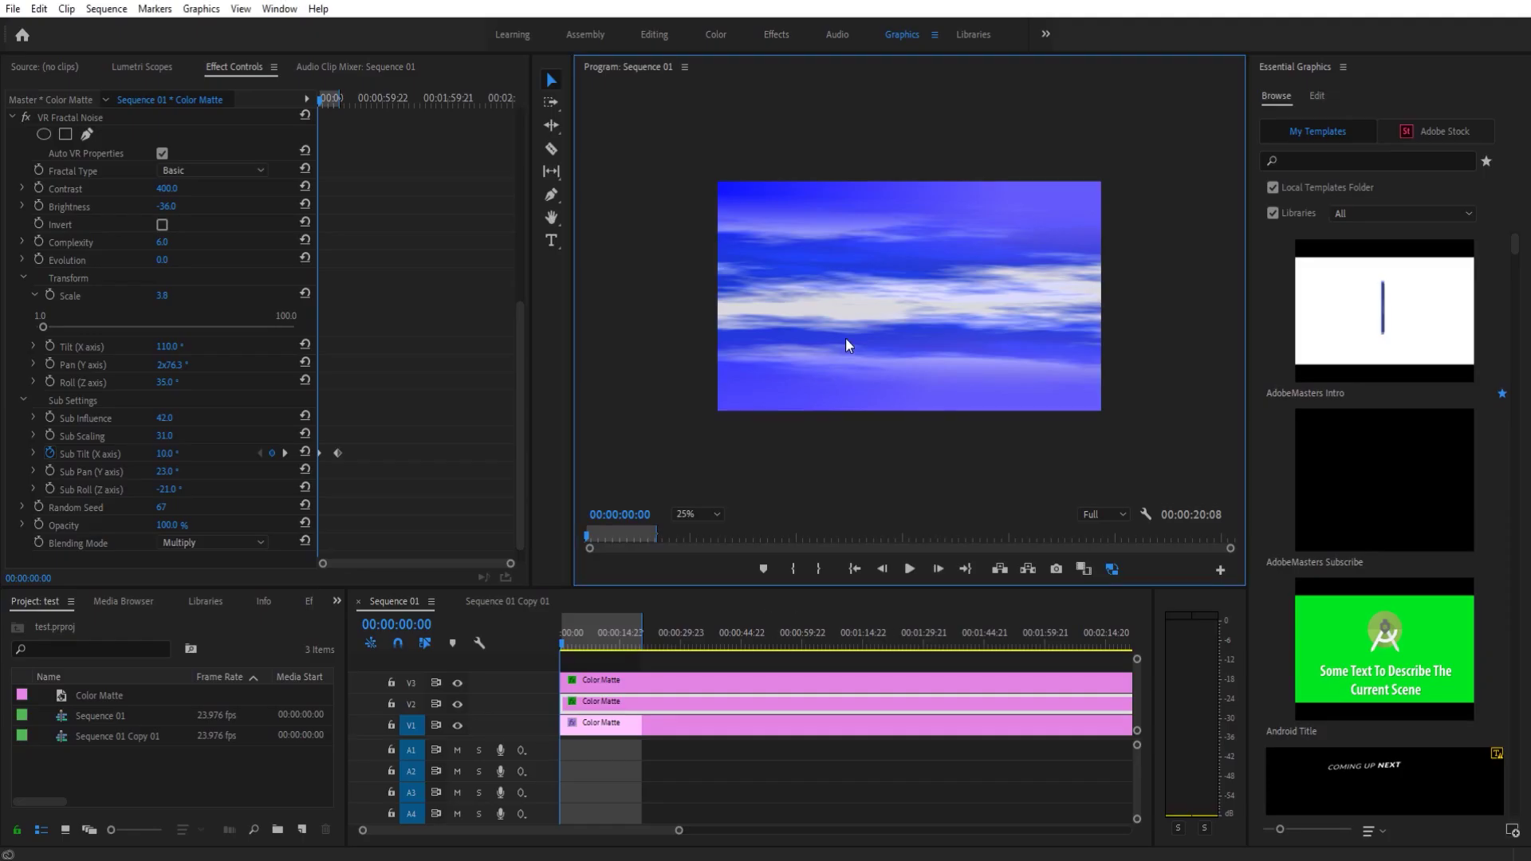
Step: Preview the finished sky animation full-screen, then restore the normal panel layout
key(space)
key(grave)
click(117, 773)
click(140, 622)
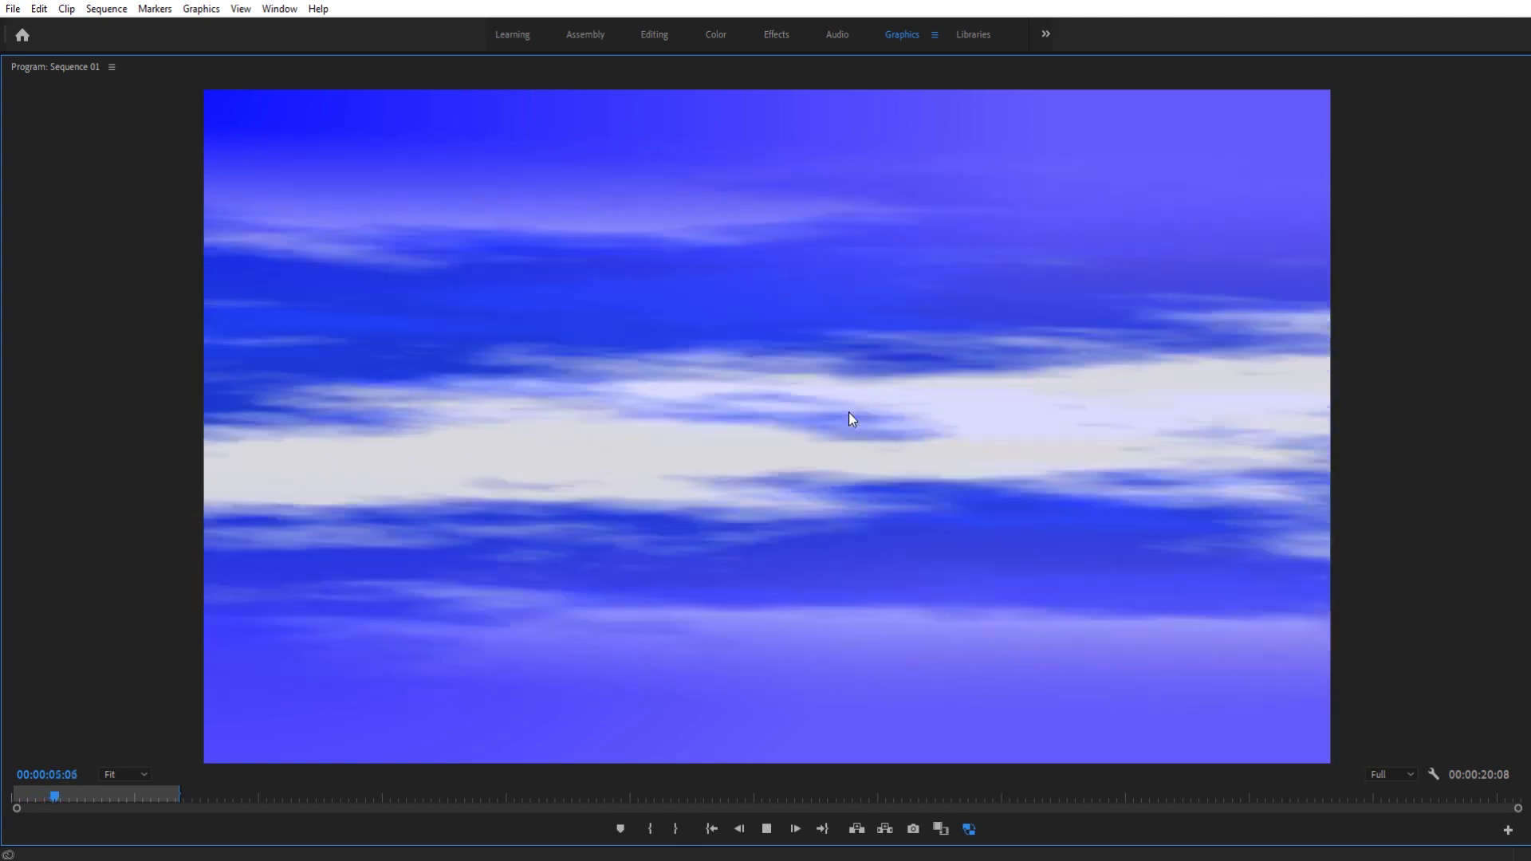
key(space)
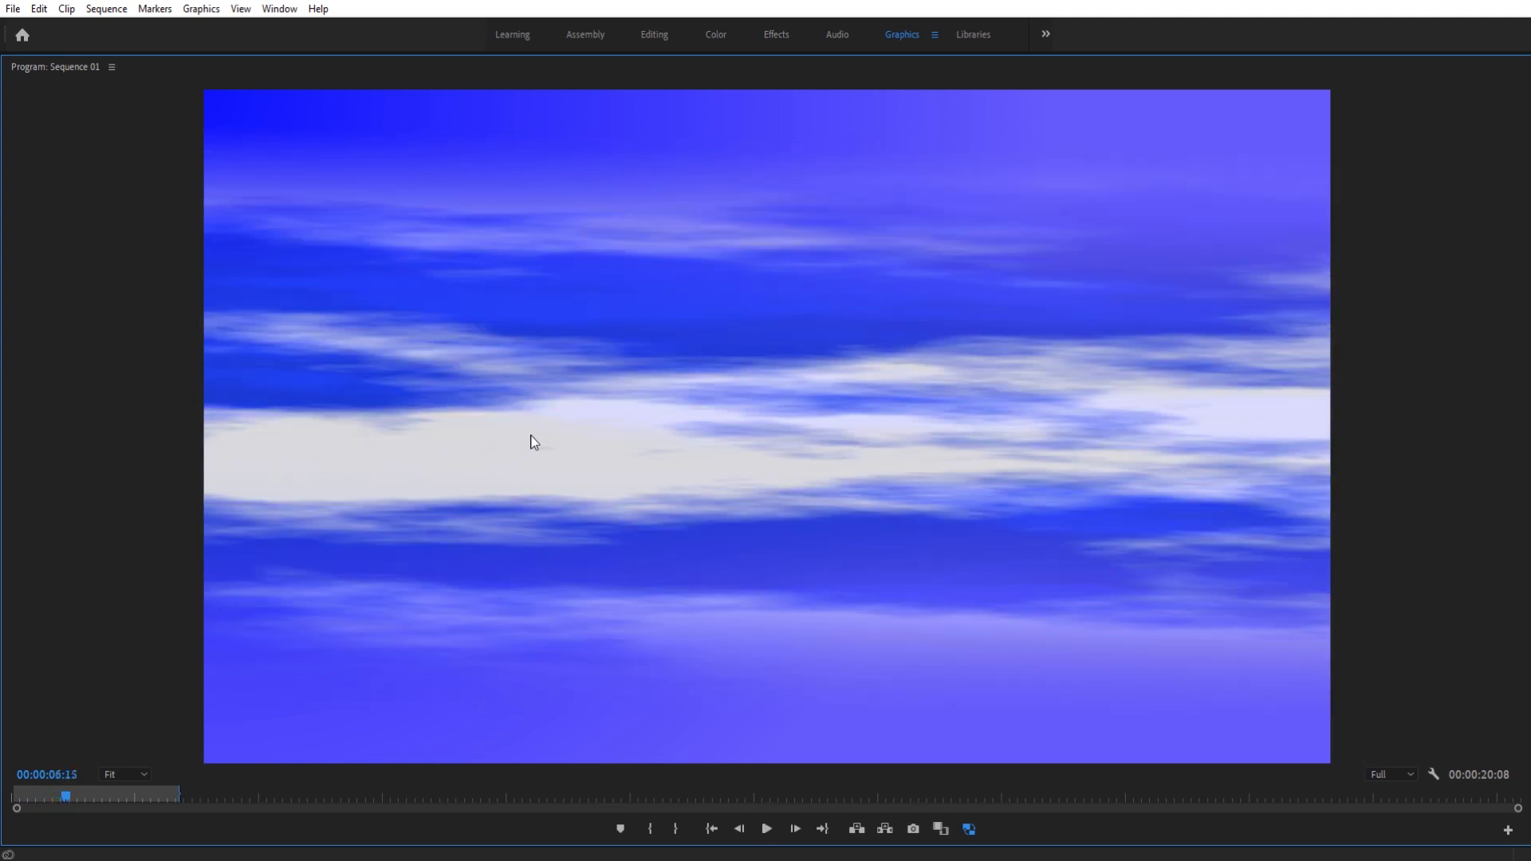
key(grave)
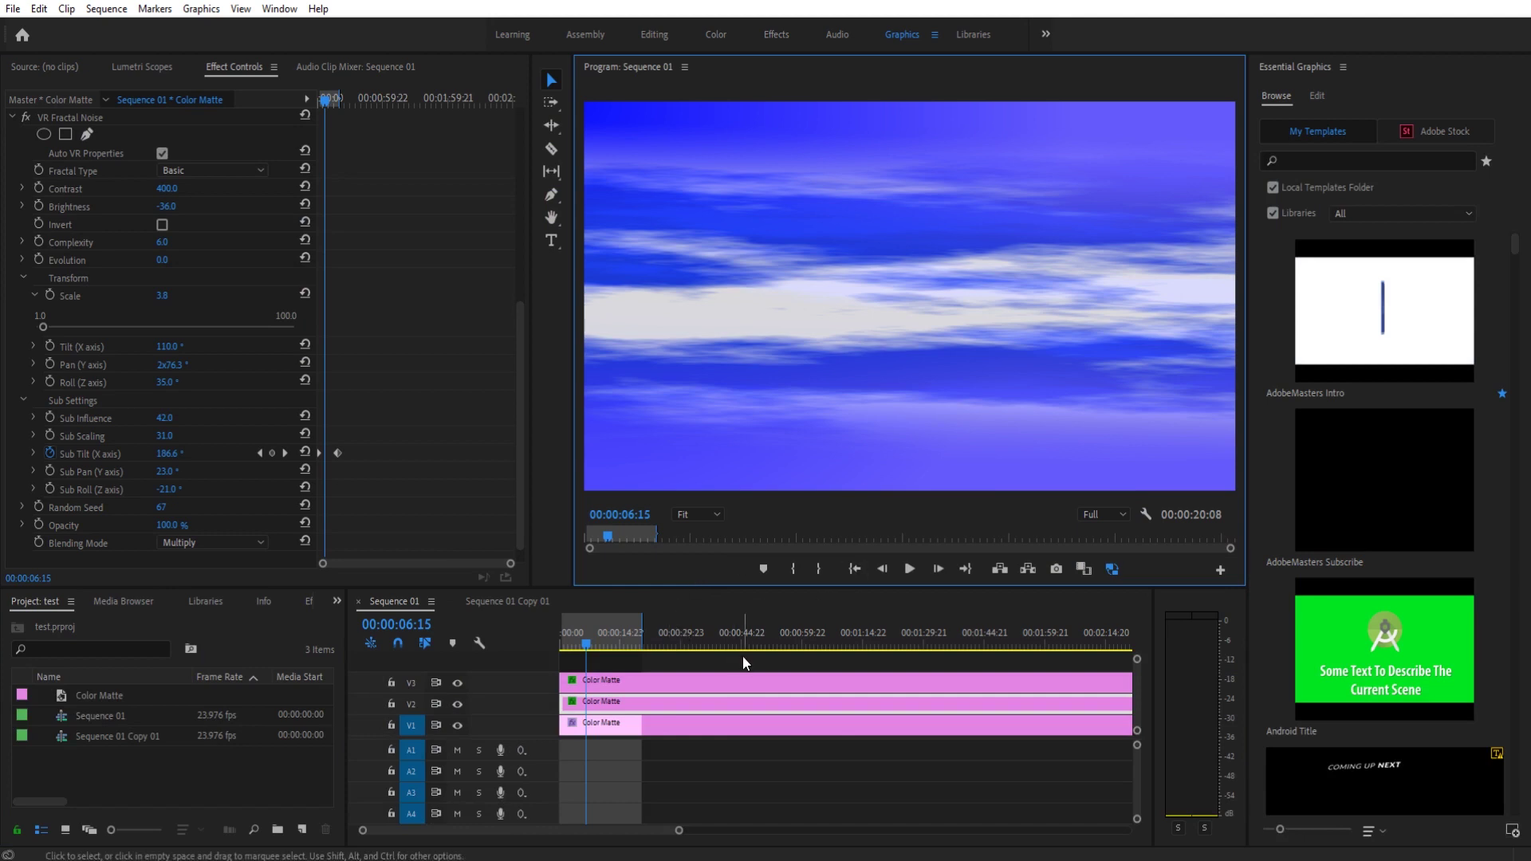
Step: Create Sequence 02 from the ARRI 1080p 24 preset at 24 fps
click(13, 8)
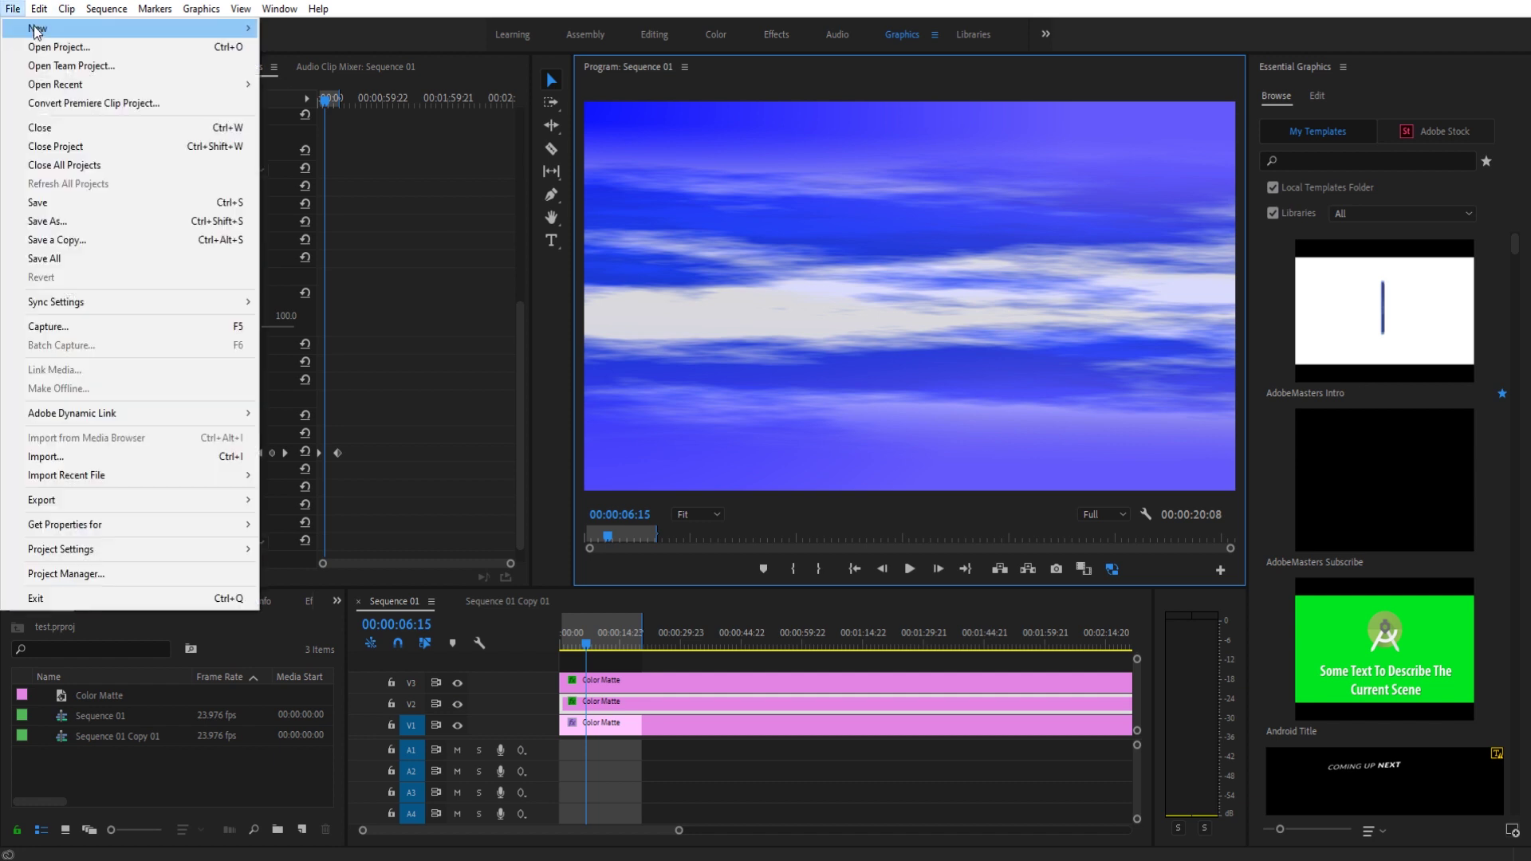
mouse_move(200, 28)
click(389, 65)
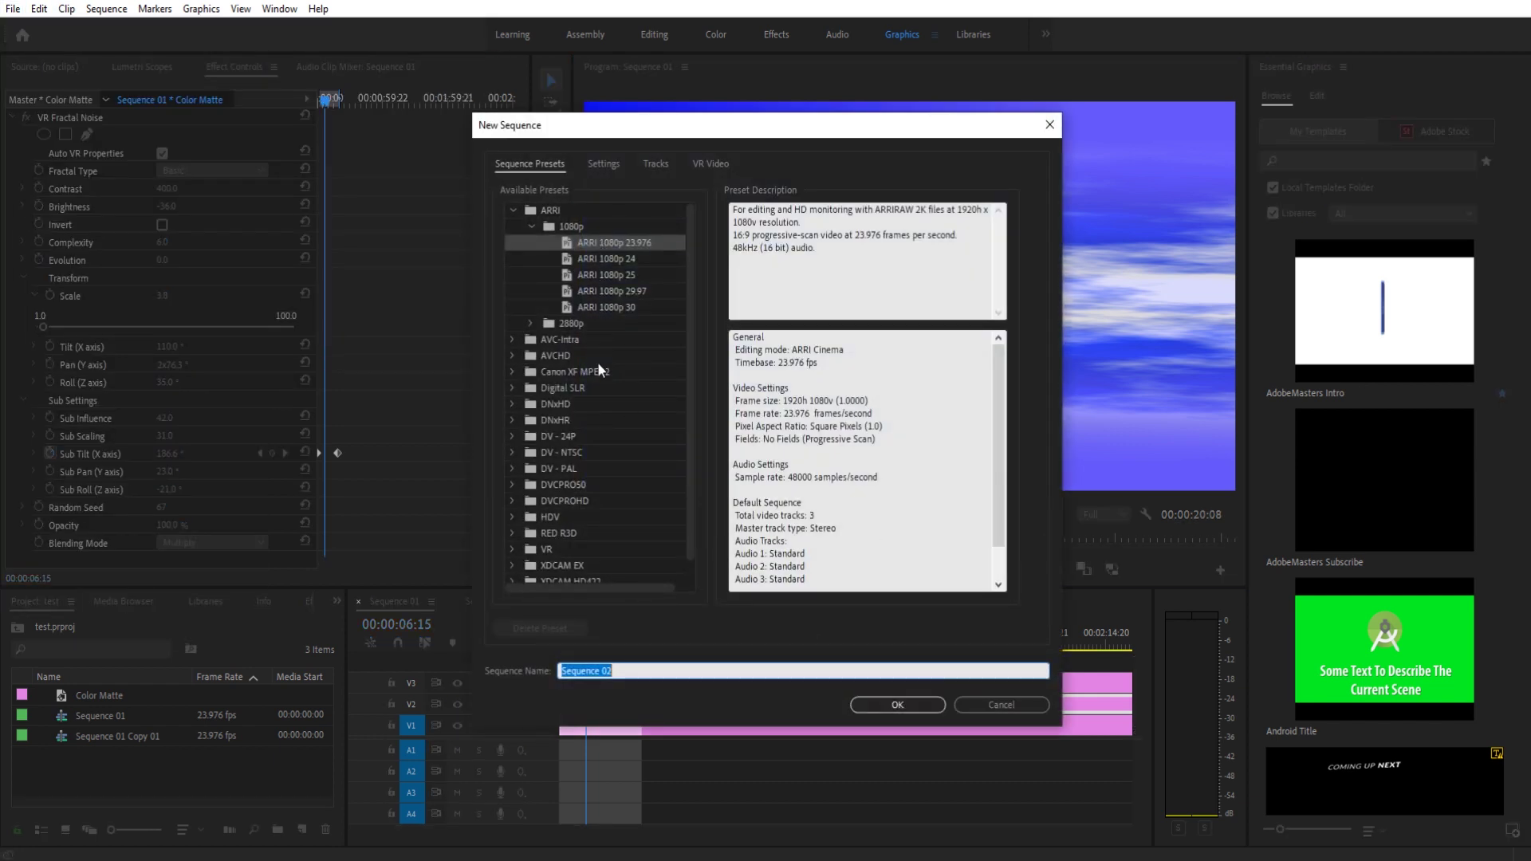
click(633, 261)
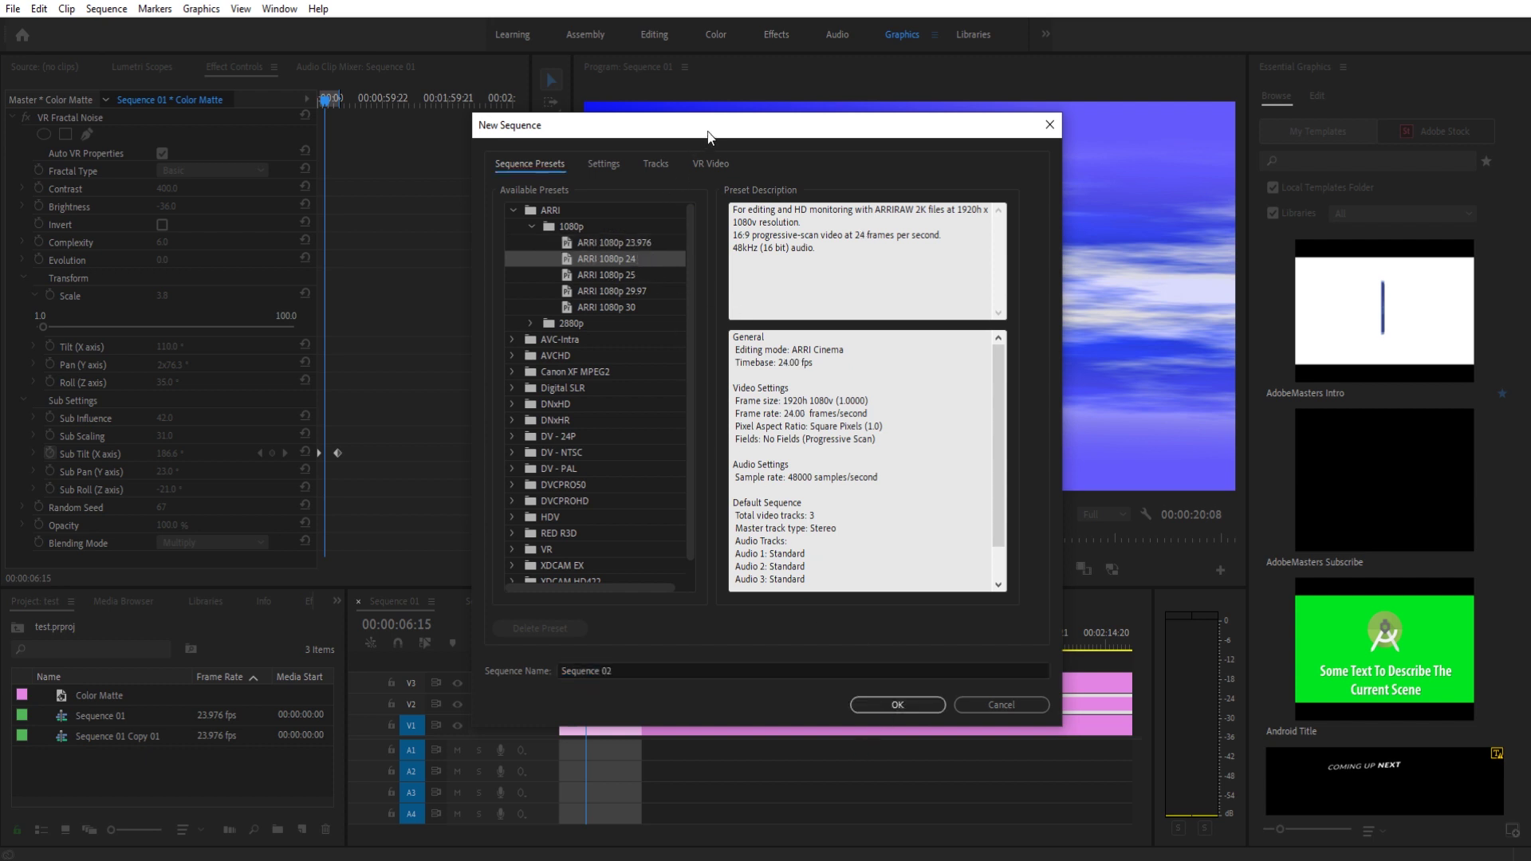
drag(708, 136, 872, 149)
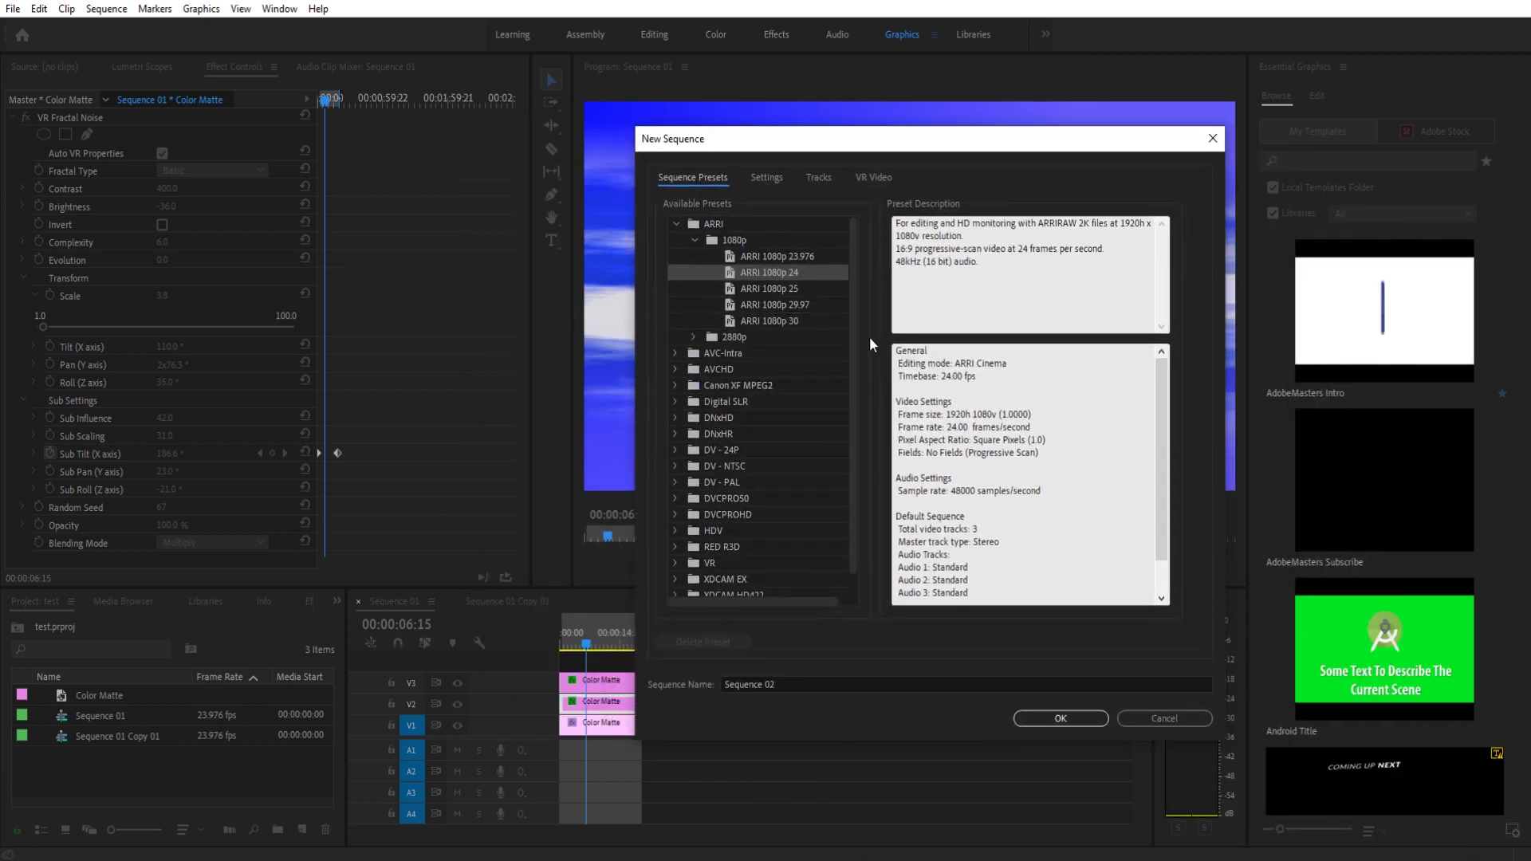
click(1073, 720)
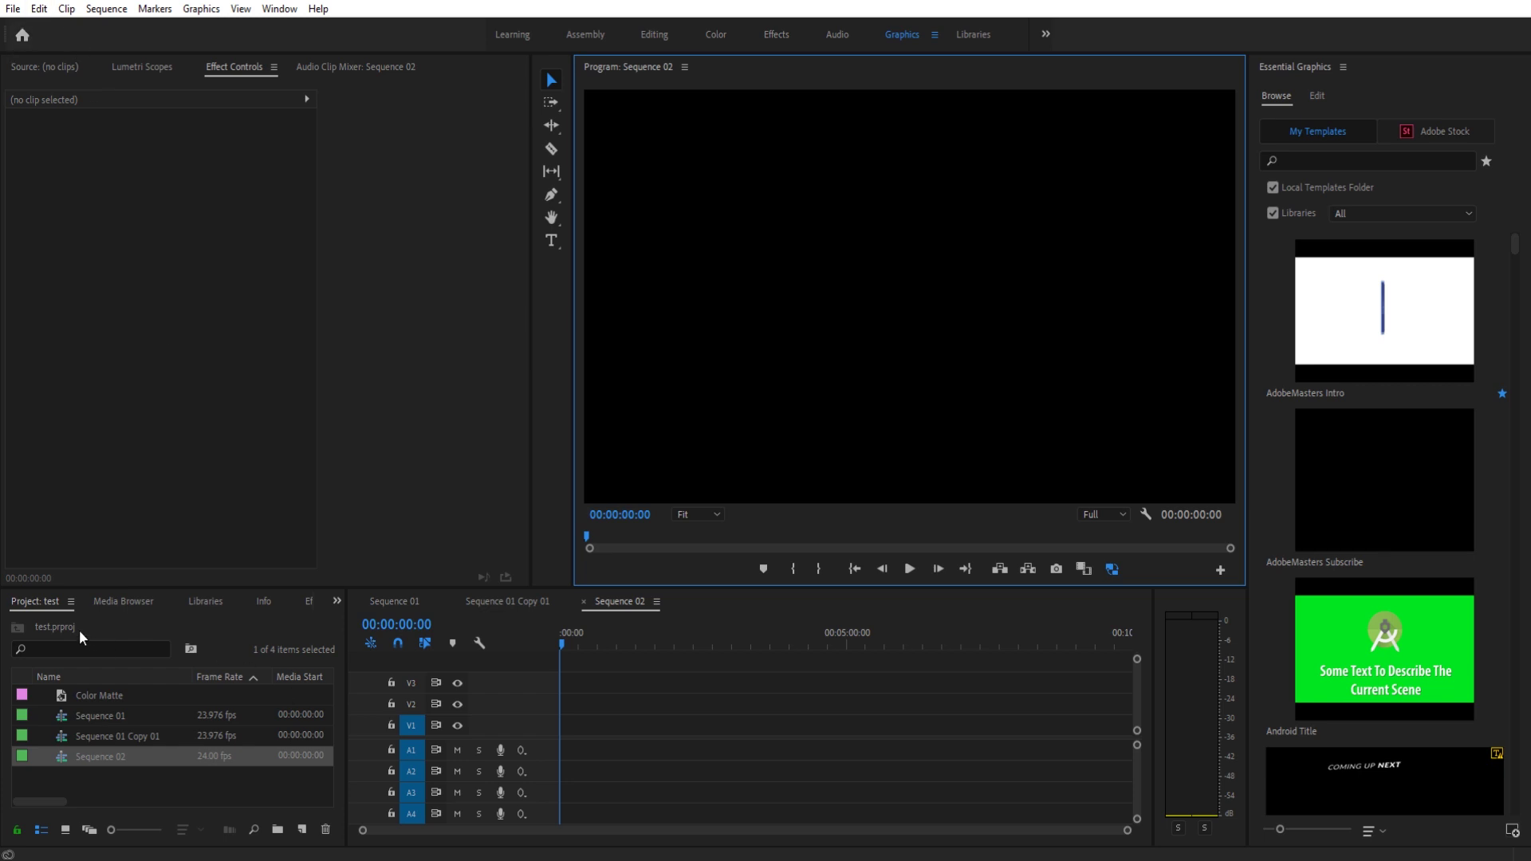
Step: Start a new 1920x1080 colour matte from the project bin
click(124, 776)
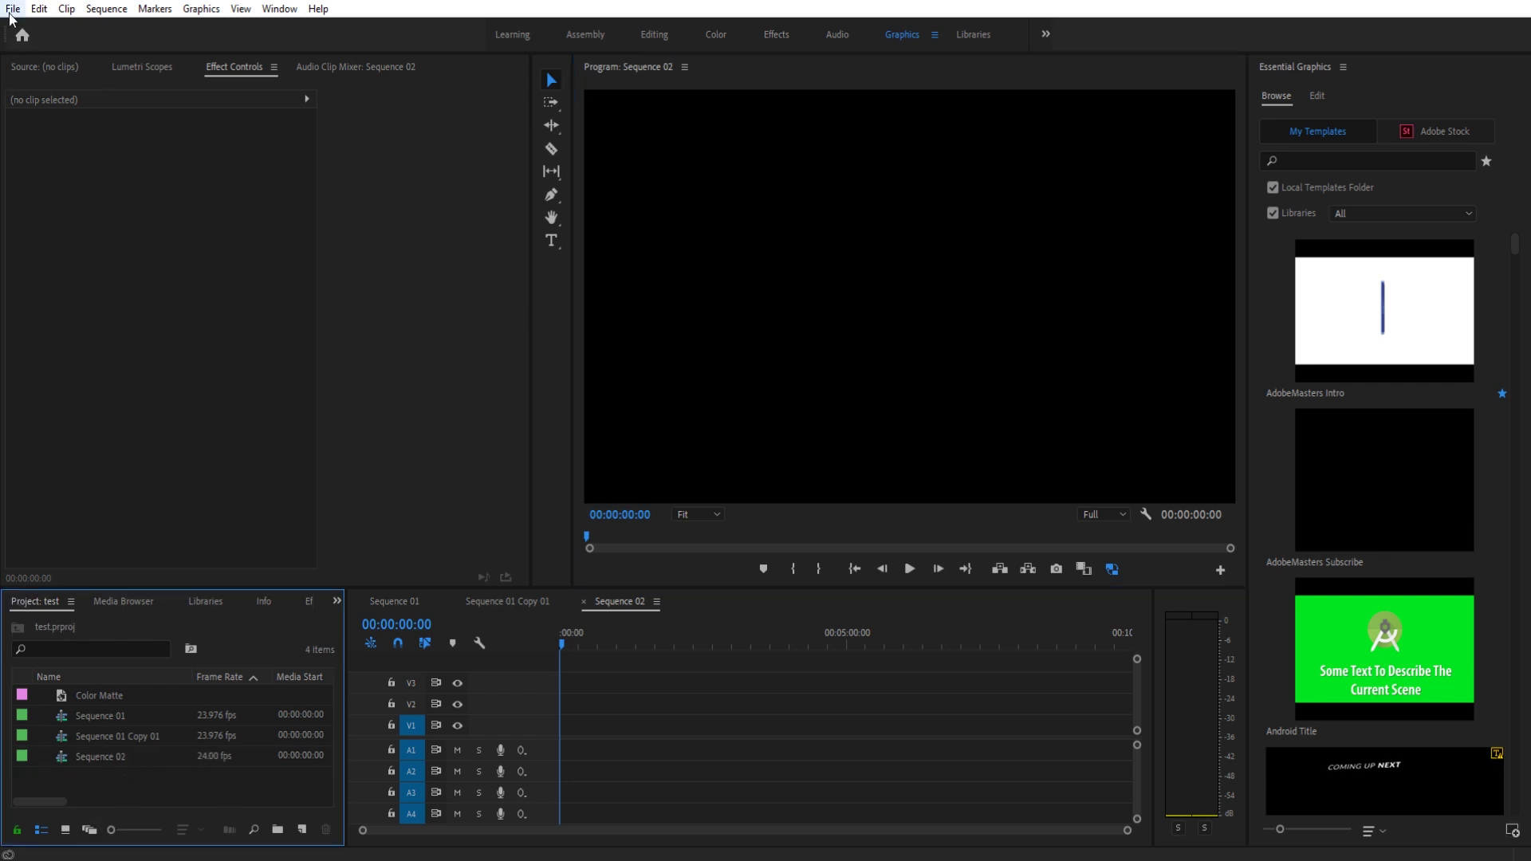
click(302, 830)
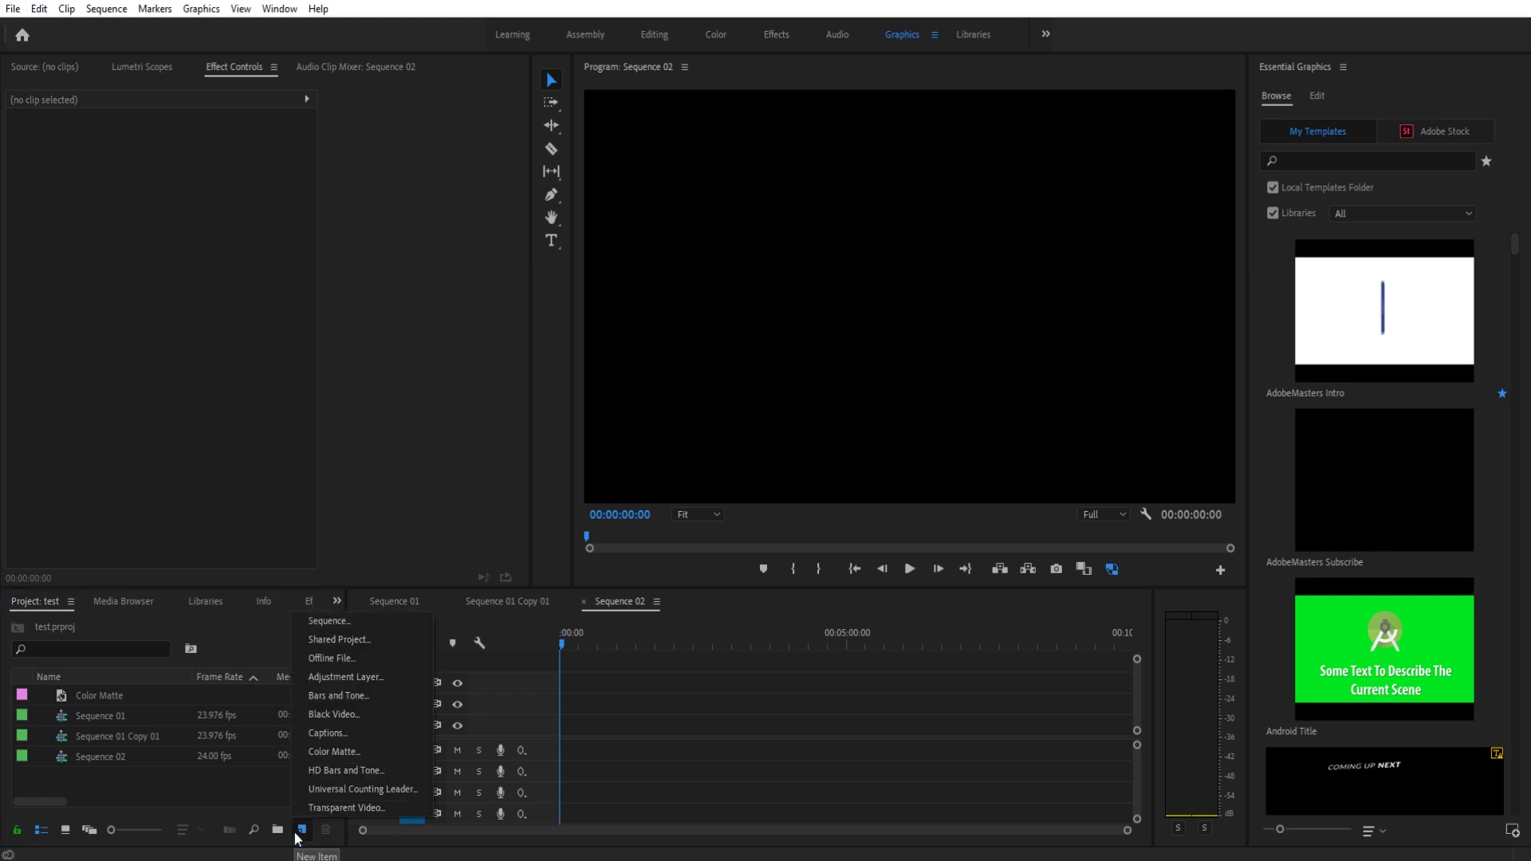
click(344, 752)
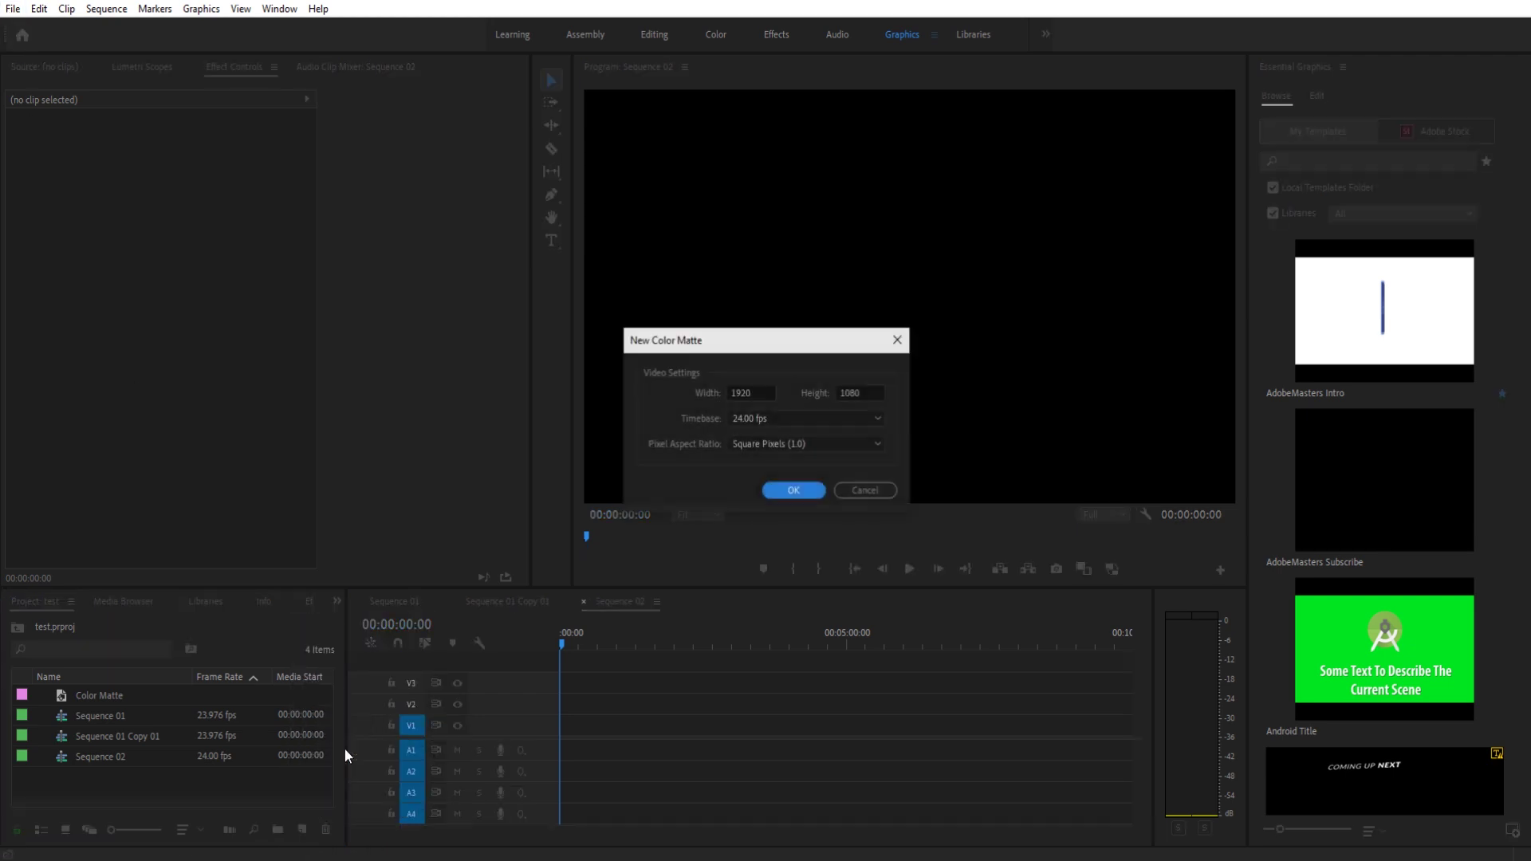
click(791, 495)
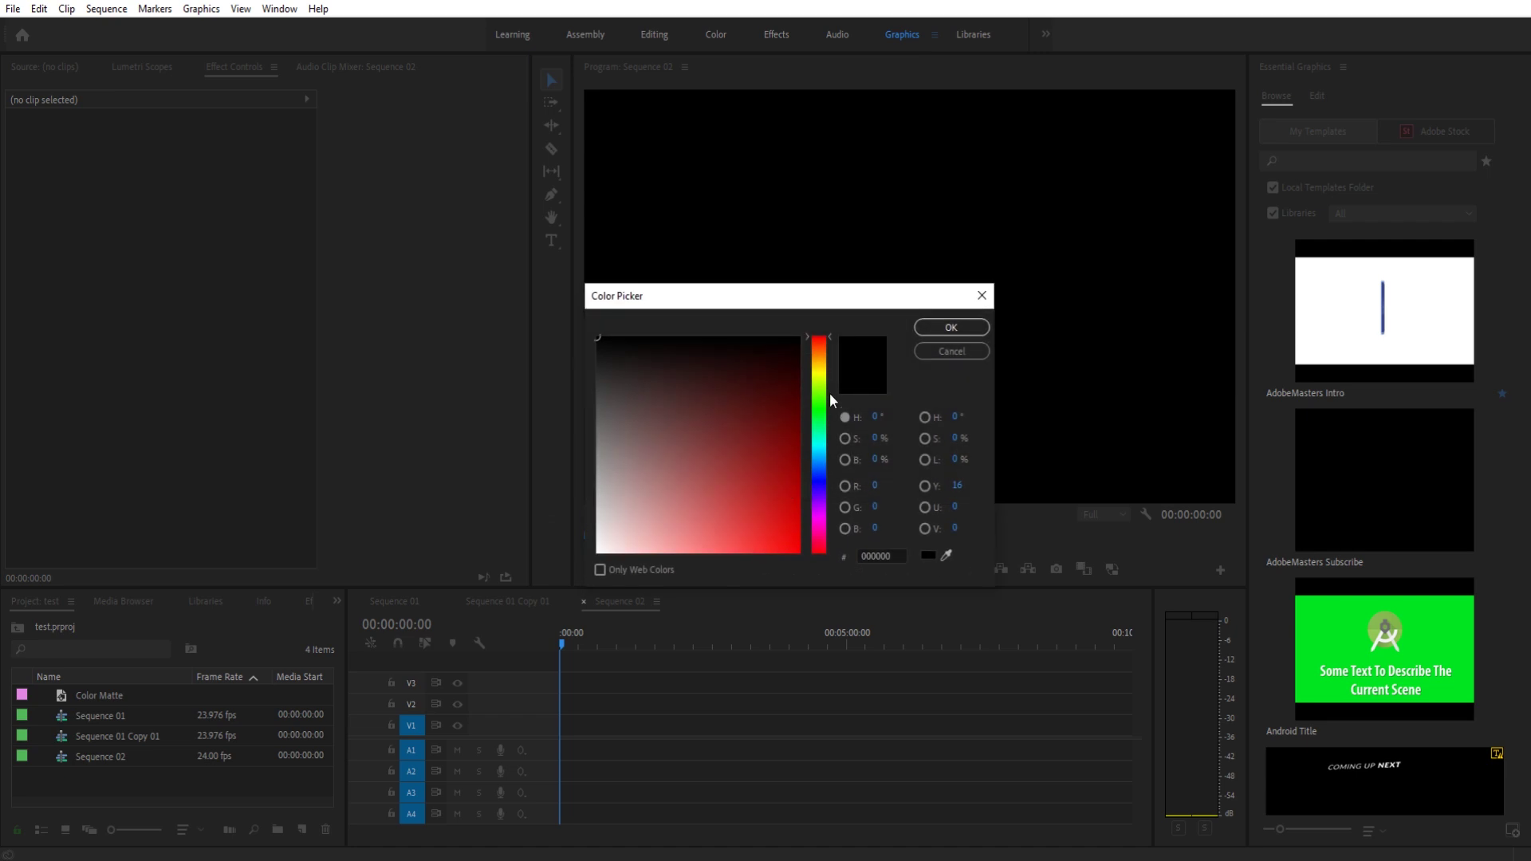
Step: Pick bright orange F18507 as the matte colour and add the matte
mouse_move(822, 399)
mouse_down()
mouse_move(809, 474)
mouse_move(815, 445)
mouse_up()
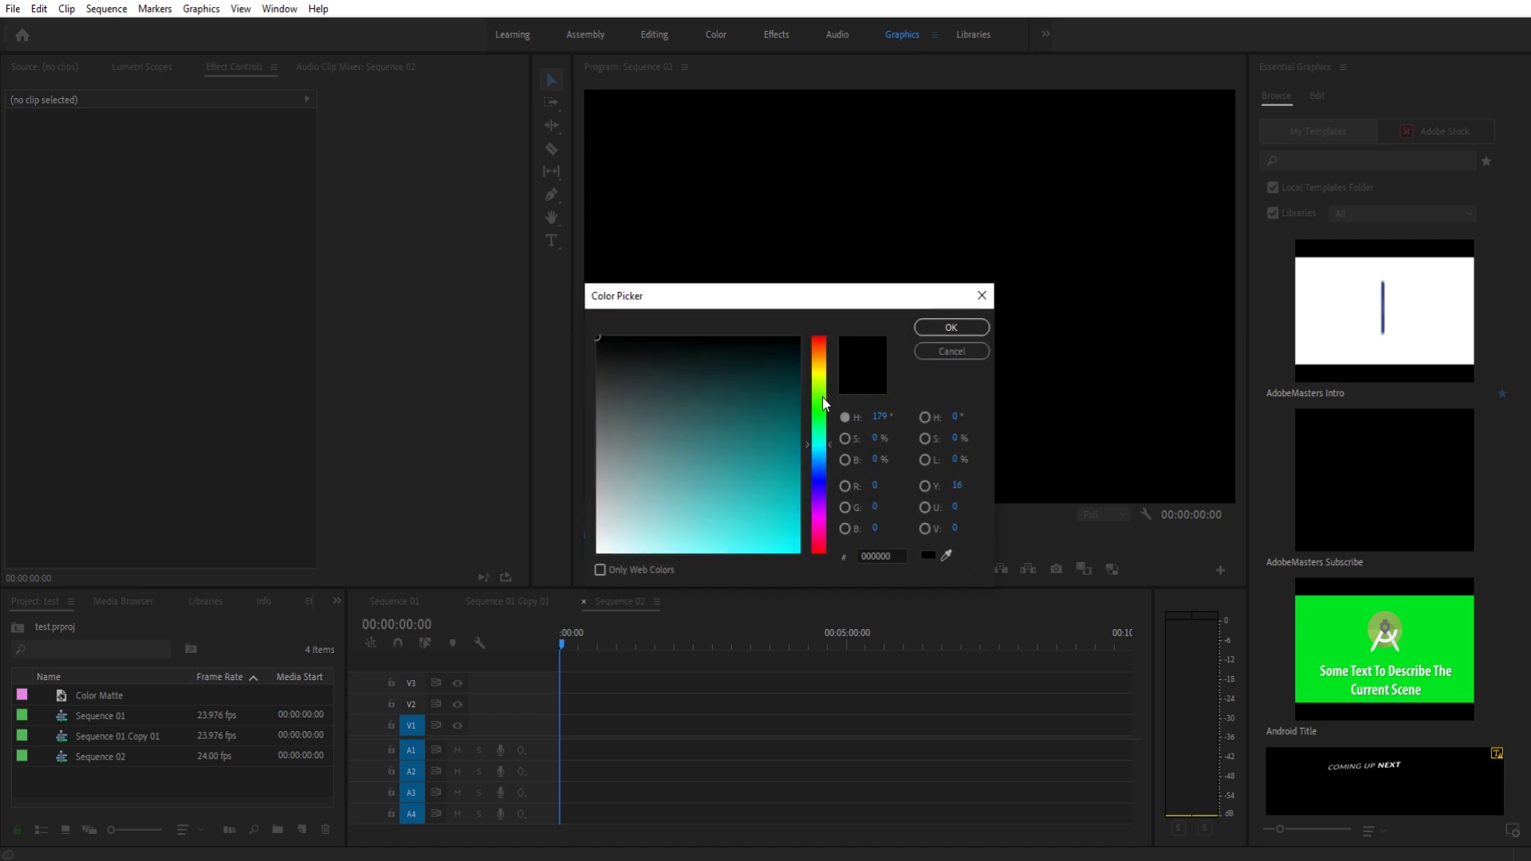
click(815, 527)
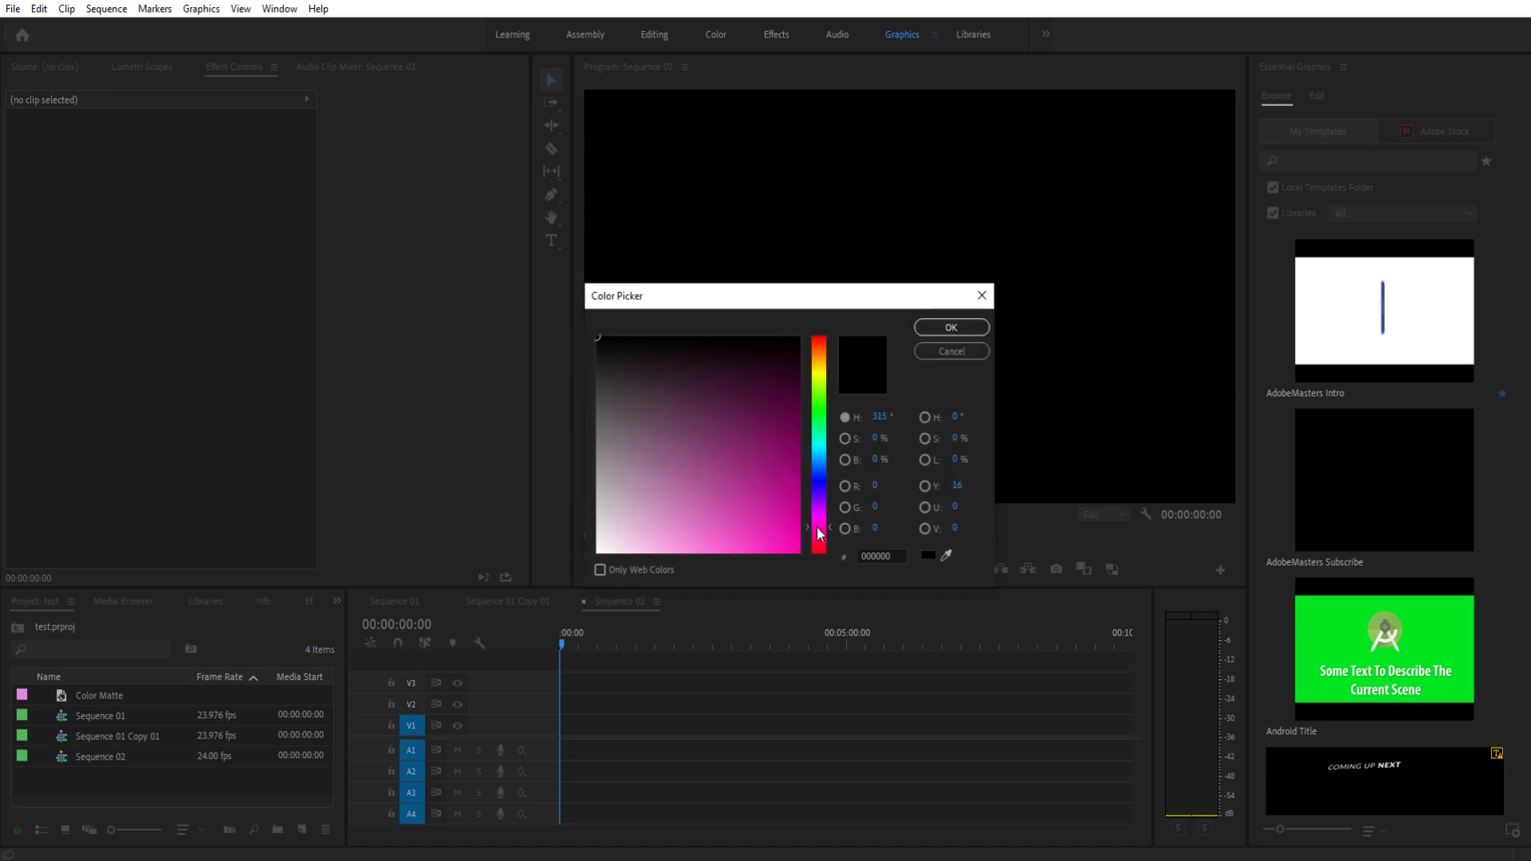
drag(817, 527, 821, 365)
click(782, 492)
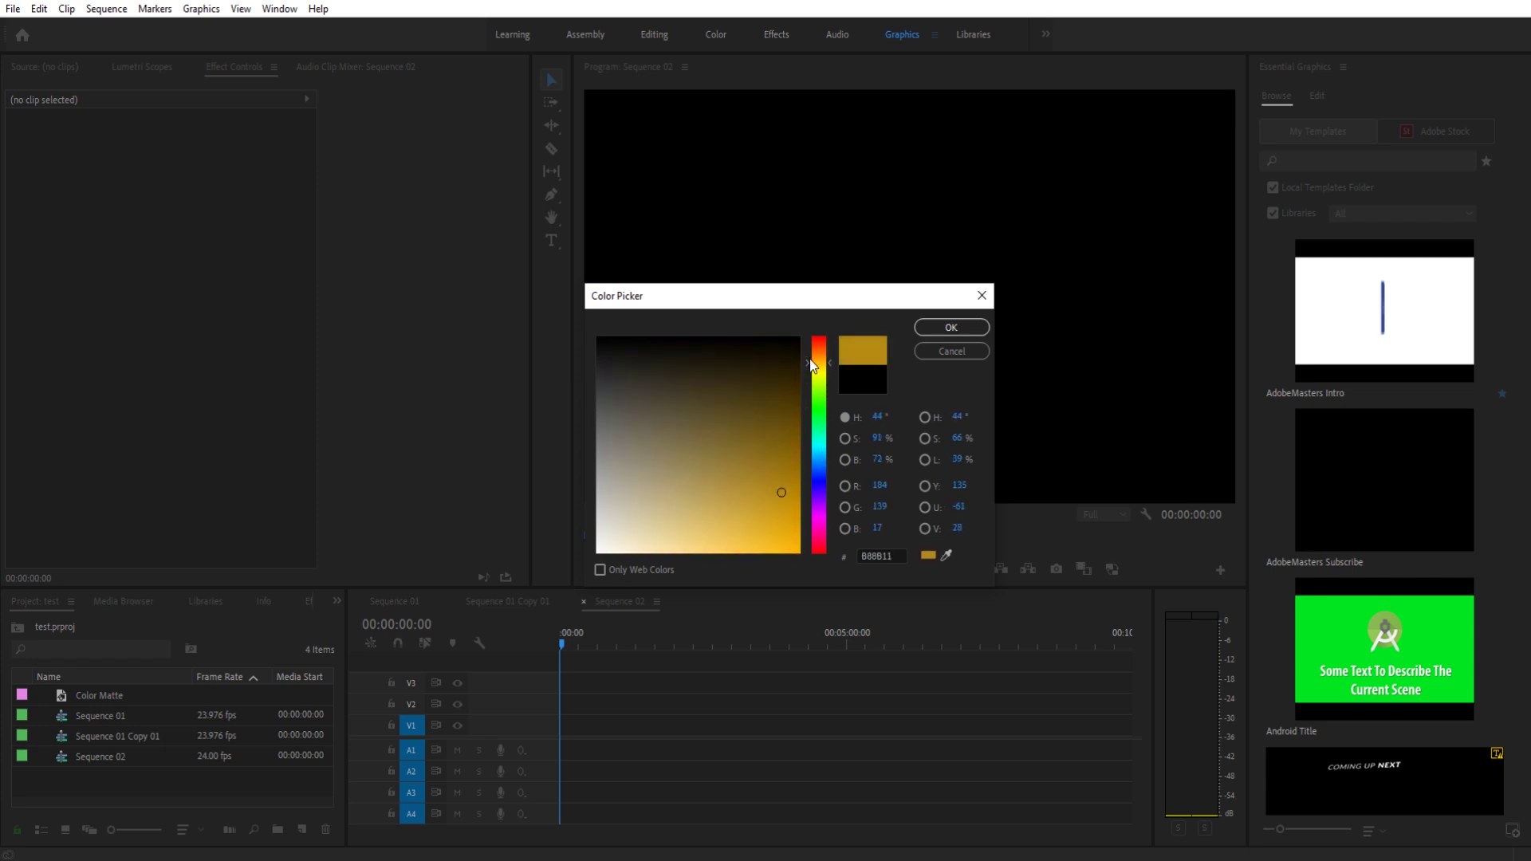
click(816, 356)
drag(752, 511, 794, 540)
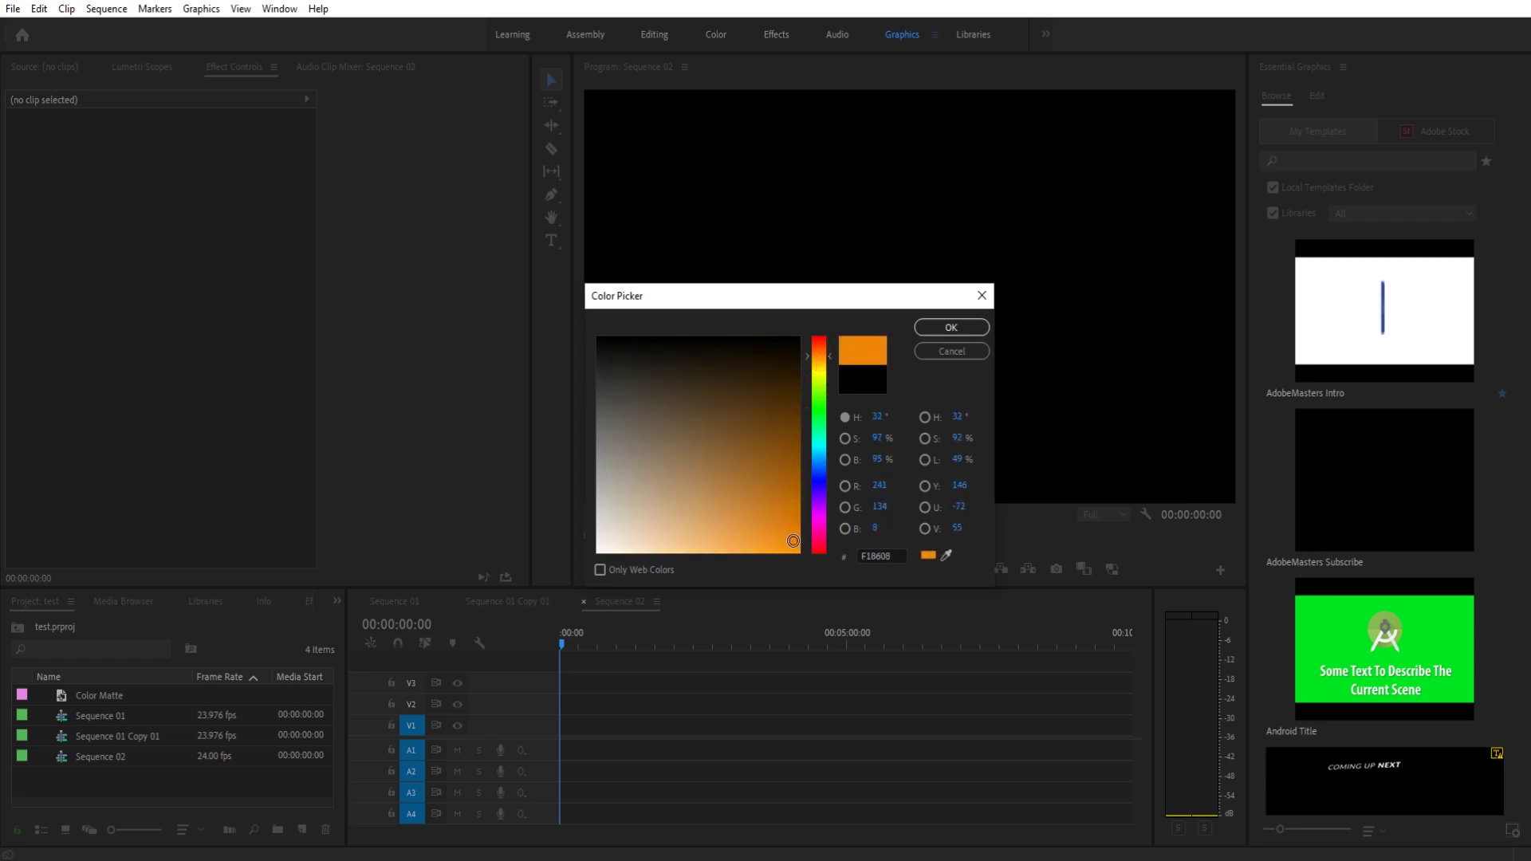
click(949, 328)
click(740, 456)
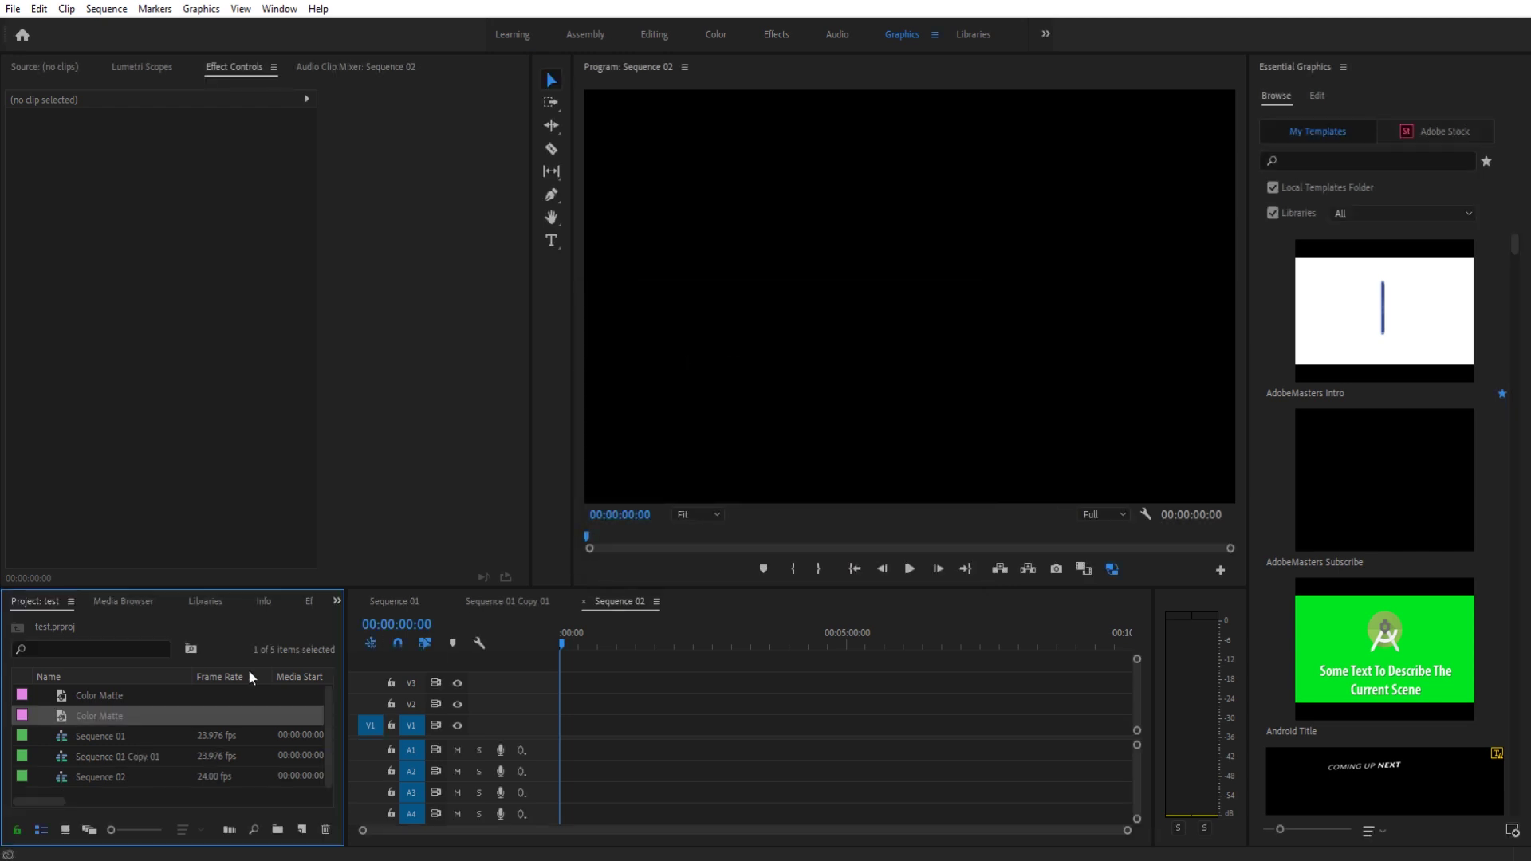
Step: Place the orange matte at the start of V1 in Sequence 02
drag(75, 715, 571, 727)
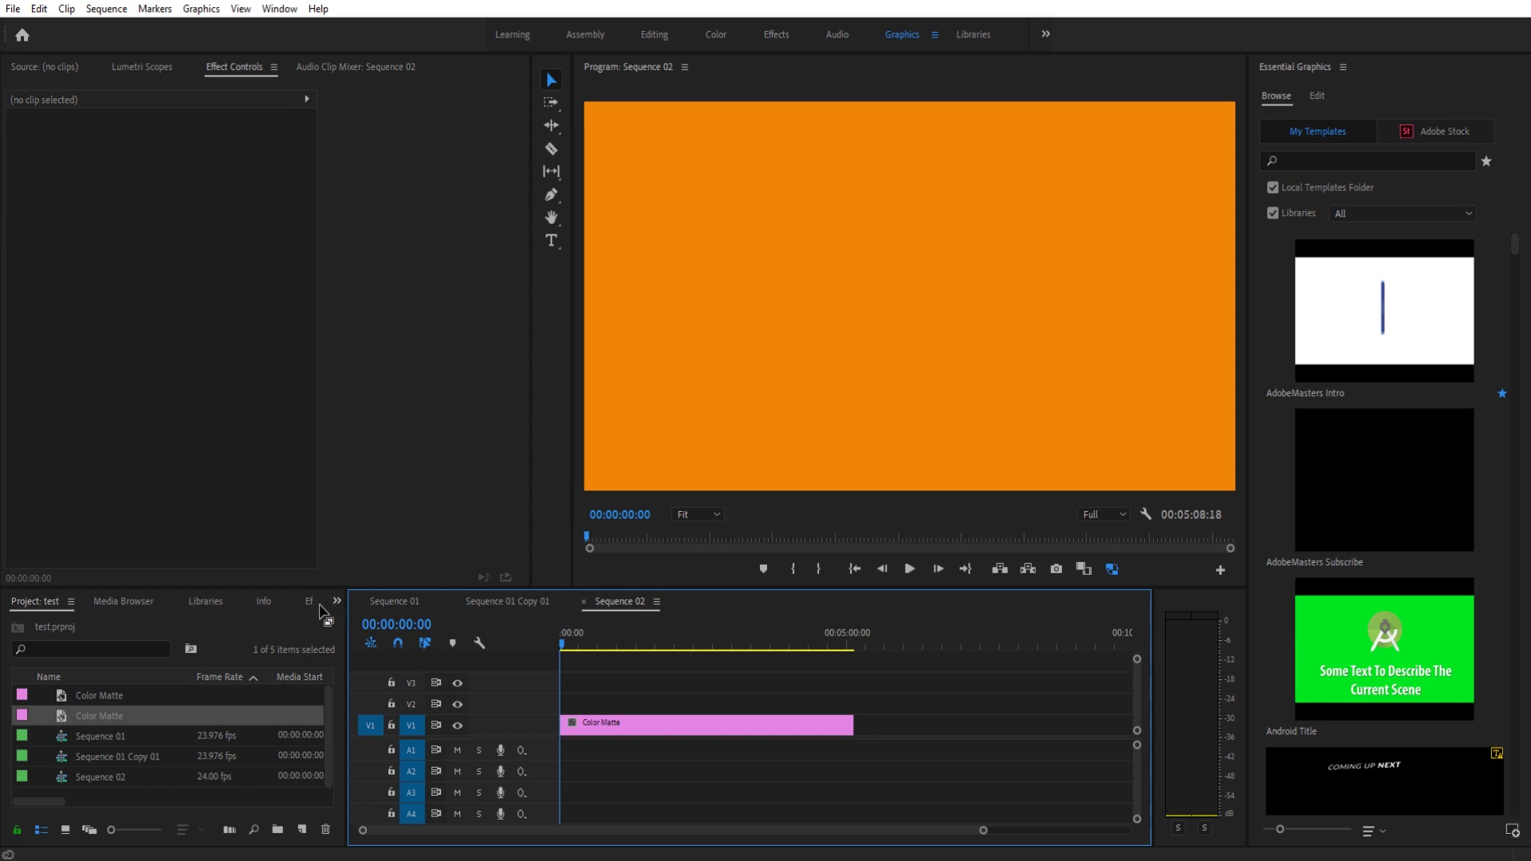
key(grave)
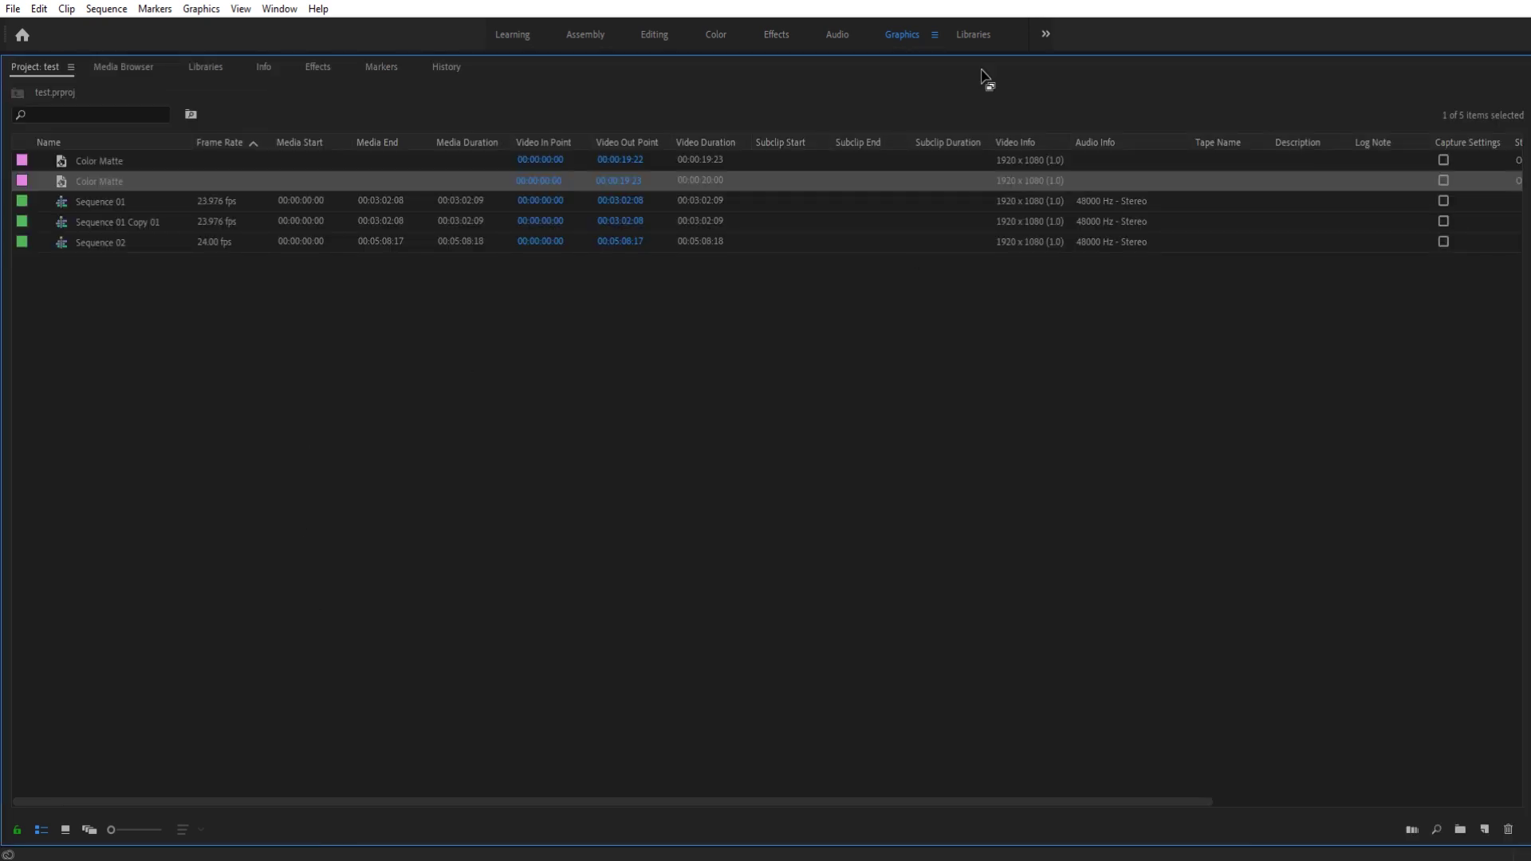
key(grave)
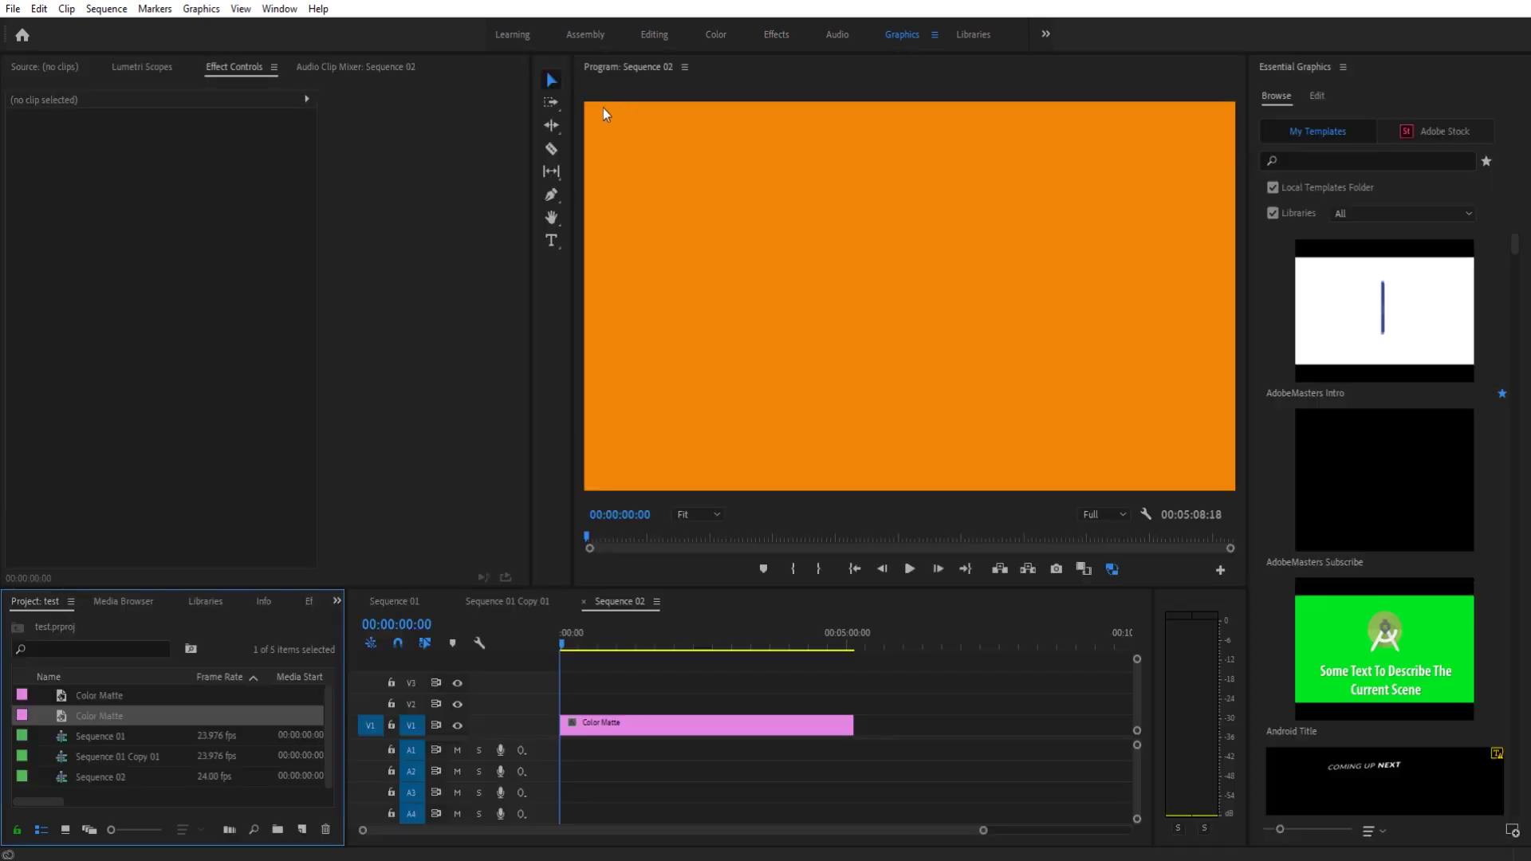
Step: Search the effects for 'ramp' and apply Ramp to the orange matte
click(309, 603)
click(57, 622)
text(ramp)
click(55, 732)
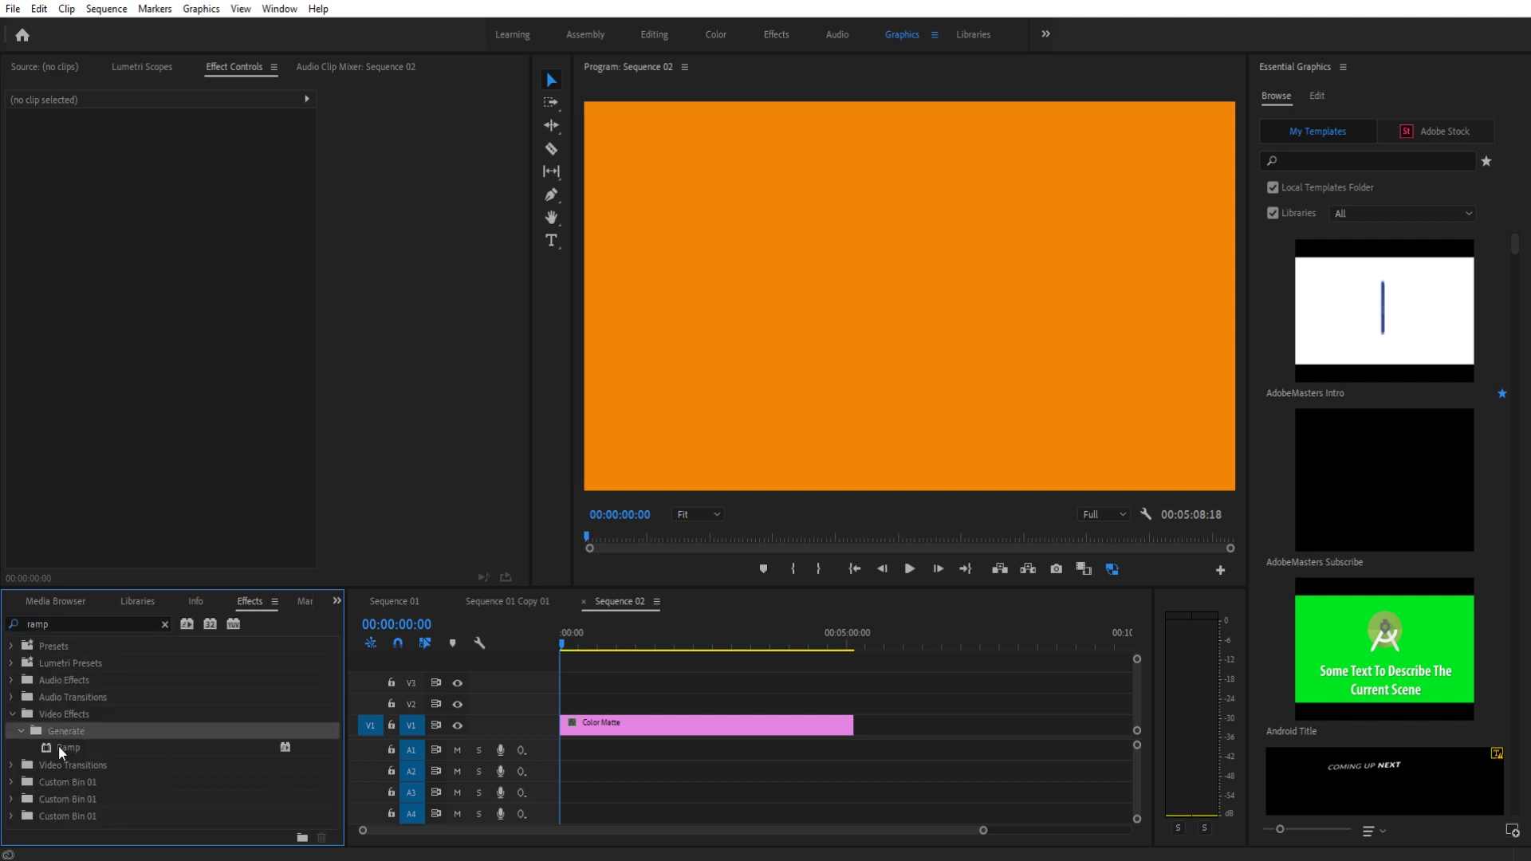
drag(59, 745, 638, 726)
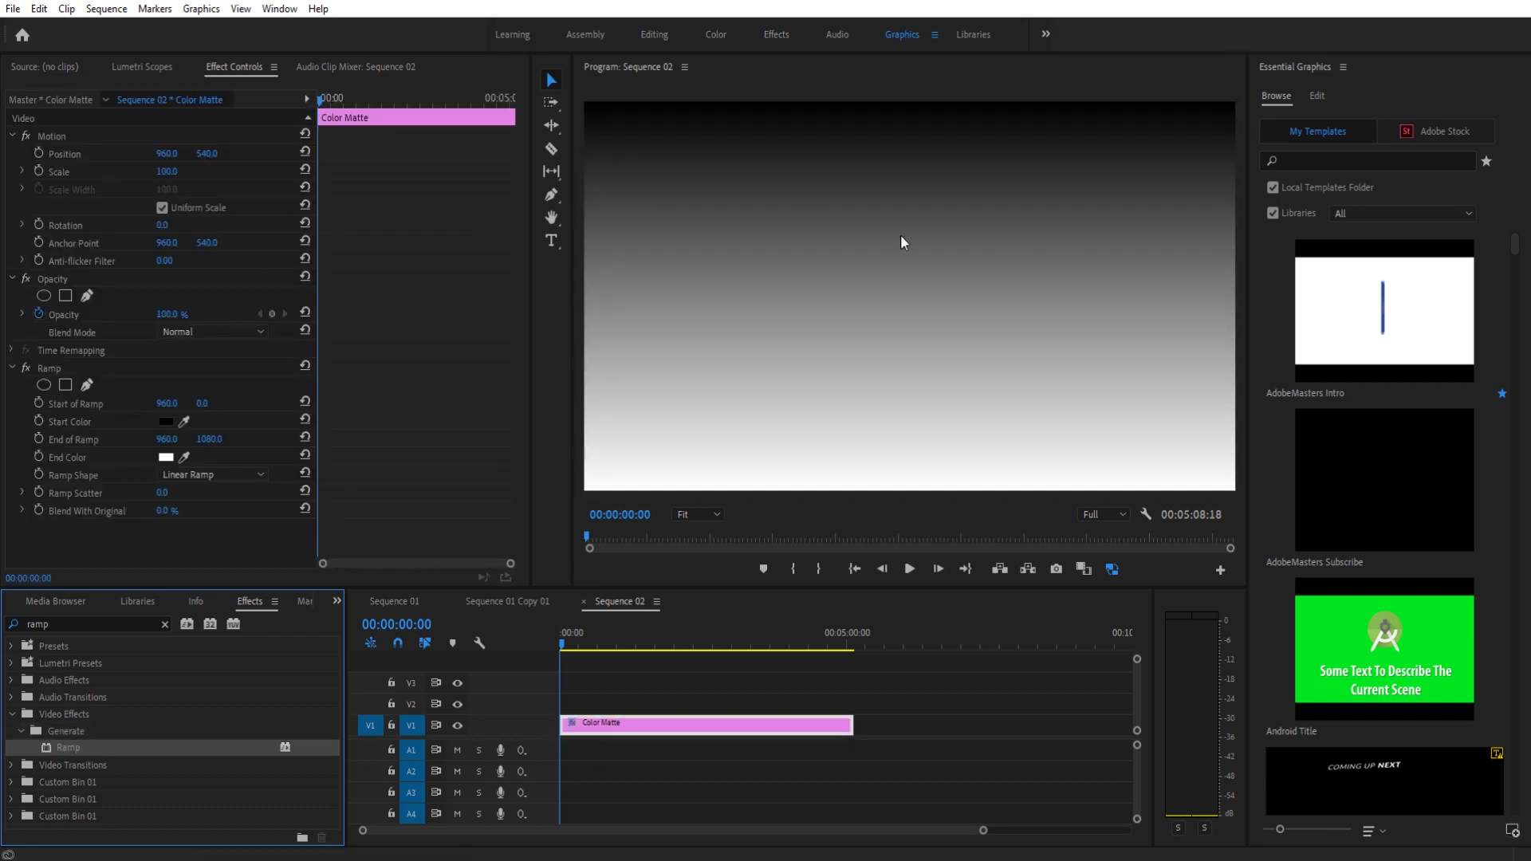
Step: Set the ramp's Start Color to deep orange DC6210
click(171, 421)
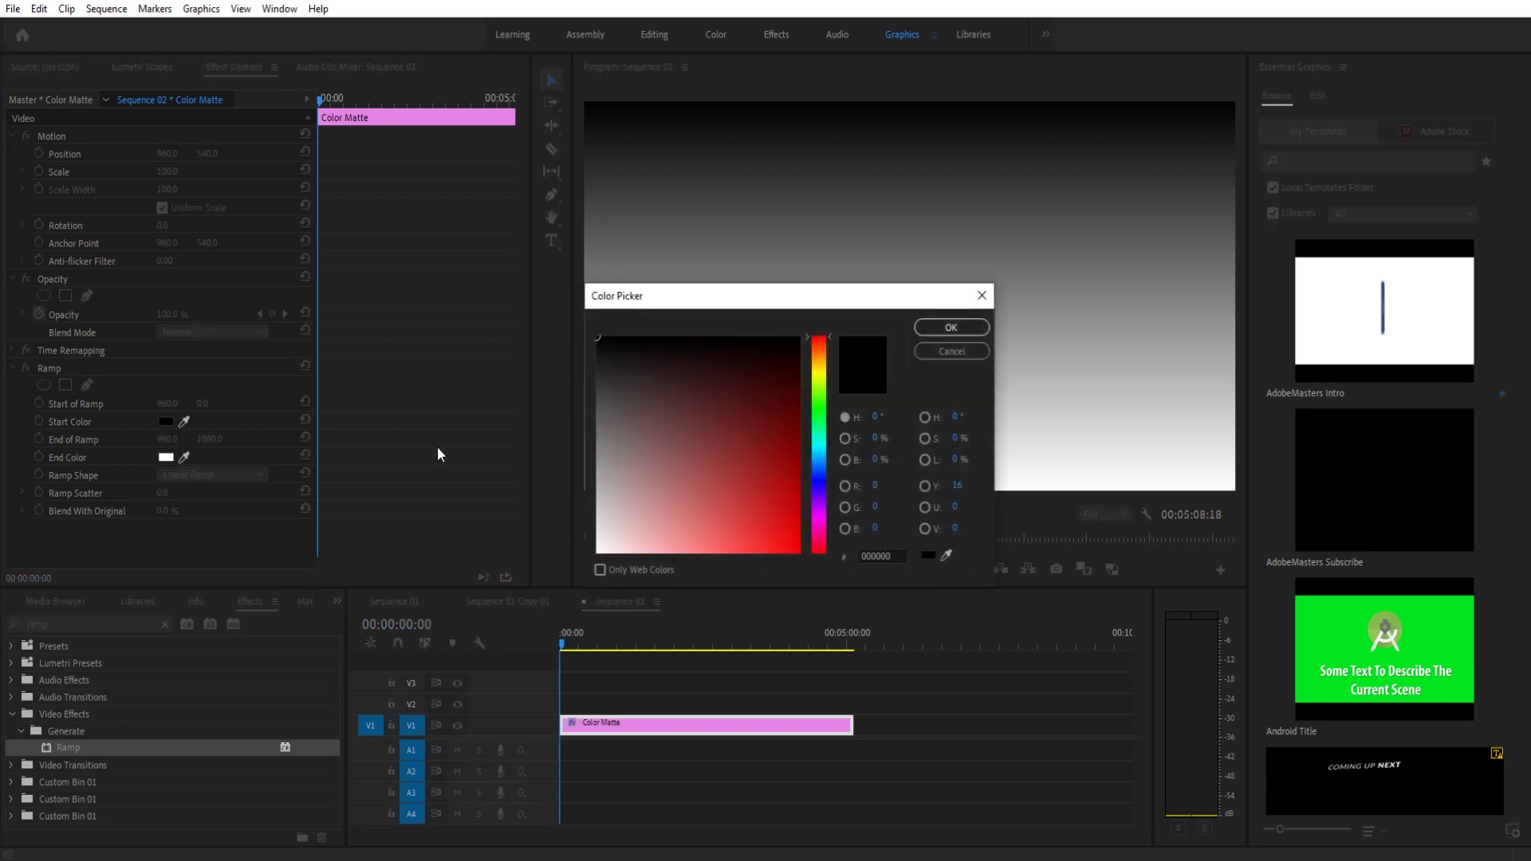
click(822, 362)
drag(822, 361, 821, 352)
click(784, 523)
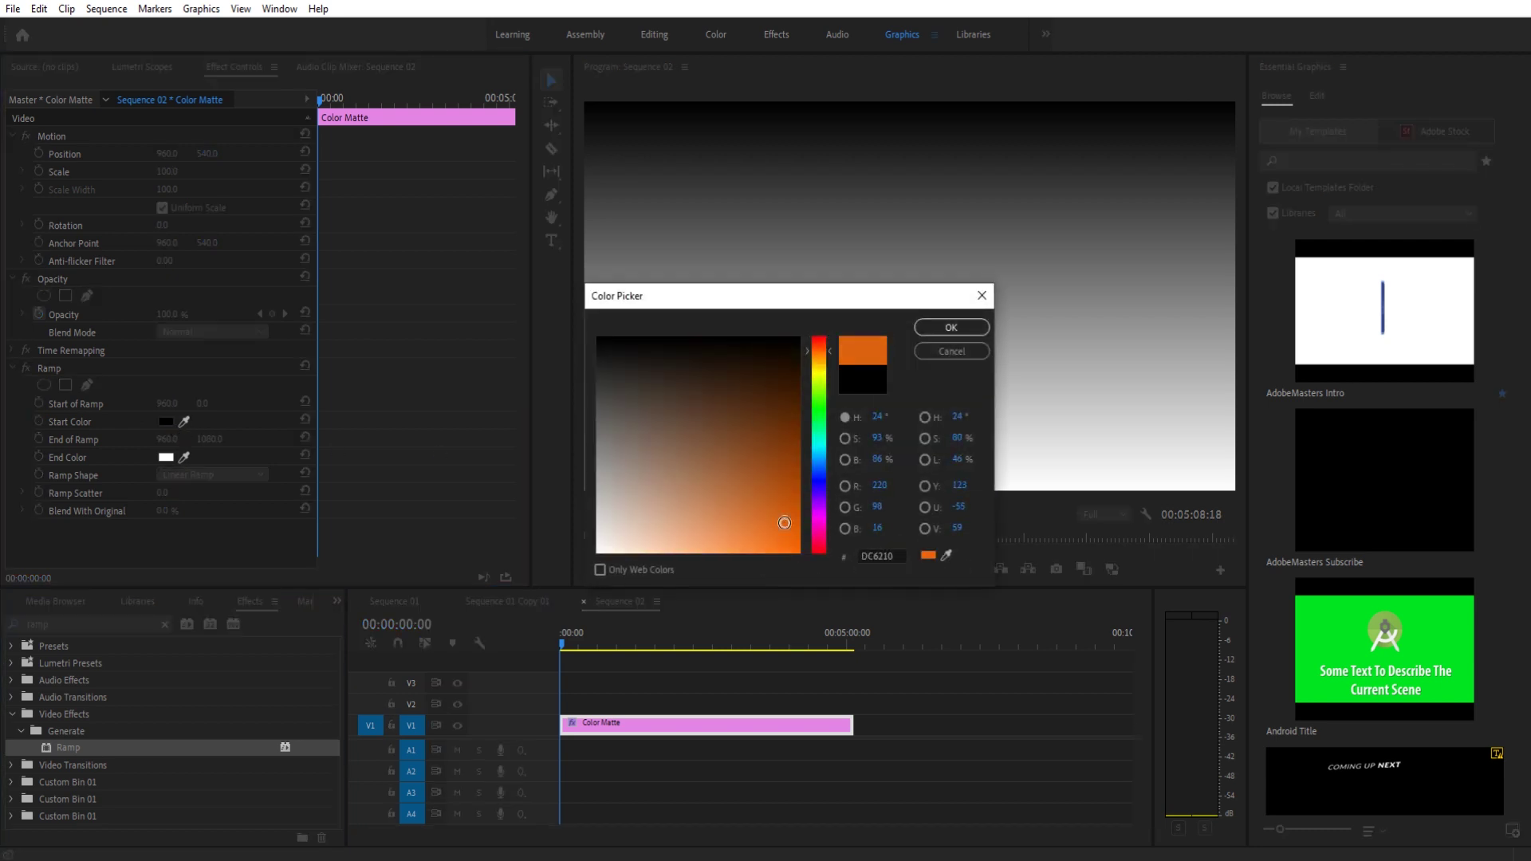
click(951, 328)
Step: Set the ramp's End Color to golden orange E4A427
click(159, 476)
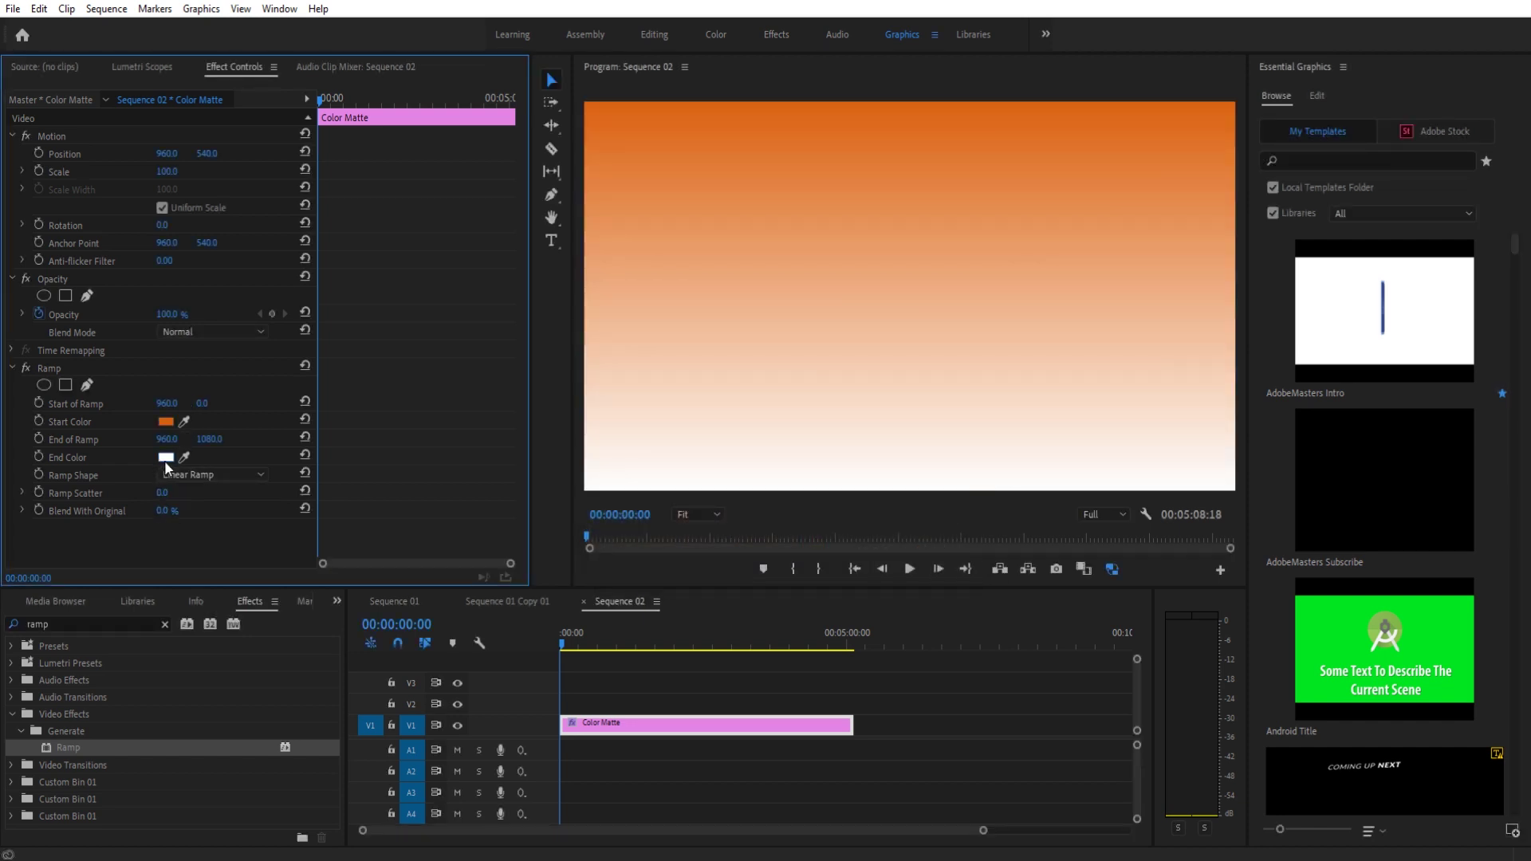
click(166, 457)
click(824, 390)
drag(824, 389, 821, 362)
drag(766, 510, 766, 530)
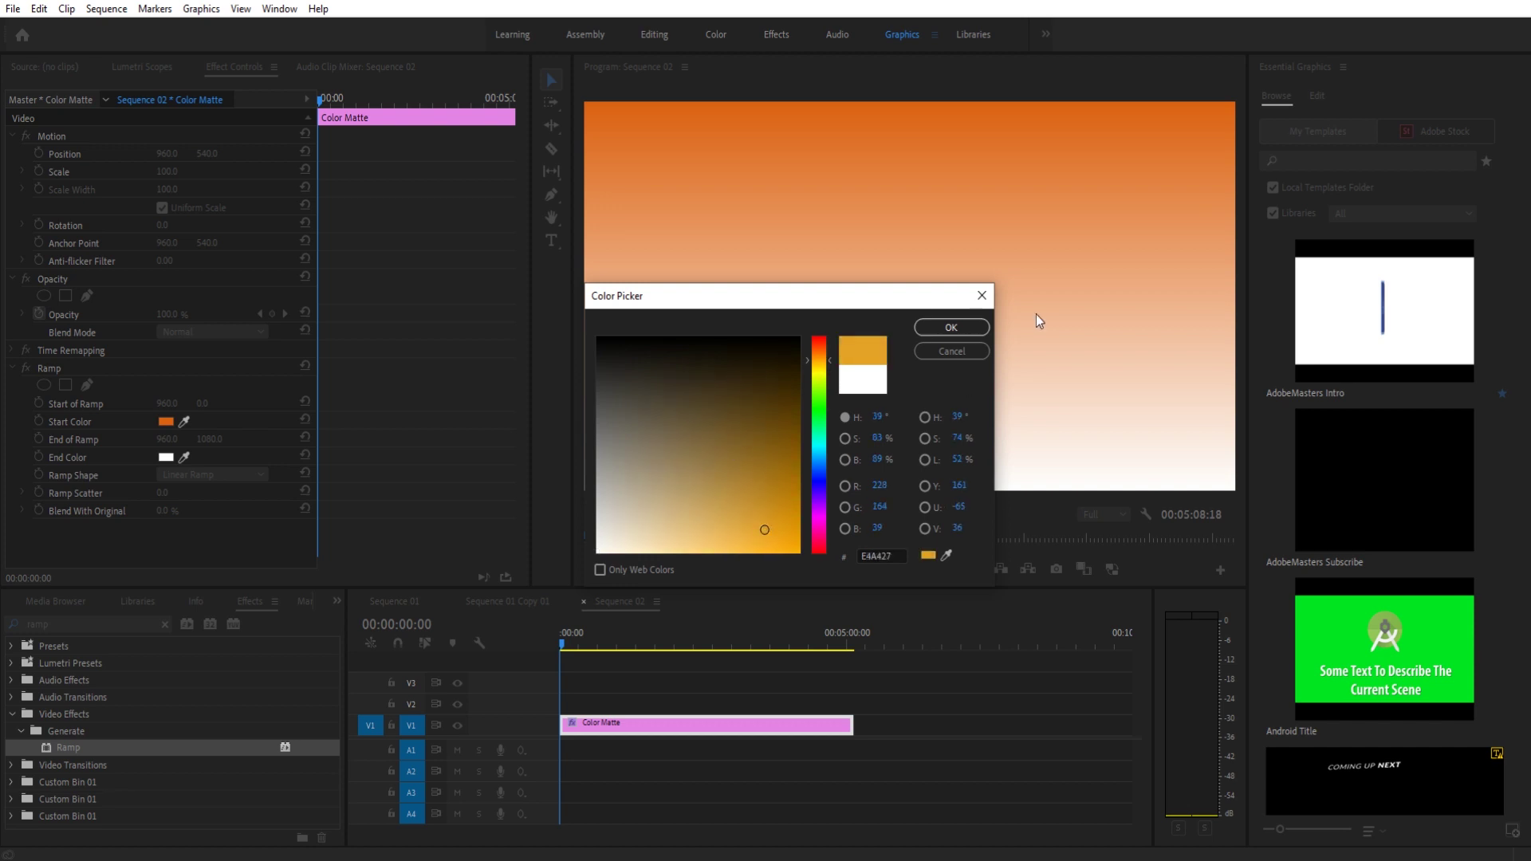
click(985, 329)
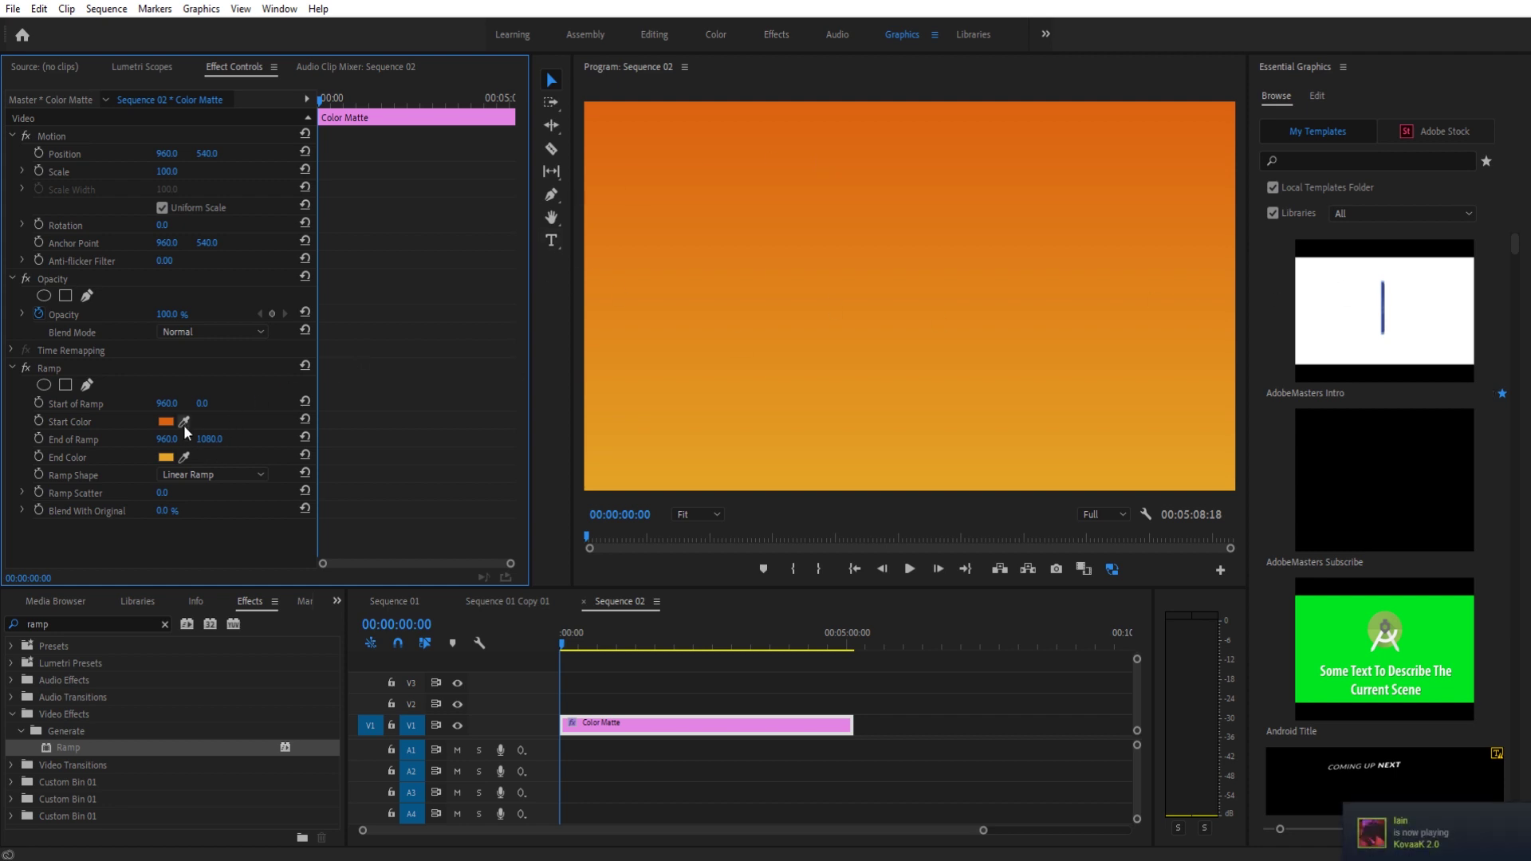
Step: Drag the ramp start to the left edge, end to 1905.9, 554.1, and choose Radial Ramp
click(83, 403)
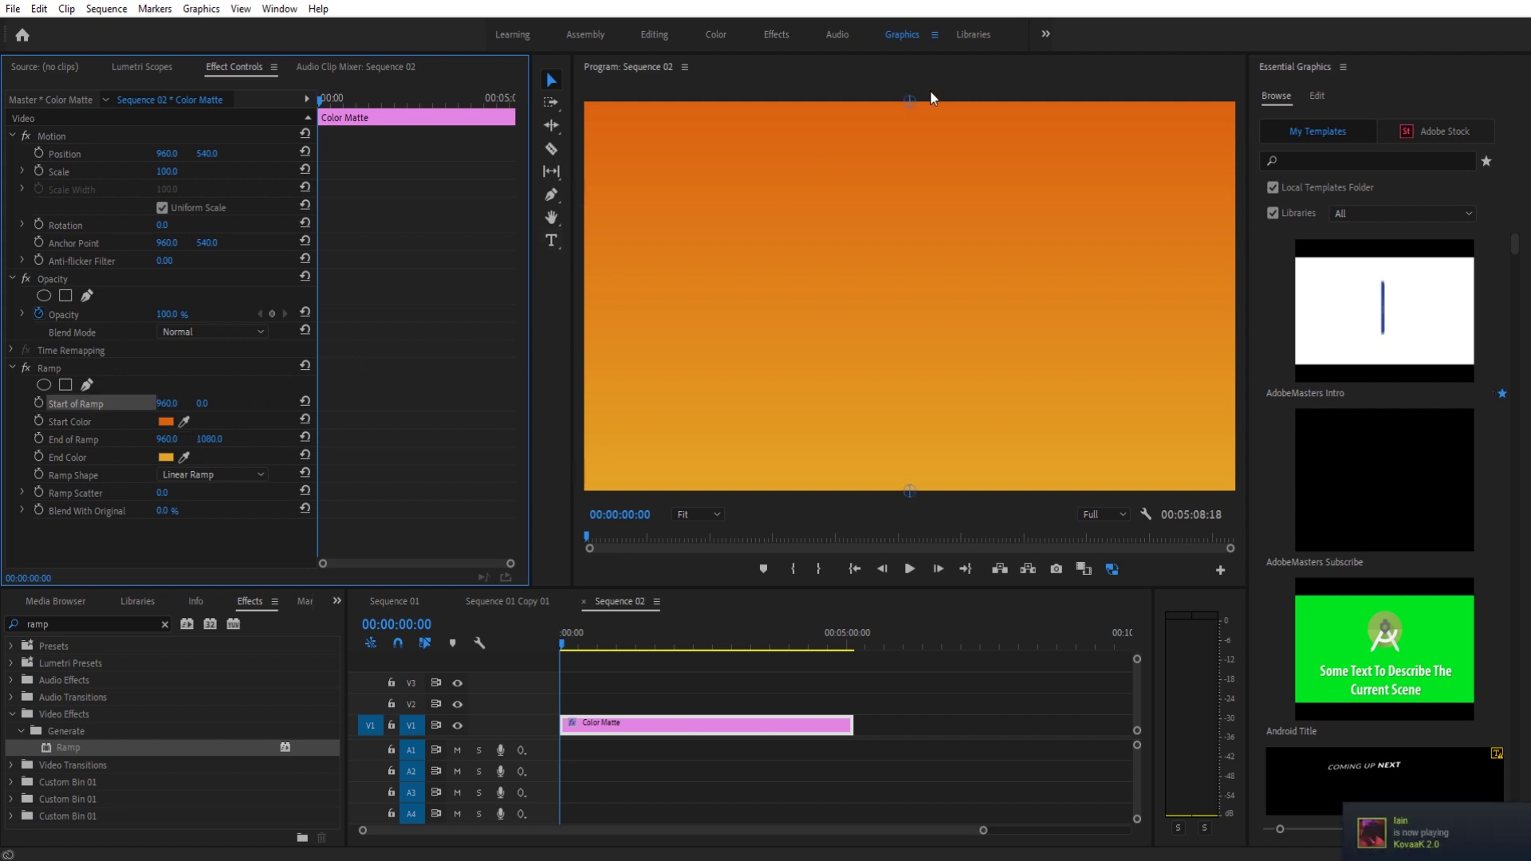
drag(909, 102, 583, 267)
drag(913, 491, 1230, 297)
click(177, 475)
click(196, 509)
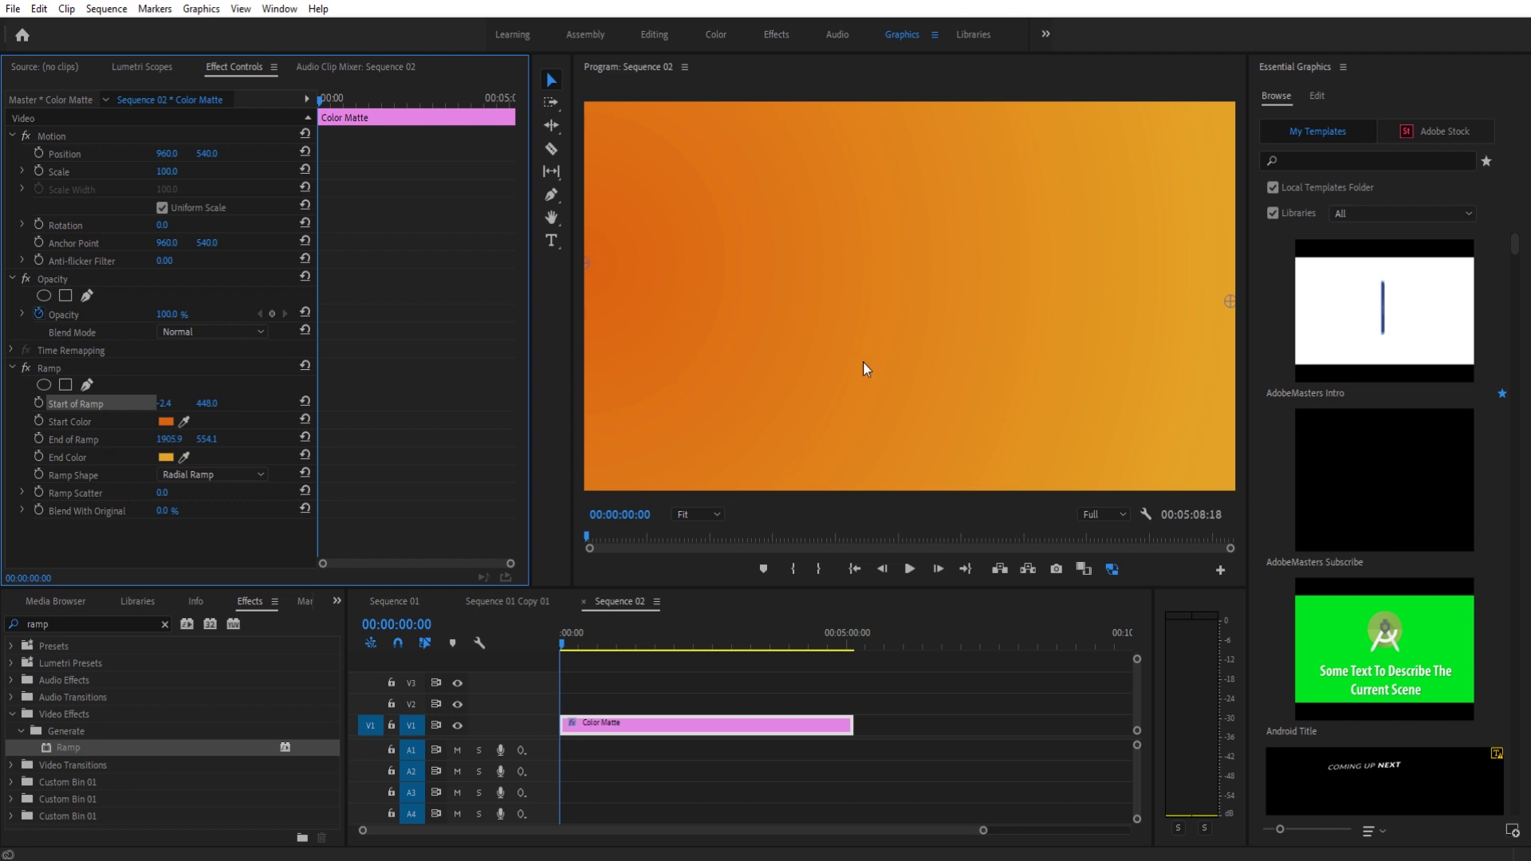
Step: Move the ramped matte up to V2 and paste a copy onto V1 at the start
click(683, 655)
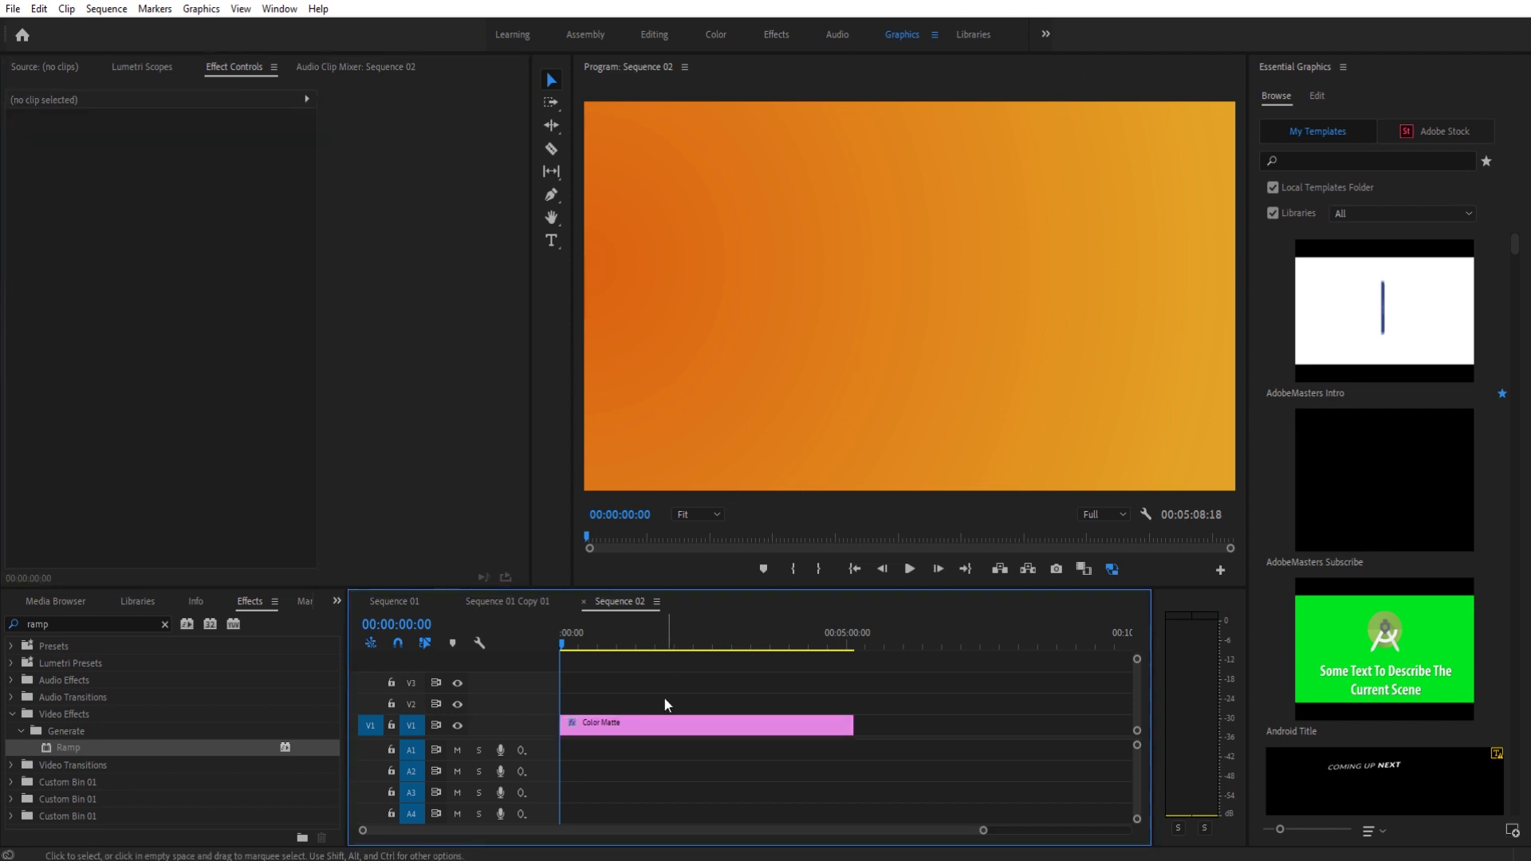
drag(636, 737, 622, 702)
click(628, 721)
key(ctrl+v)
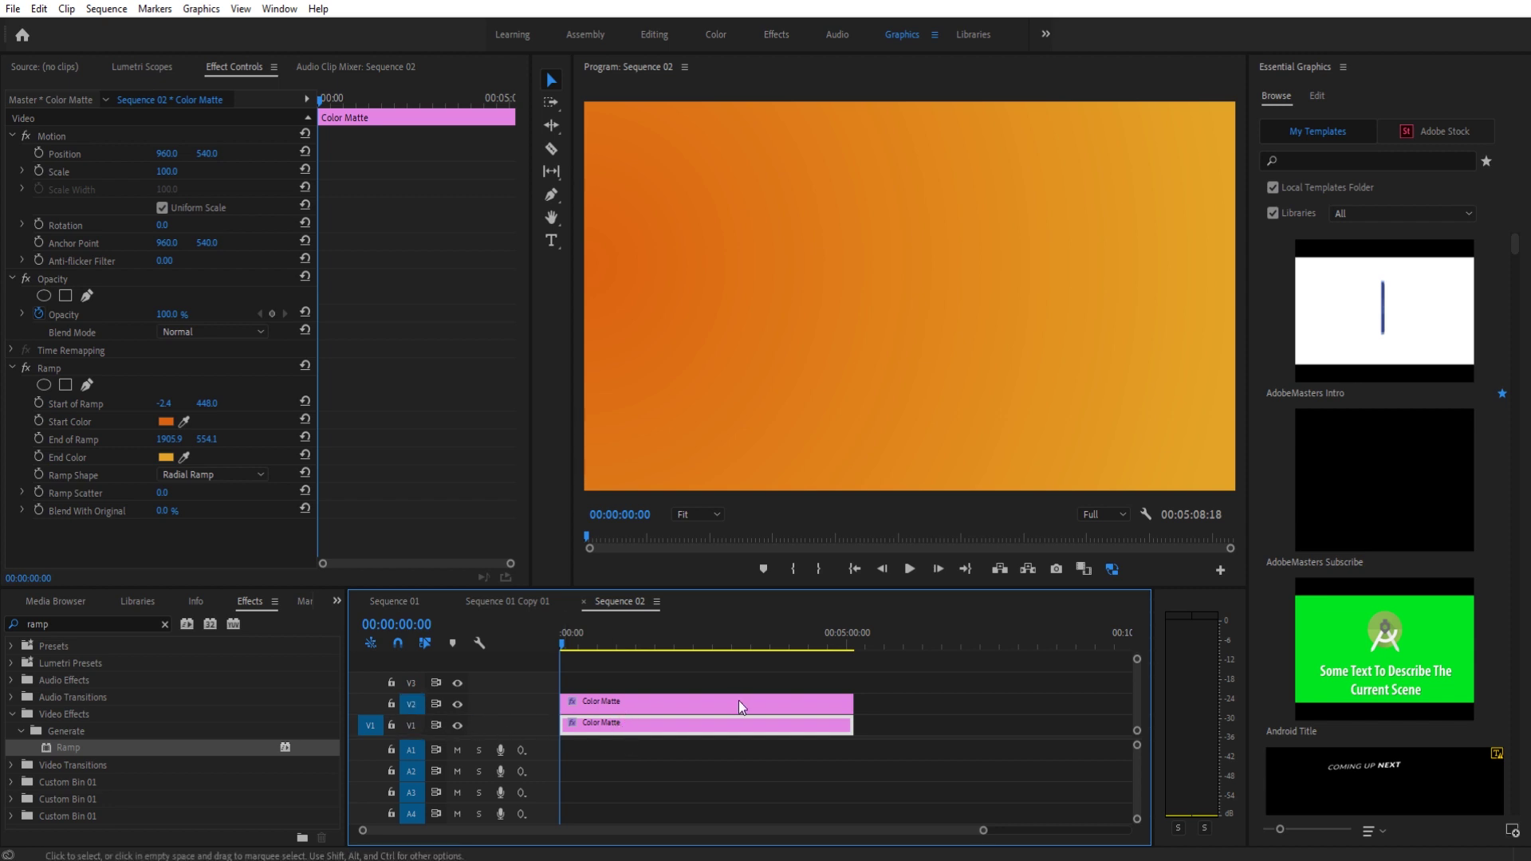
Step: Select the upper Color Matte and bring up the Effects panel search
click(681, 708)
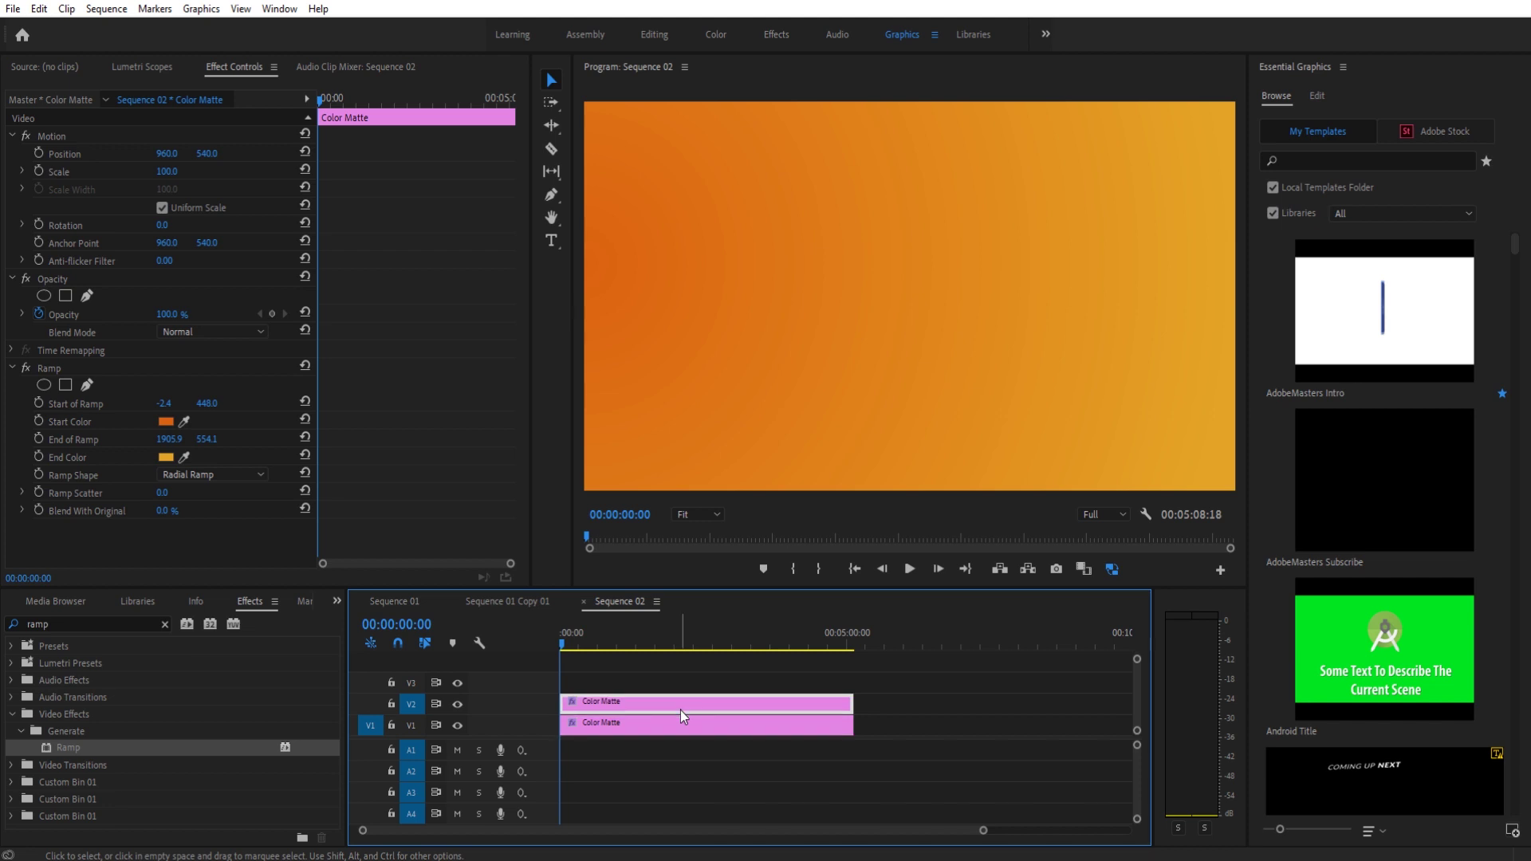
click(335, 602)
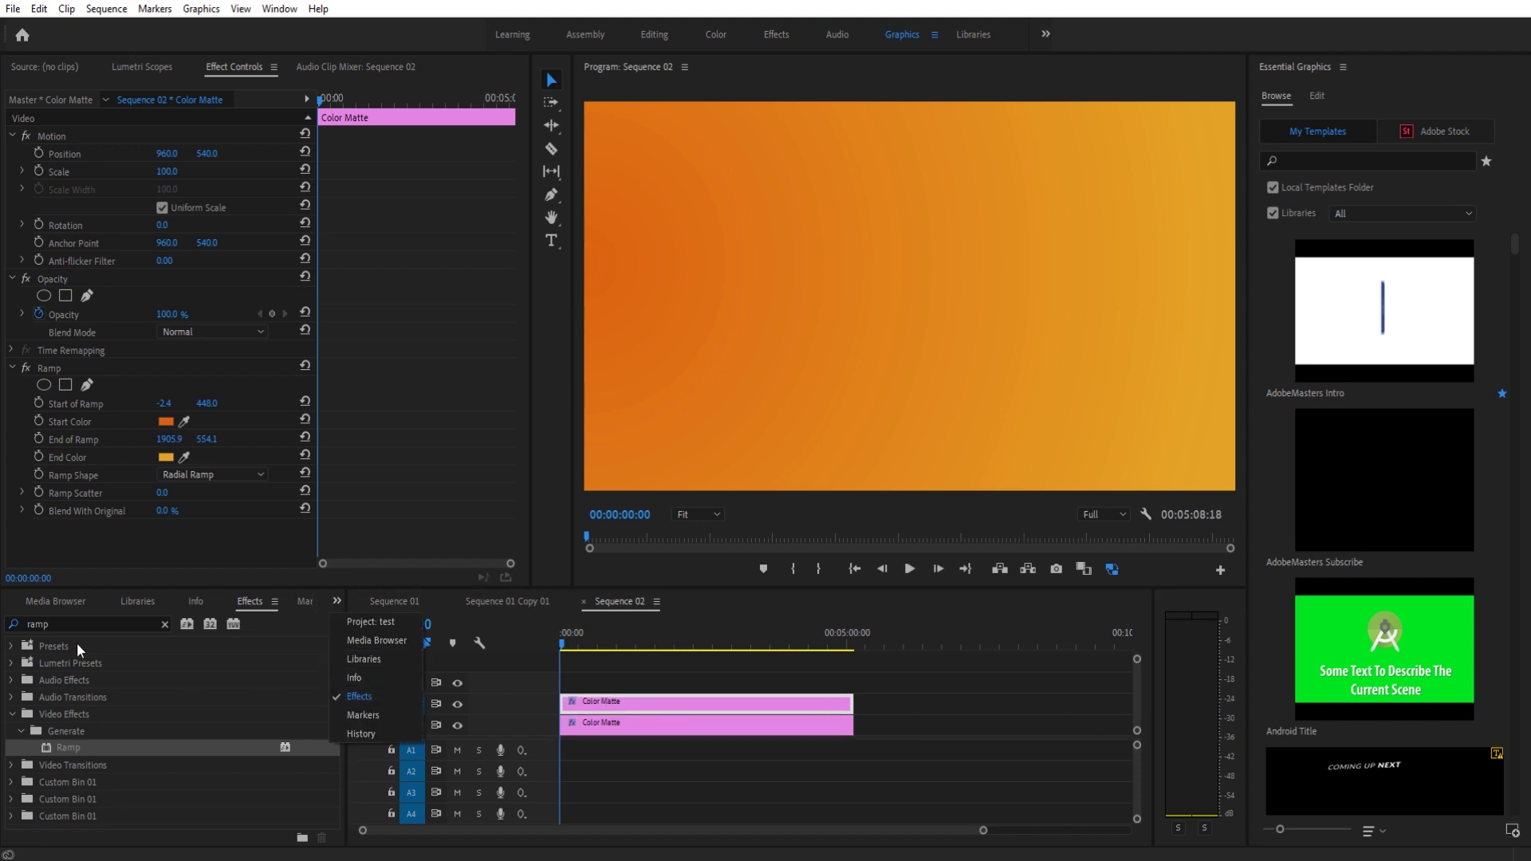
click(62, 625)
Step: Replace the search with 'vr' and apply VR Fractal Noise to the upper Color Matte
key(BackSpace)
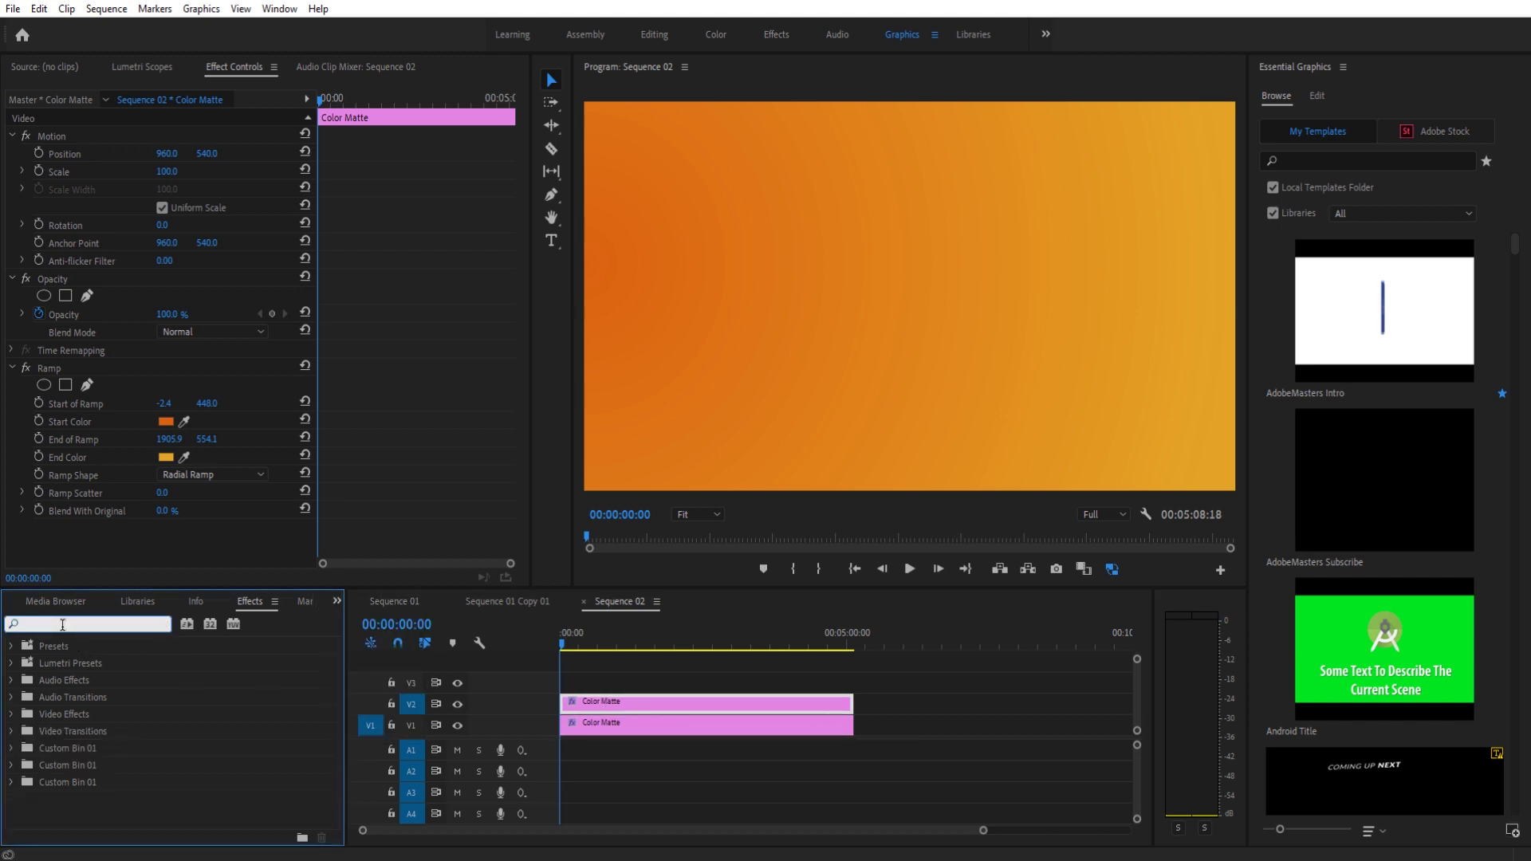
text(vr)
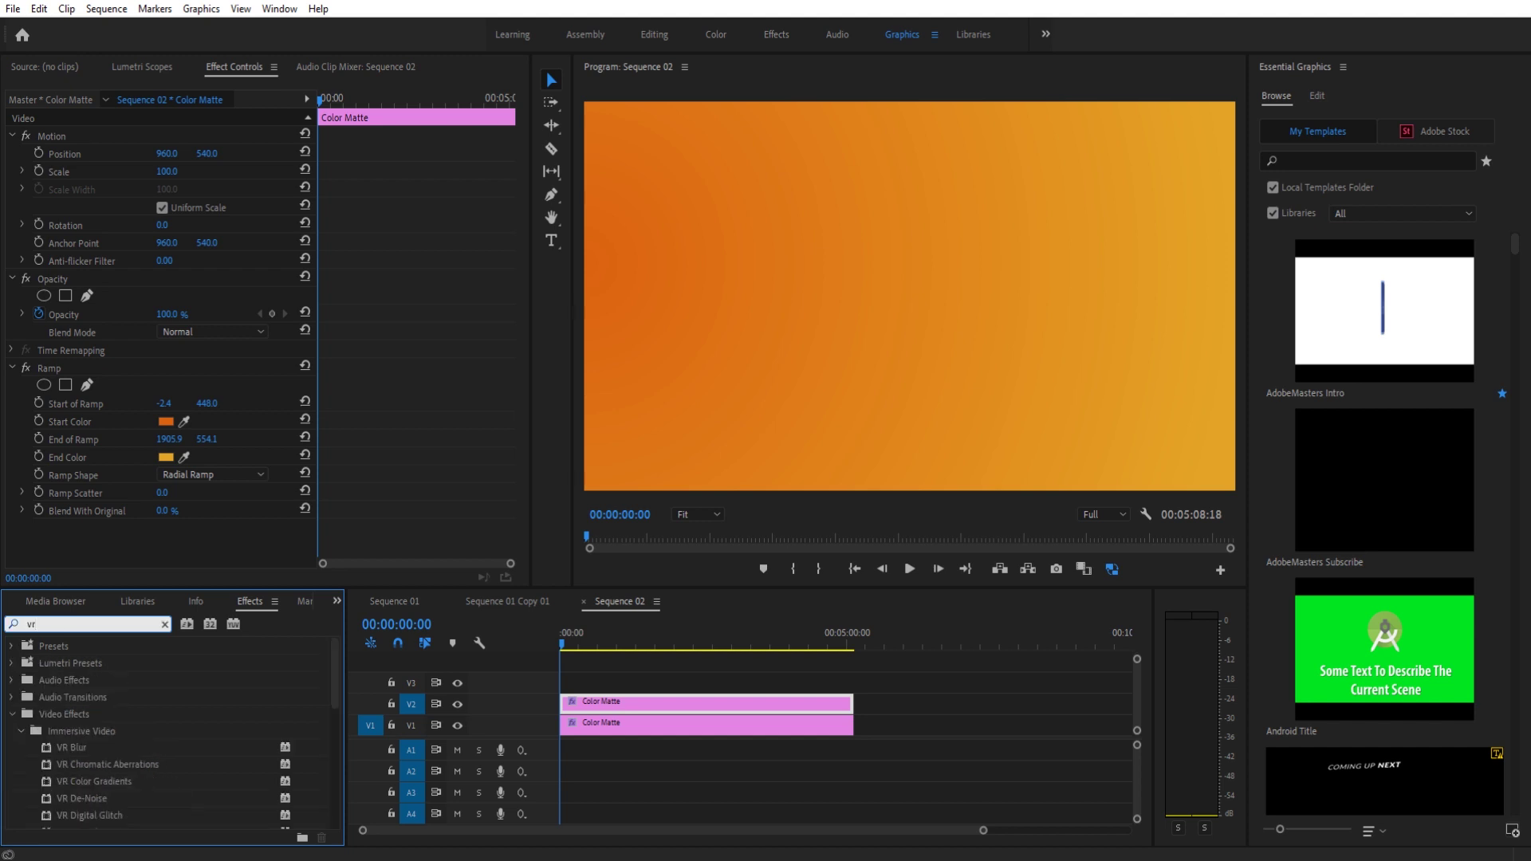
scroll(159, 743, down, 5)
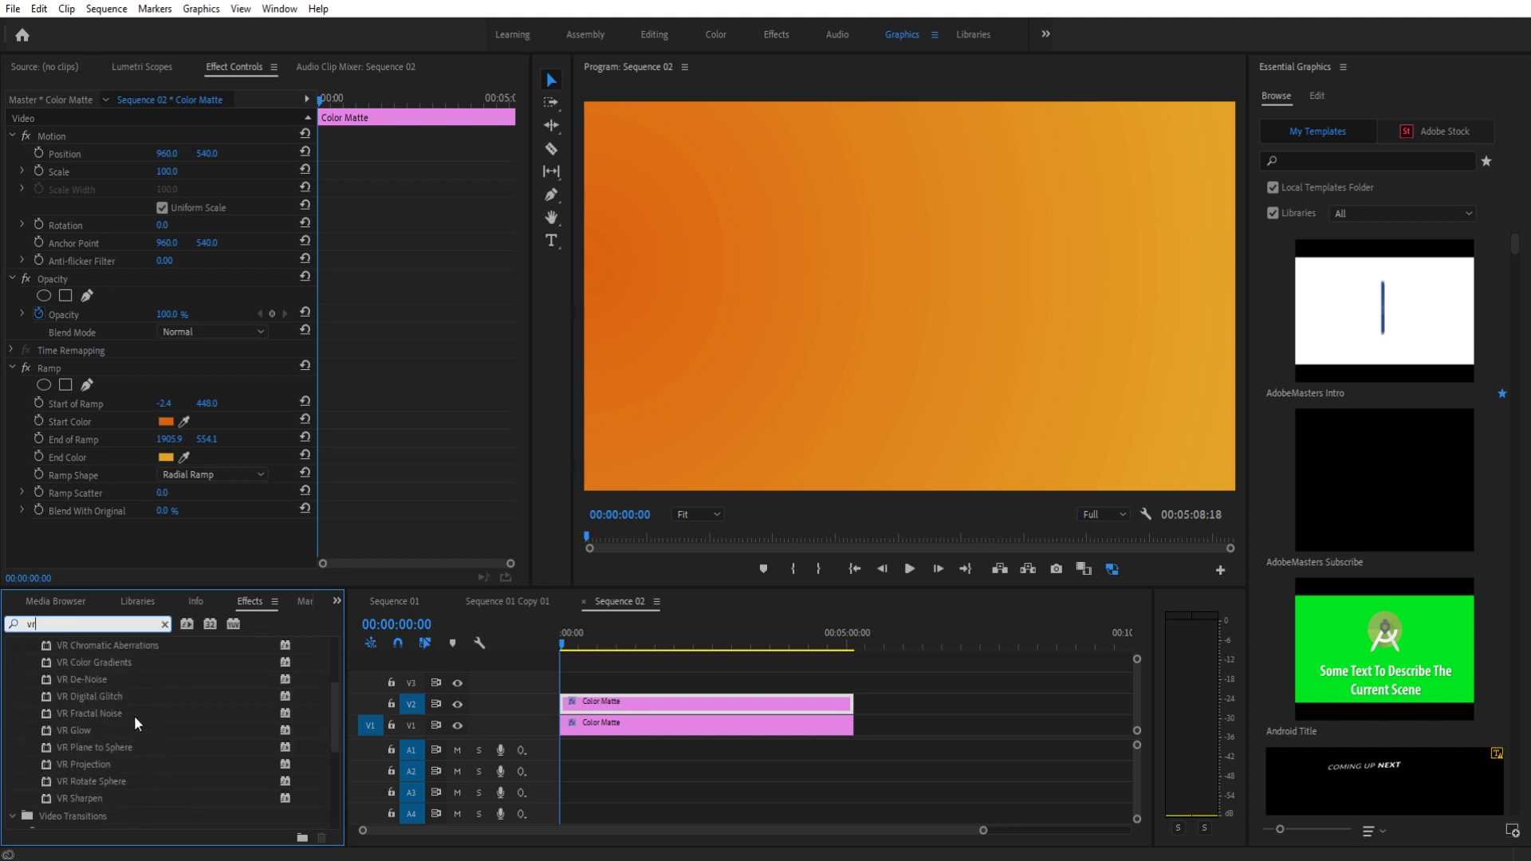
click(134, 715)
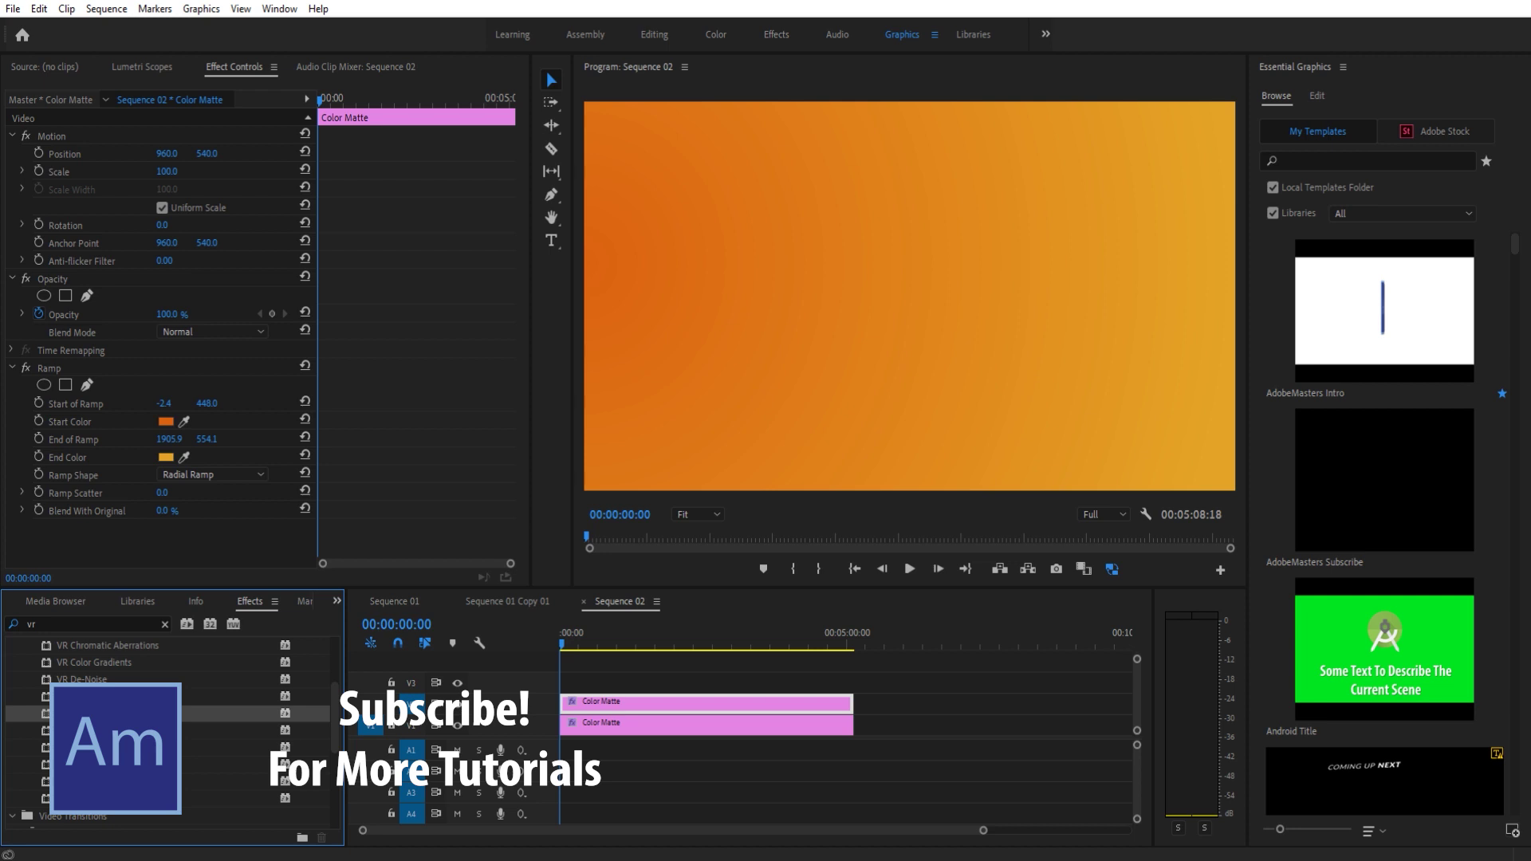
scroll(167, 734, up, 1)
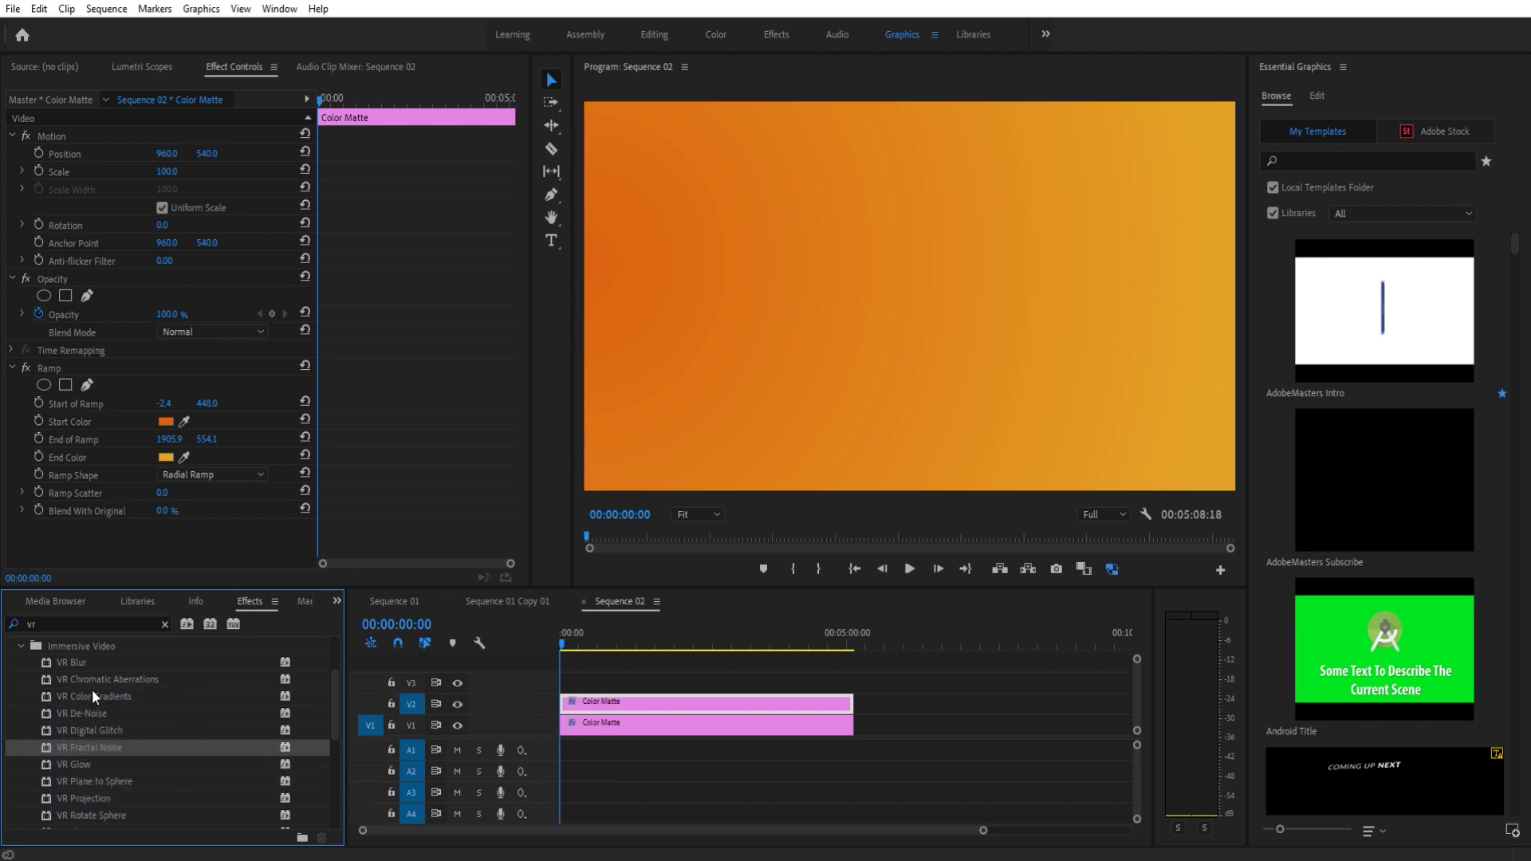
drag(70, 749, 699, 696)
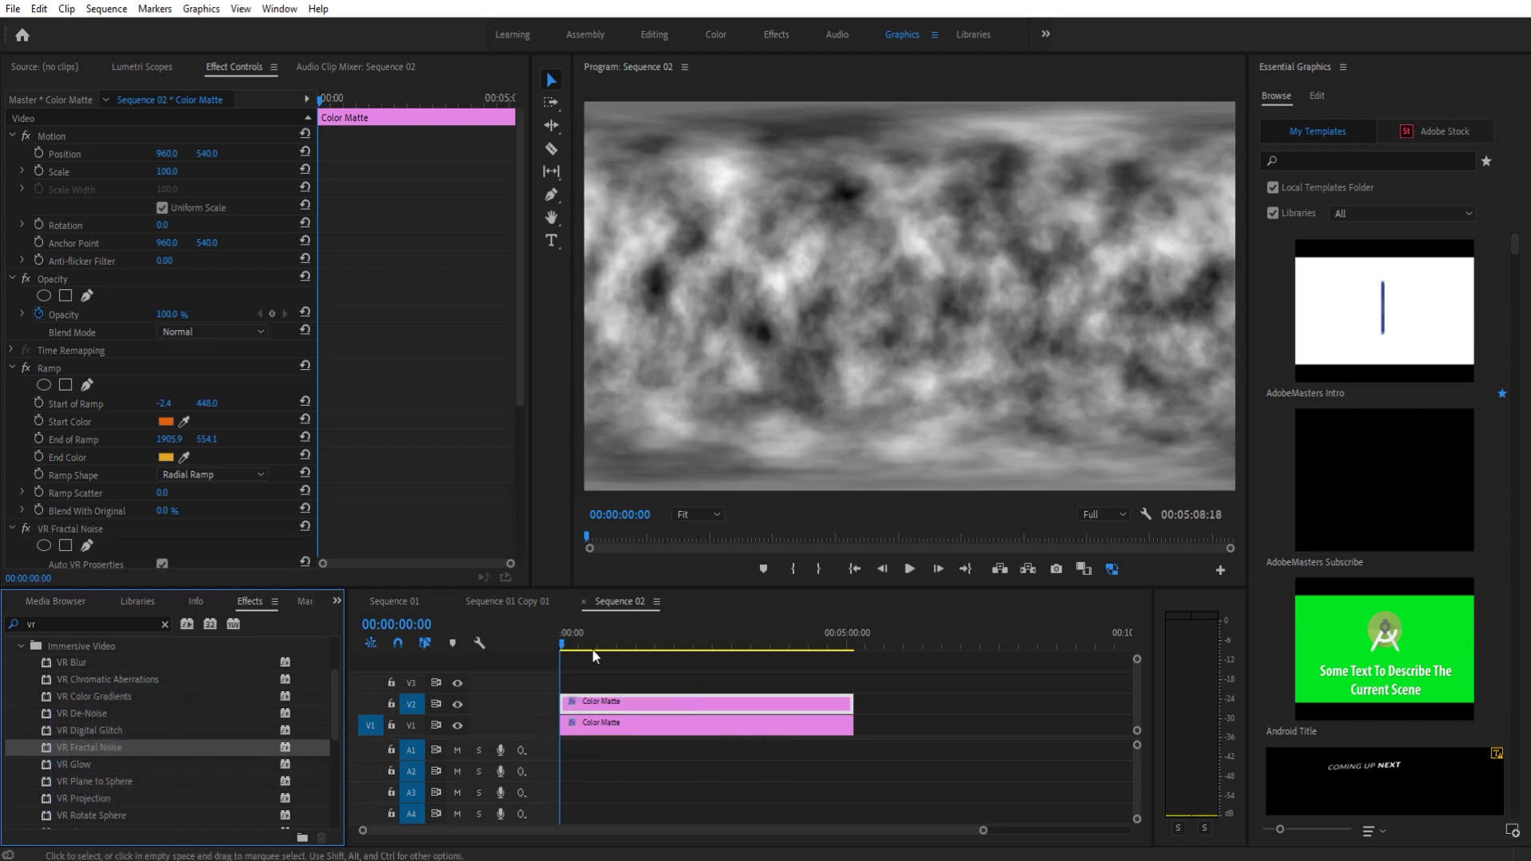
scroll(285, 519, down, 4)
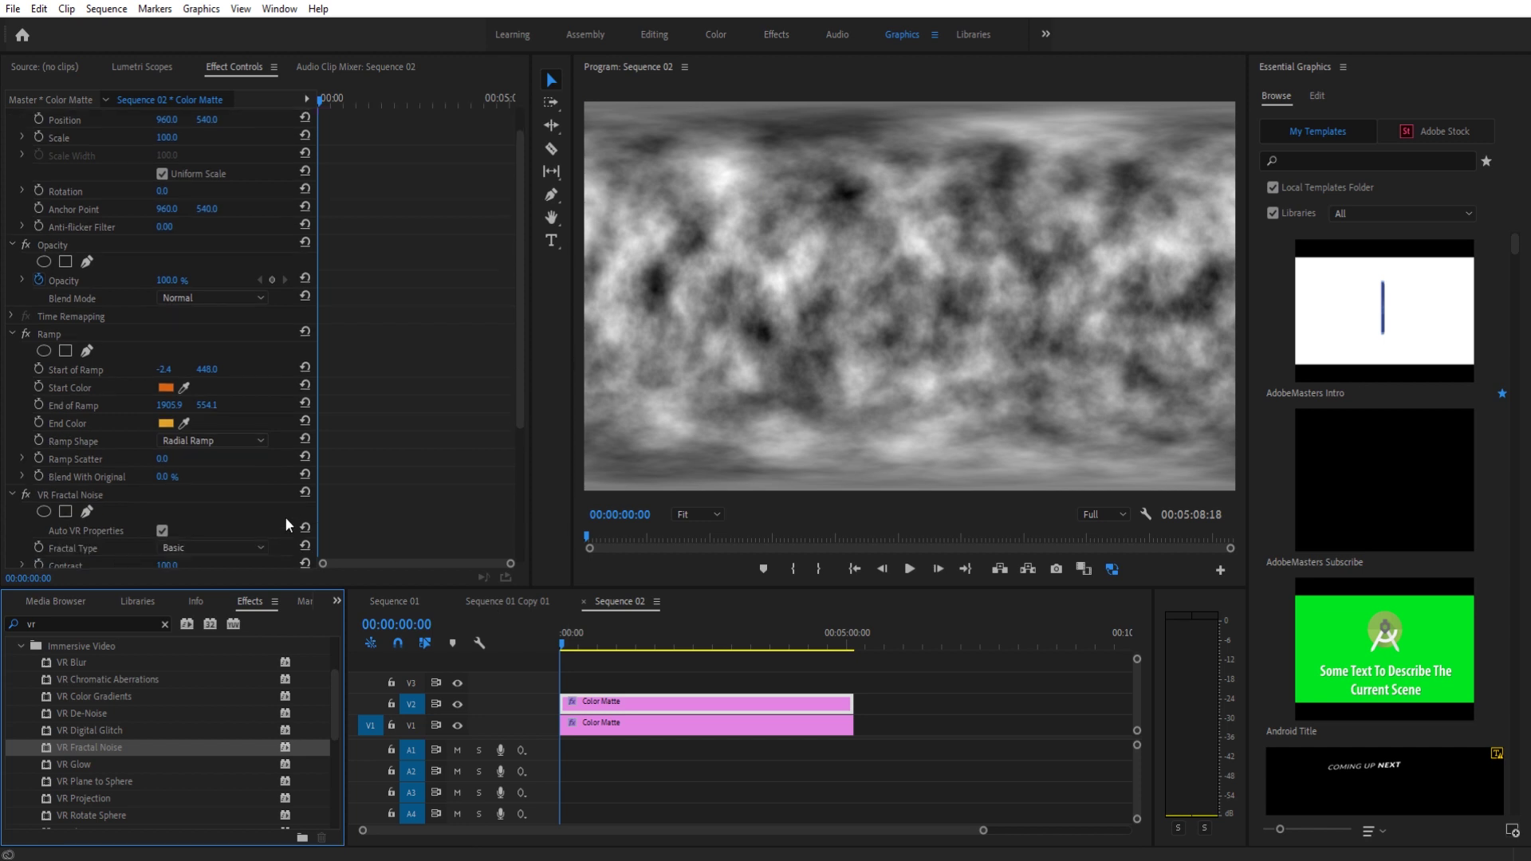
scroll(284, 517, down, 3)
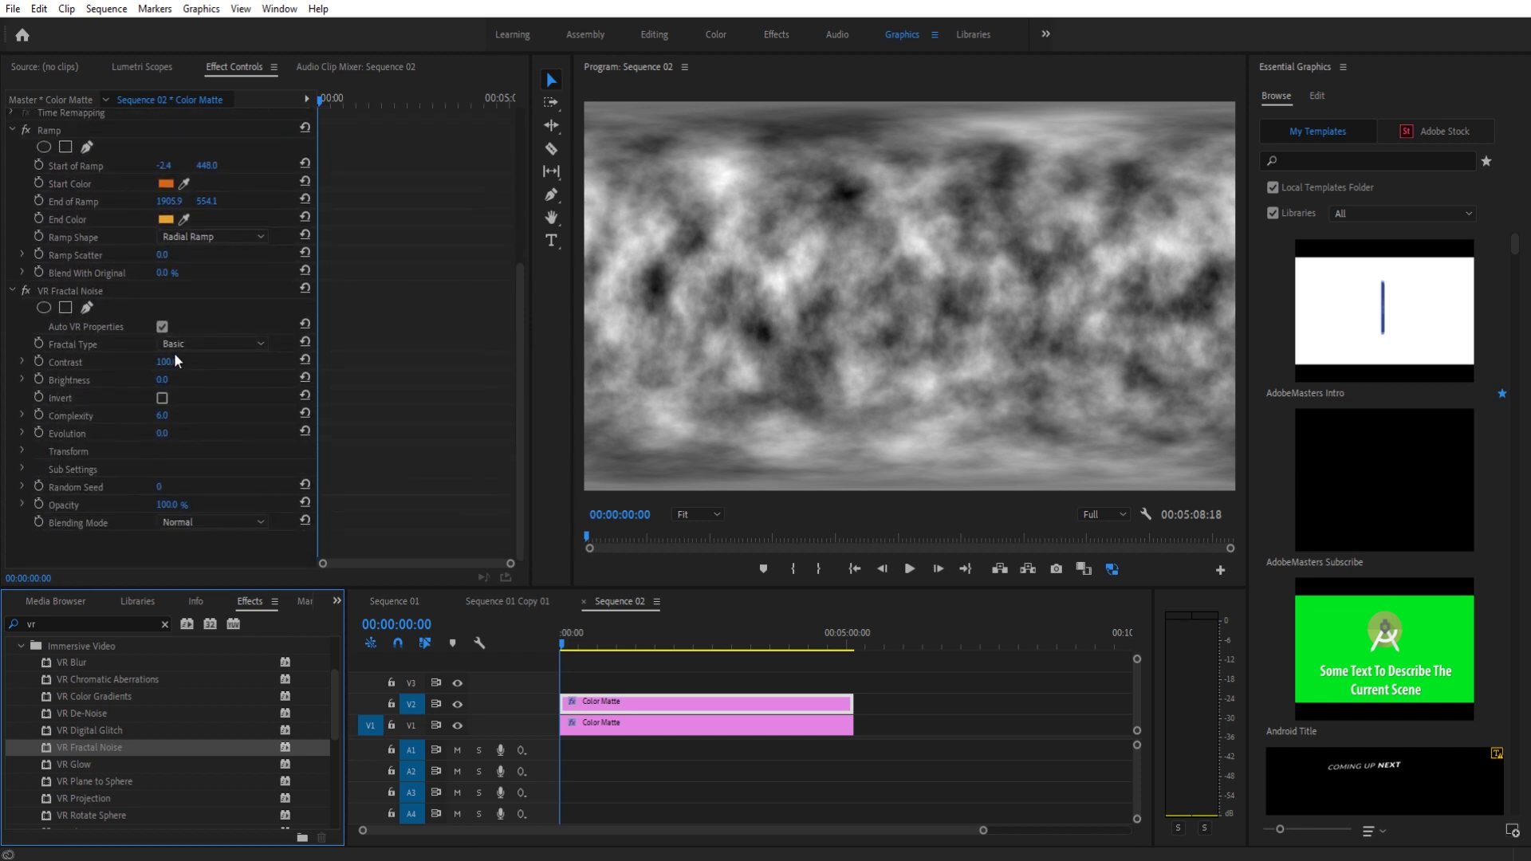
Step: Set noise Contrast to 400 and Brightness to -36, trying Turbulent Sharp and Max fractal types
drag(168, 362, 221, 368)
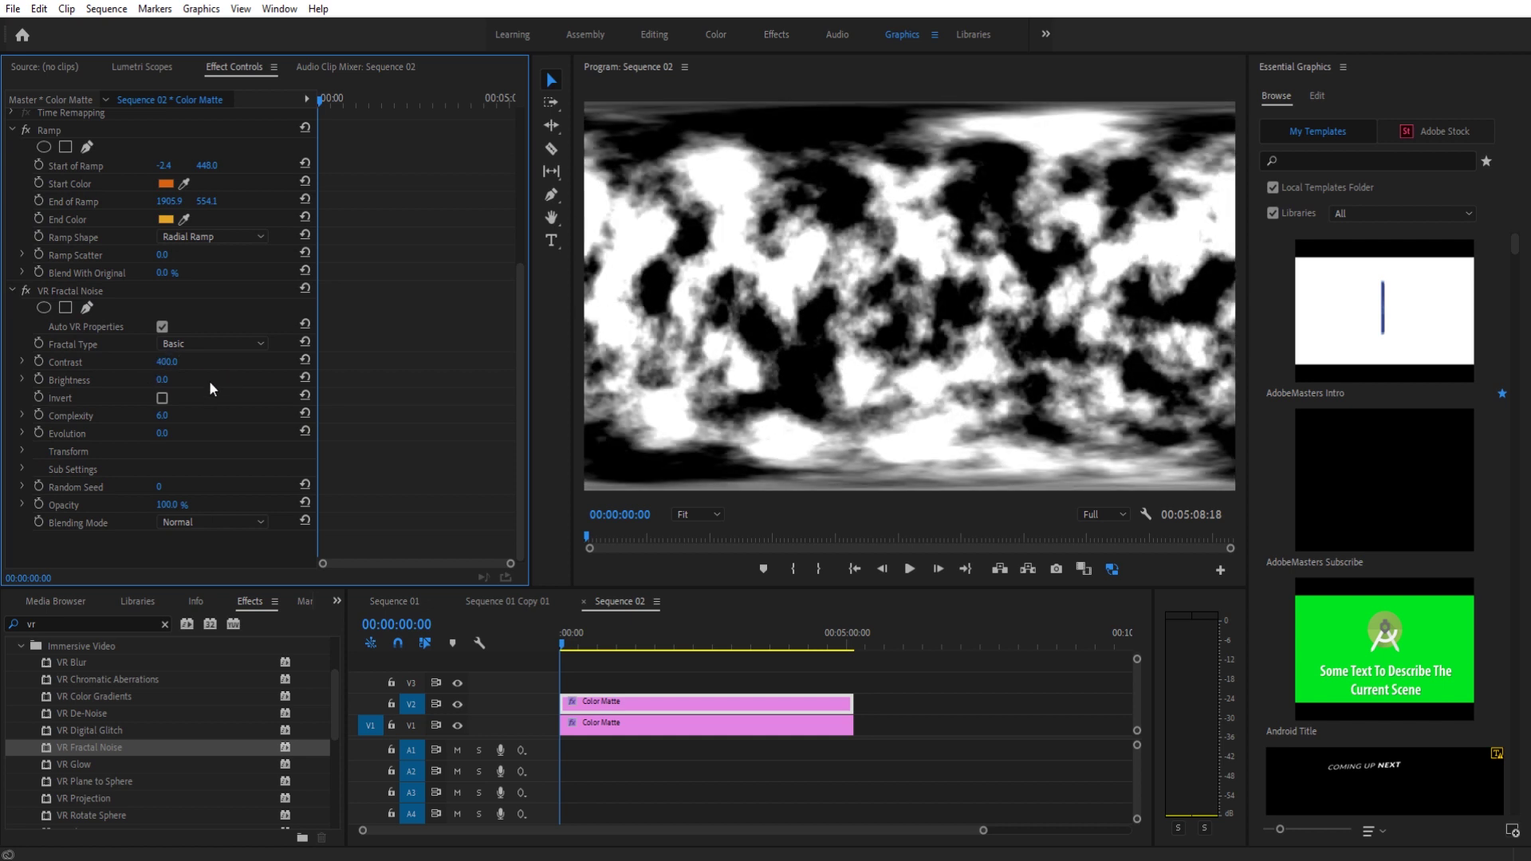
drag(163, 380, 132, 380)
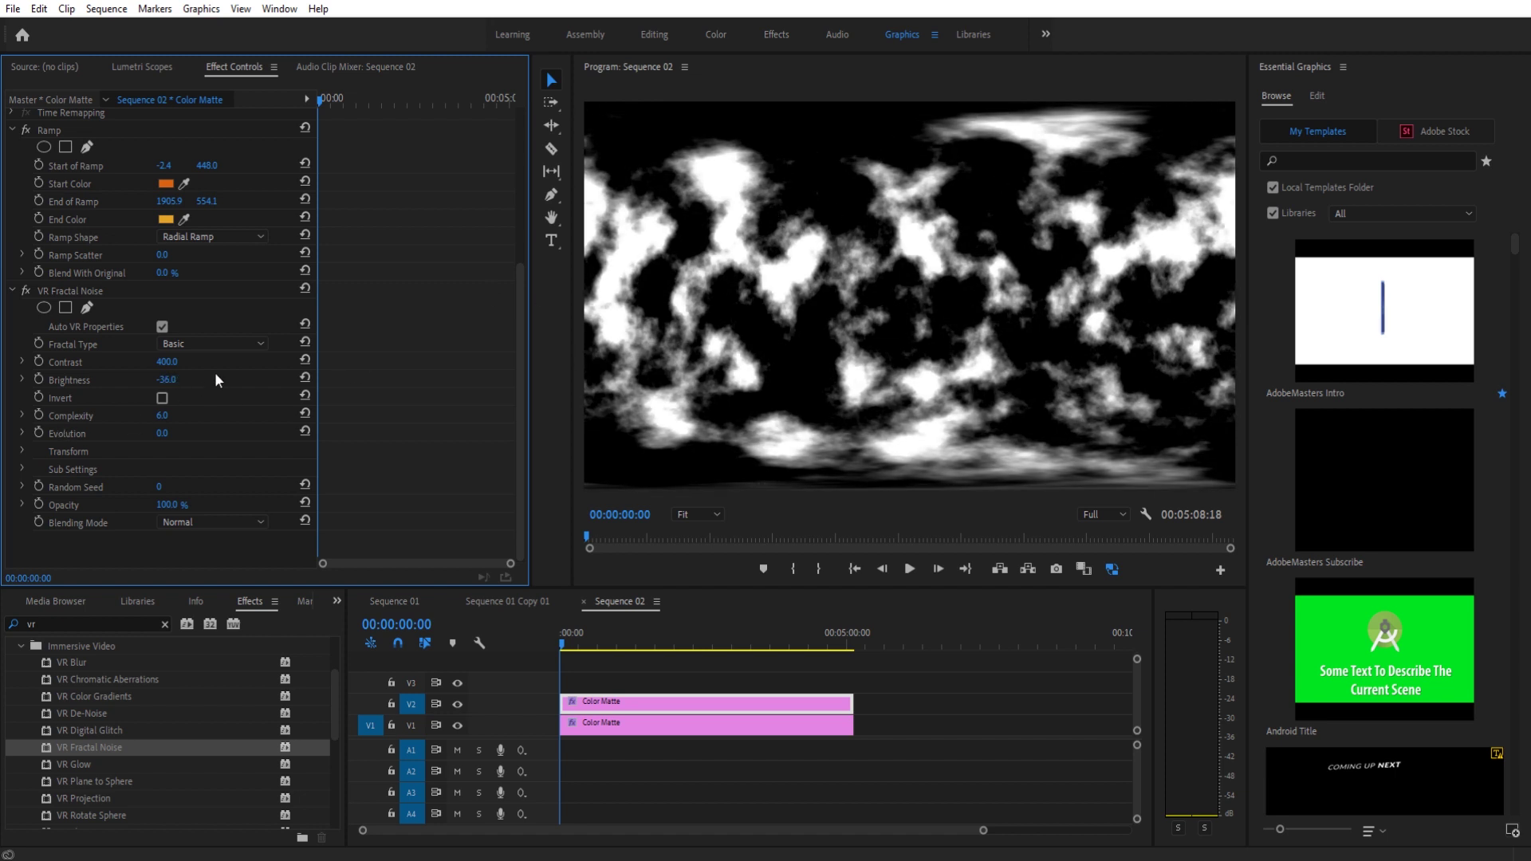
click(222, 348)
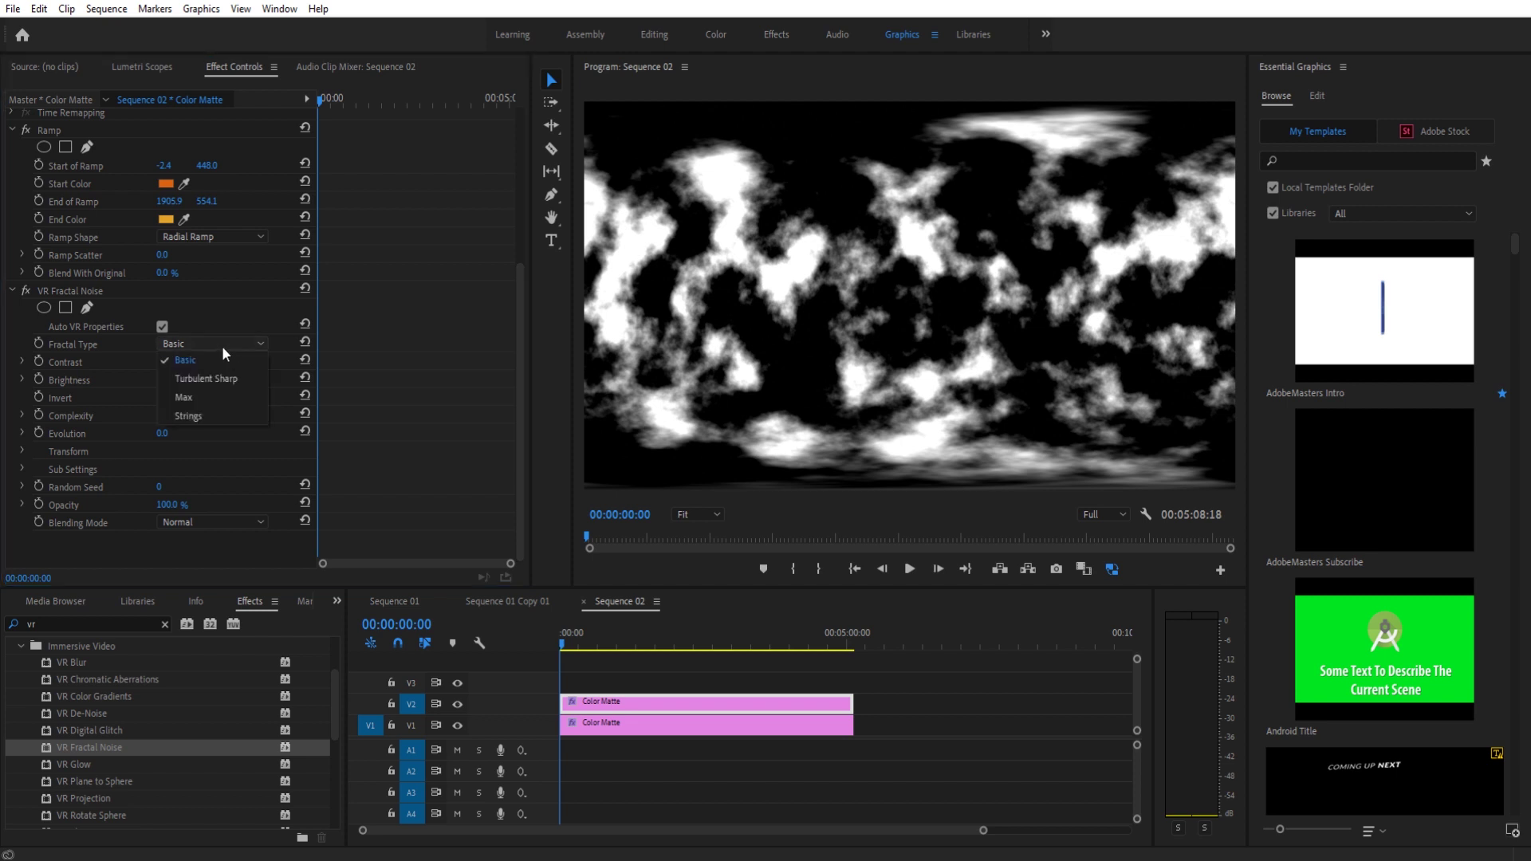
click(205, 378)
click(215, 344)
click(216, 377)
click(220, 338)
click(220, 398)
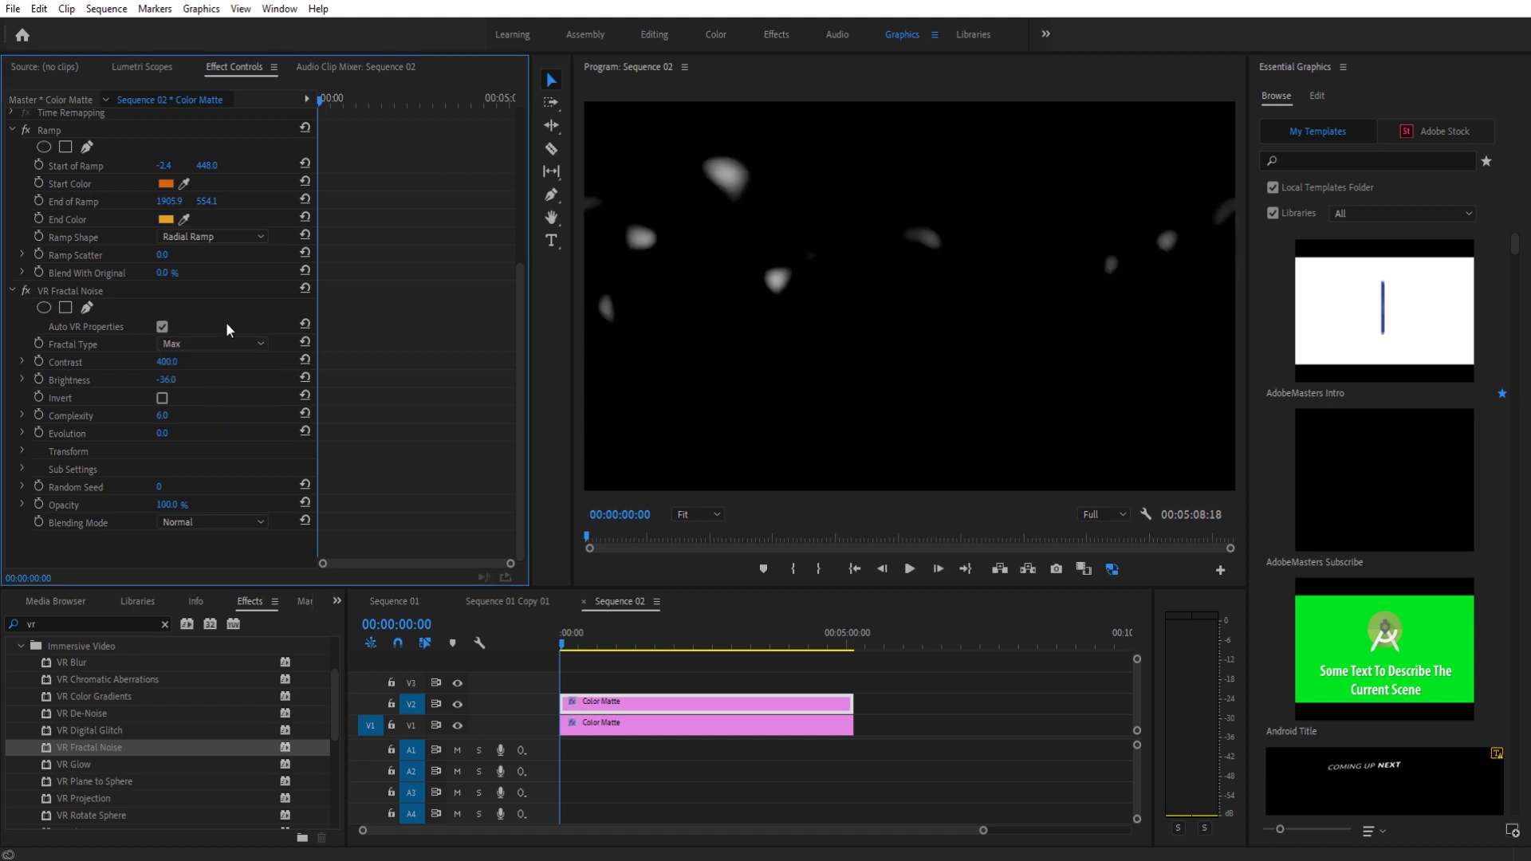
Step: Keep the Basic fractal type and set the blending mode to Screen
click(224, 343)
click(220, 359)
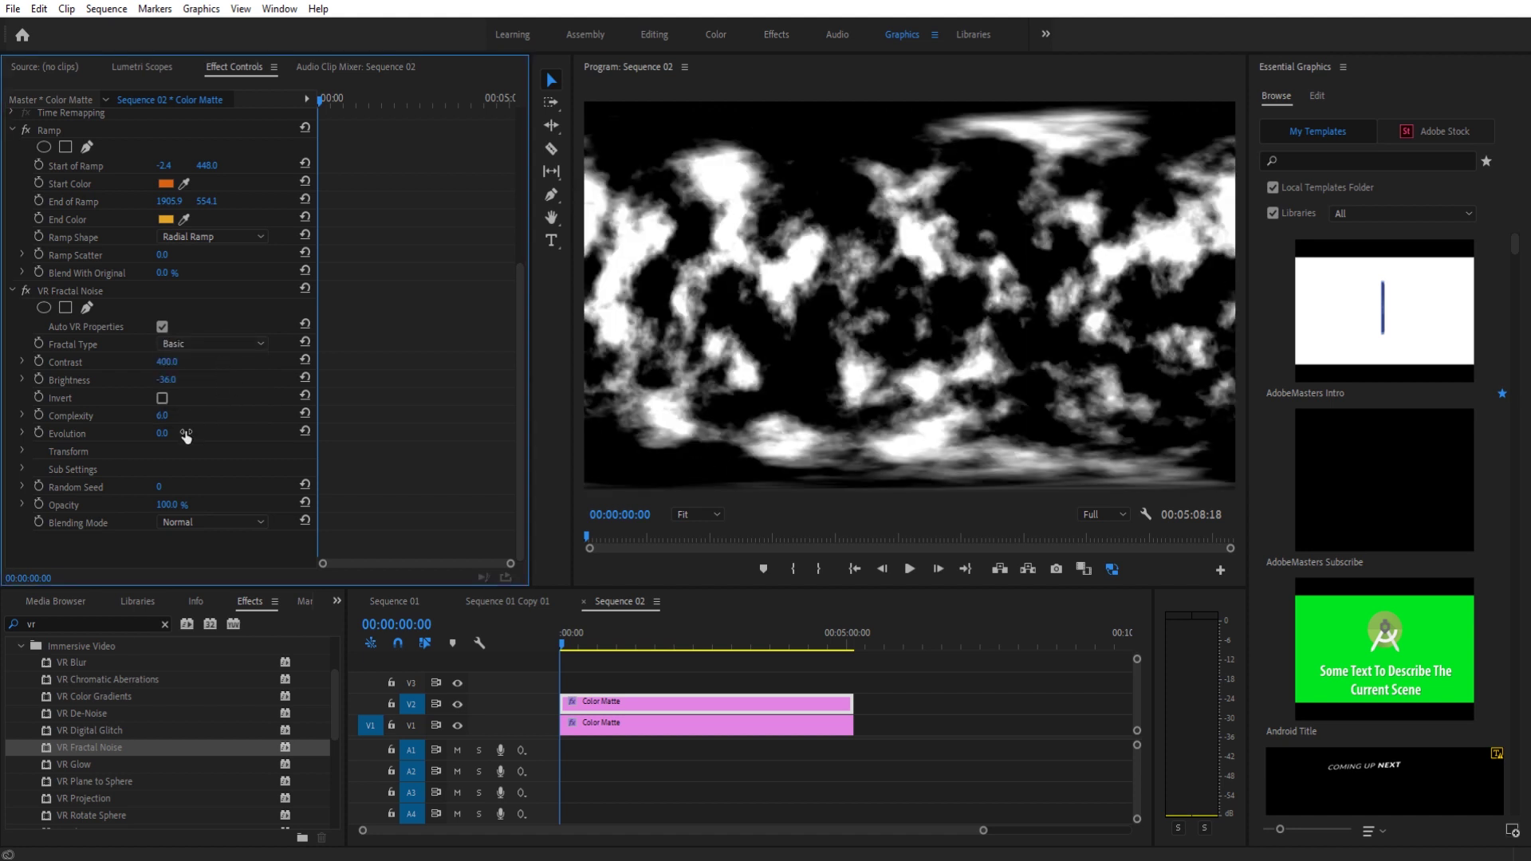
click(204, 523)
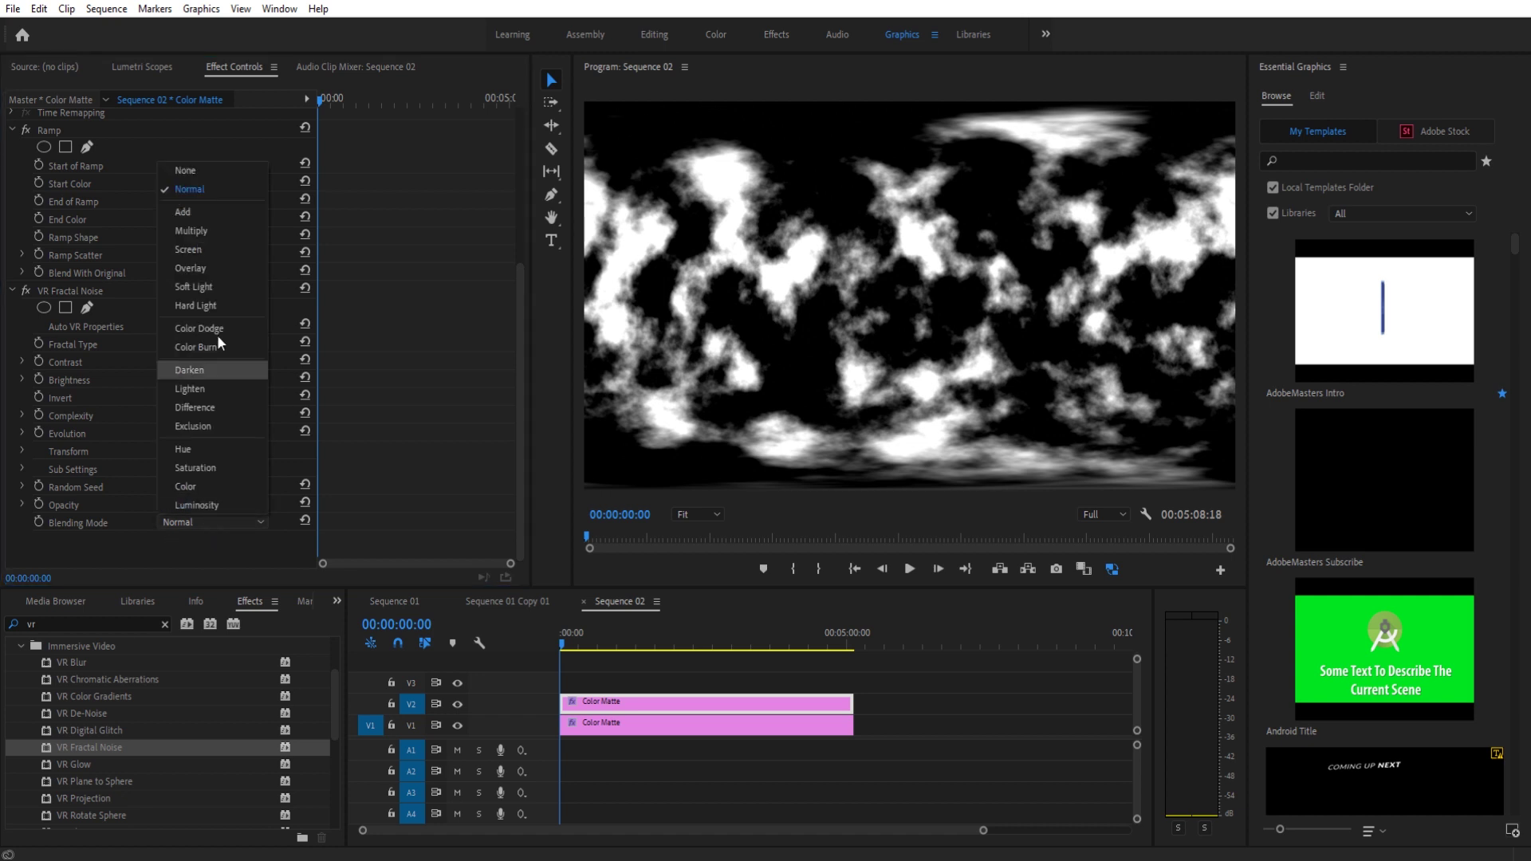
click(222, 251)
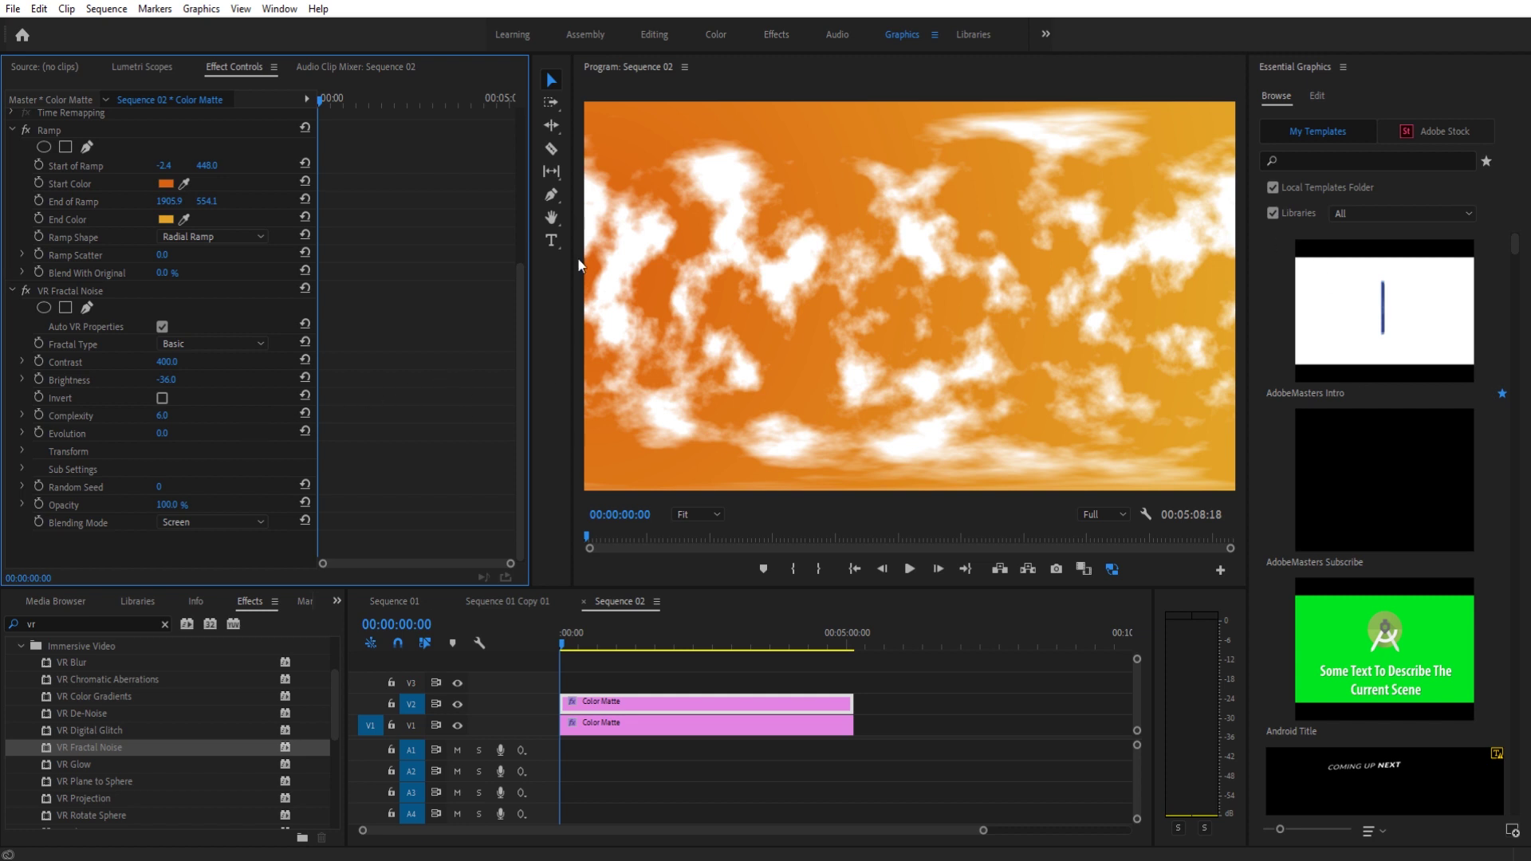
Step: Turn off Uniform Scale and stretch Scale Width to 959 for horizontal cloud streaks
scroll(229, 444, up, 5)
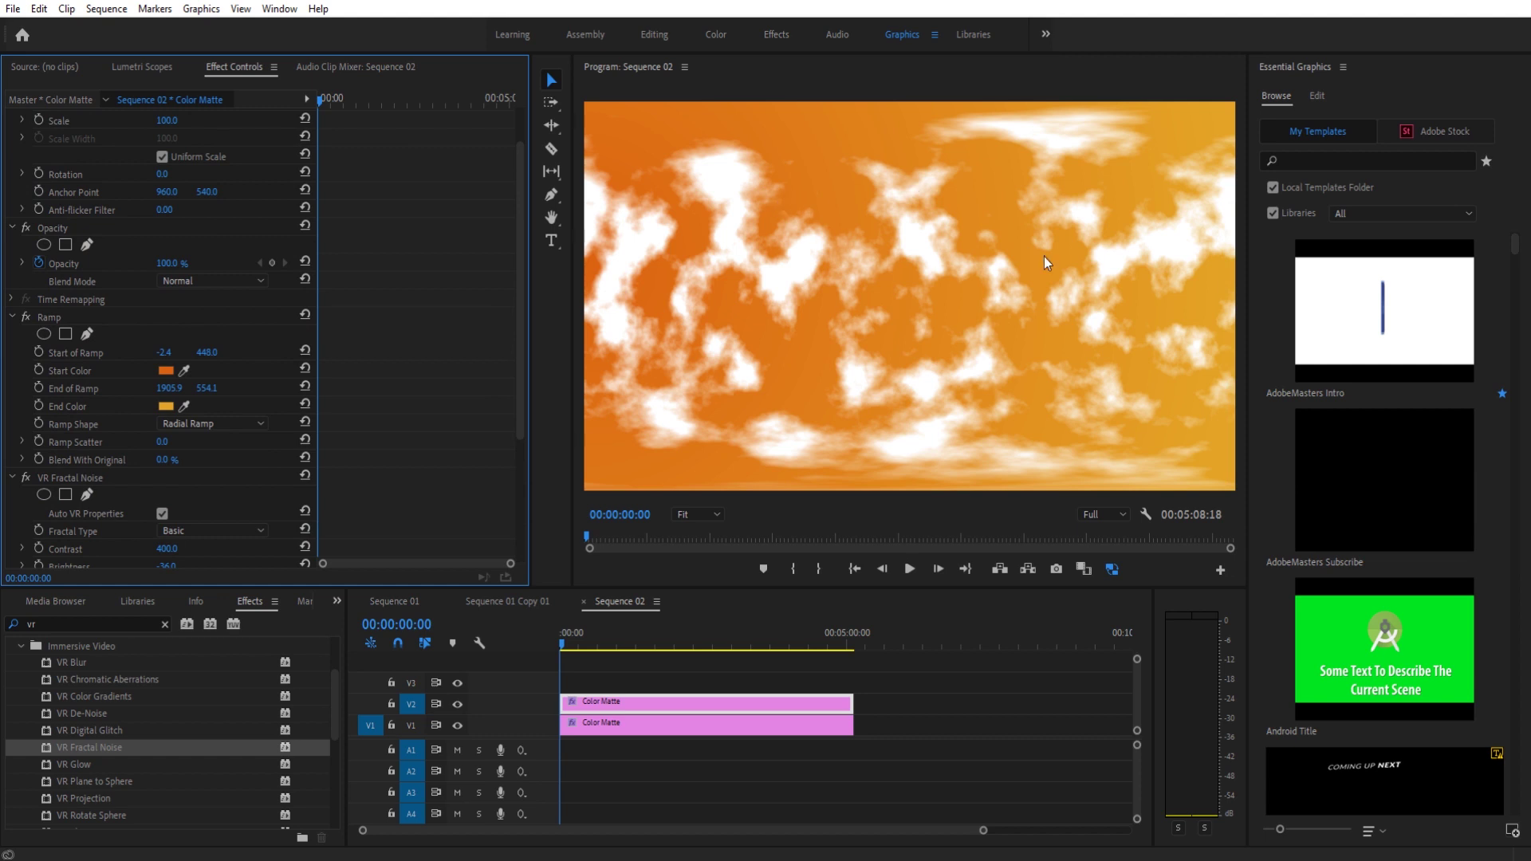
scroll(264, 390, up, 2)
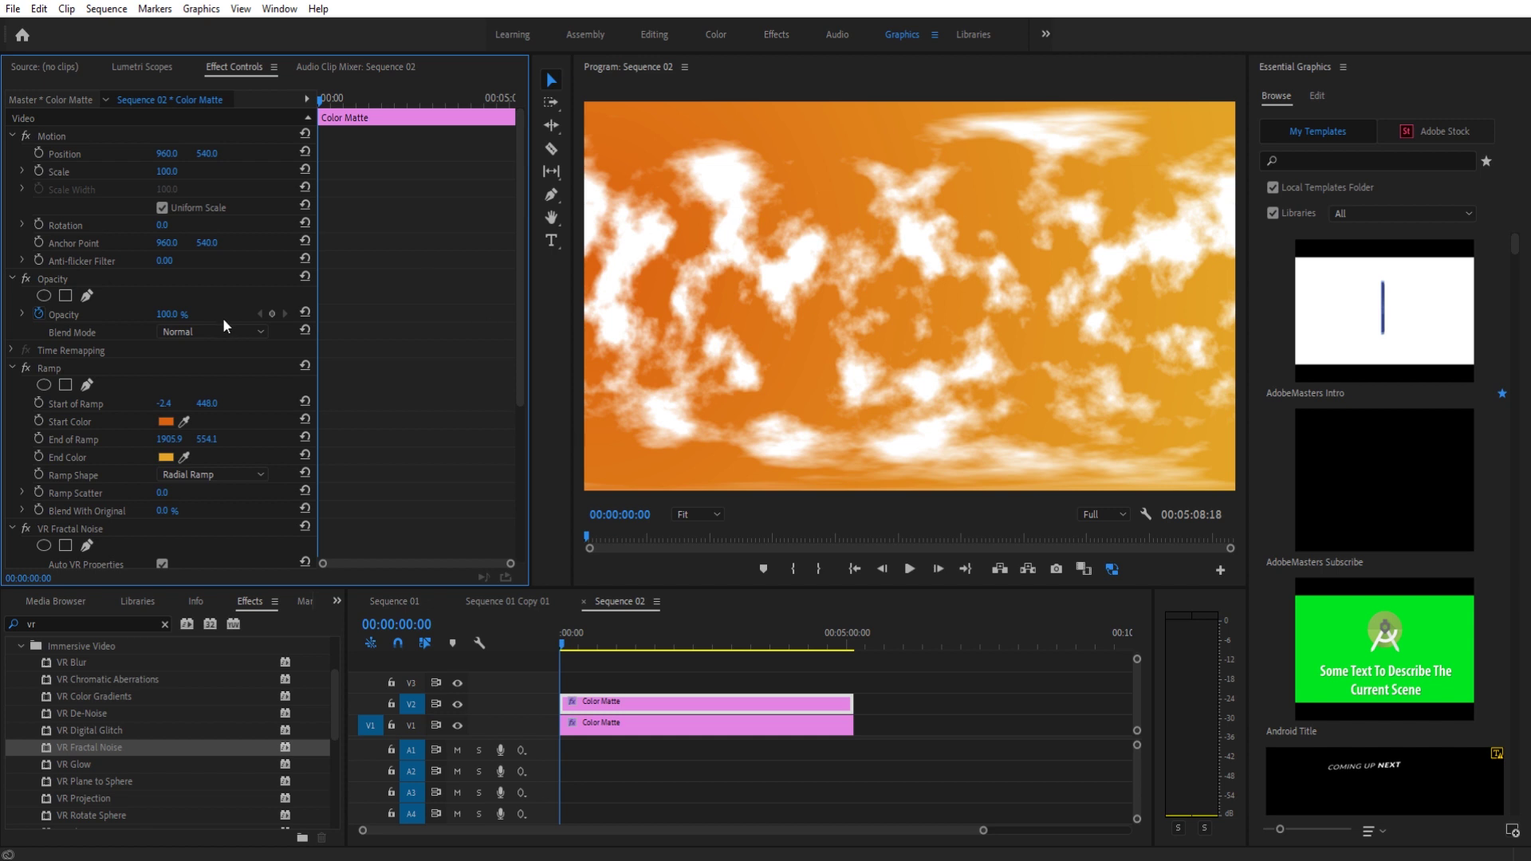
click(88, 137)
click(88, 169)
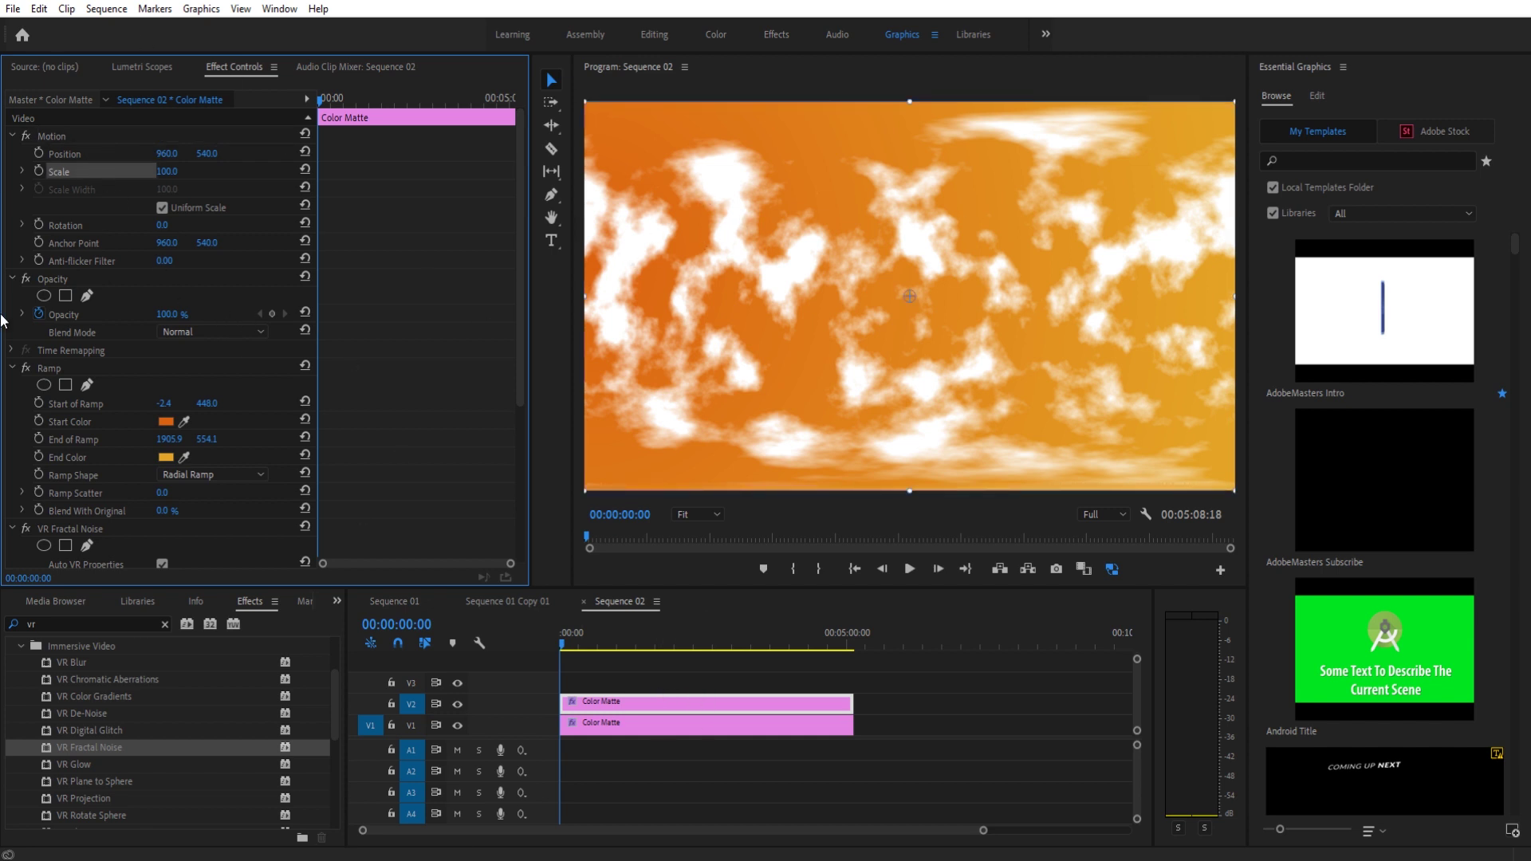
scroll(131, 459, down, 2)
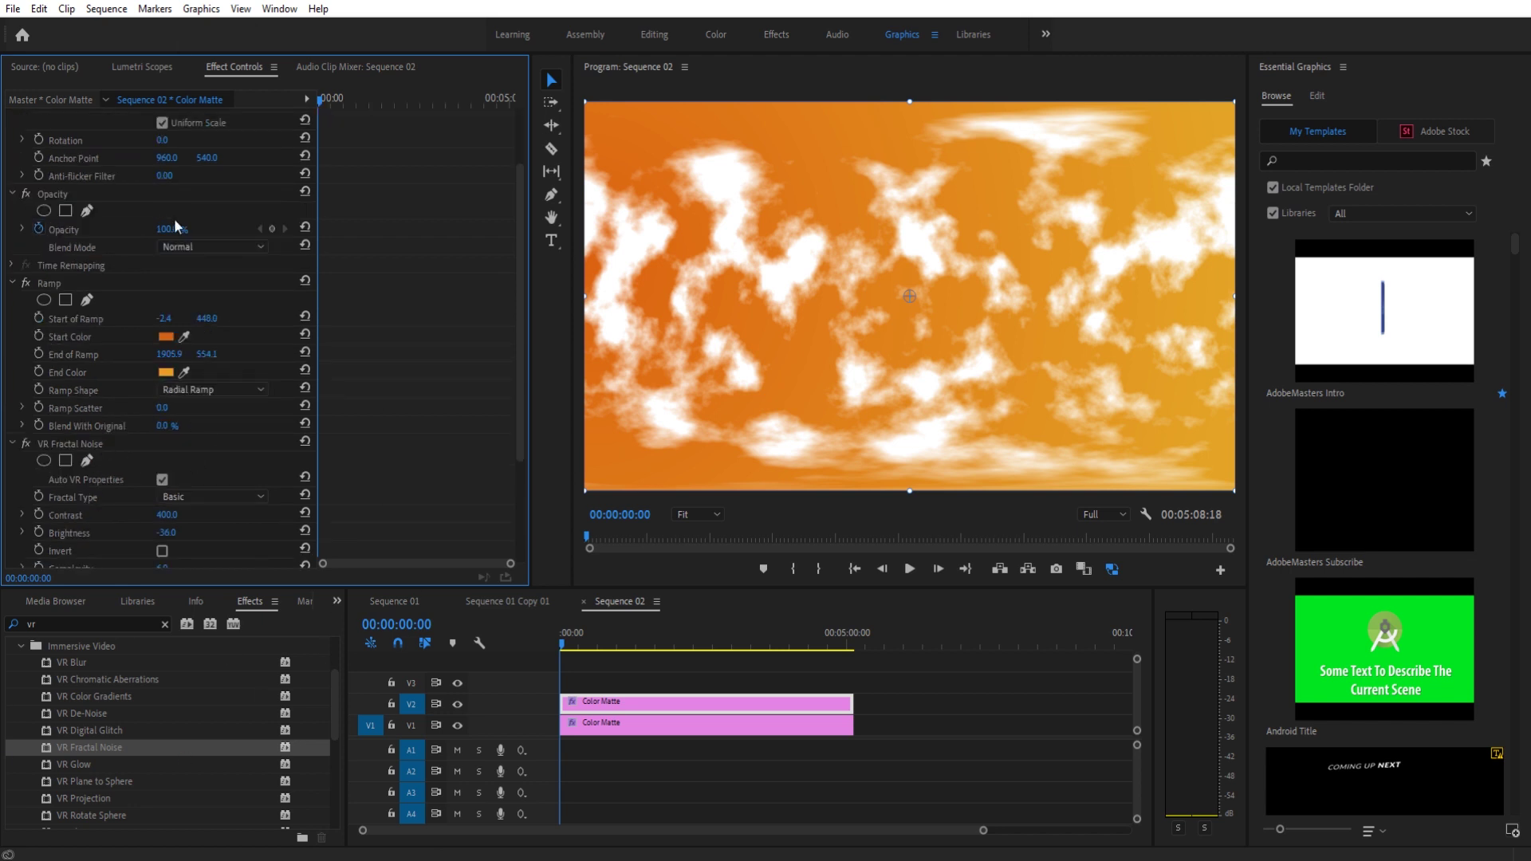
scroll(311, 479, up, 2)
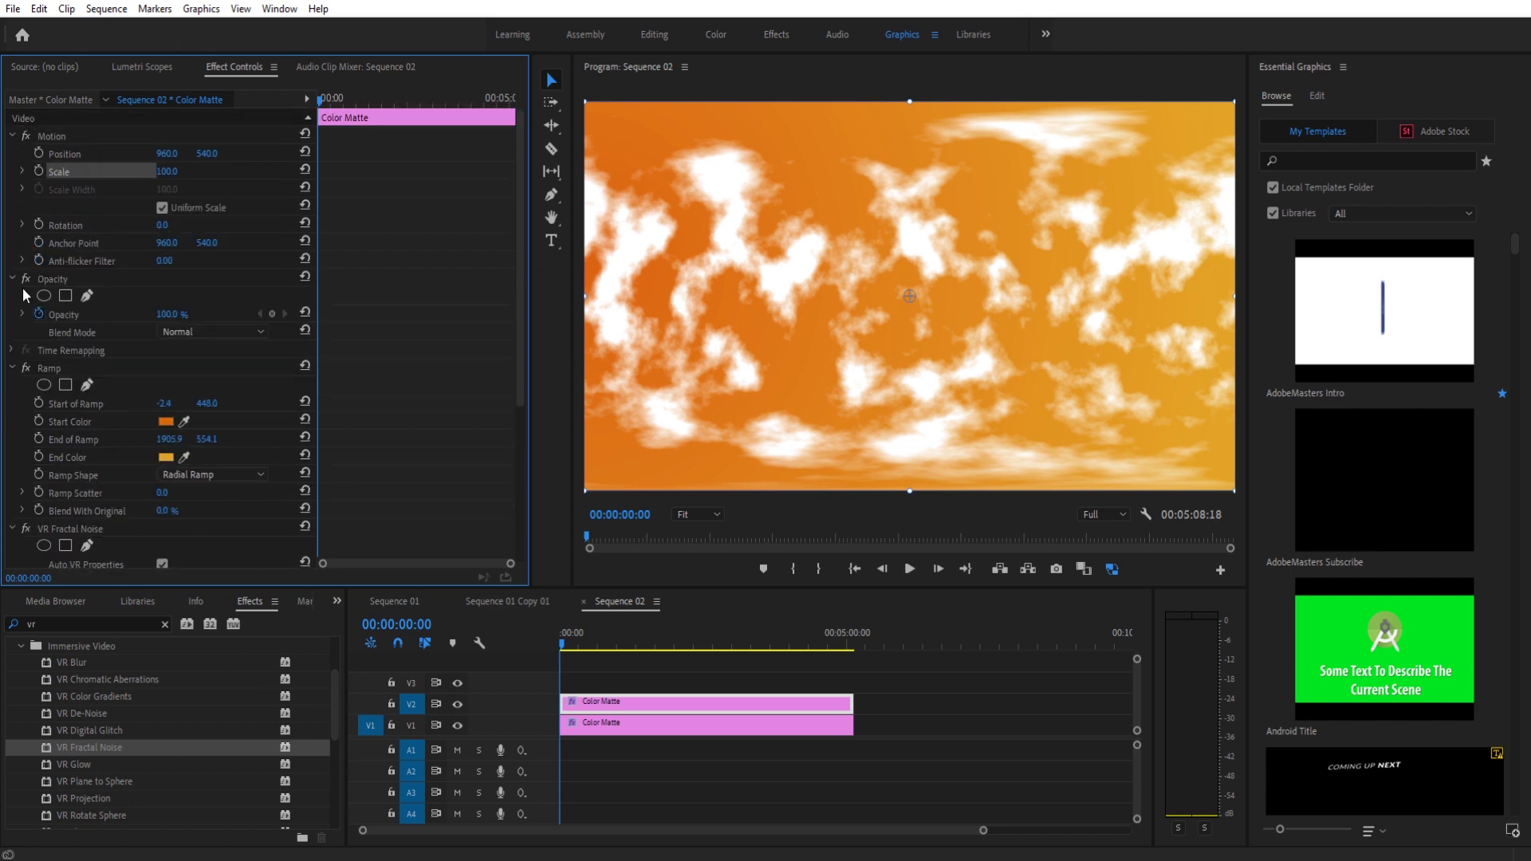
click(162, 208)
drag(170, 189, 718, 189)
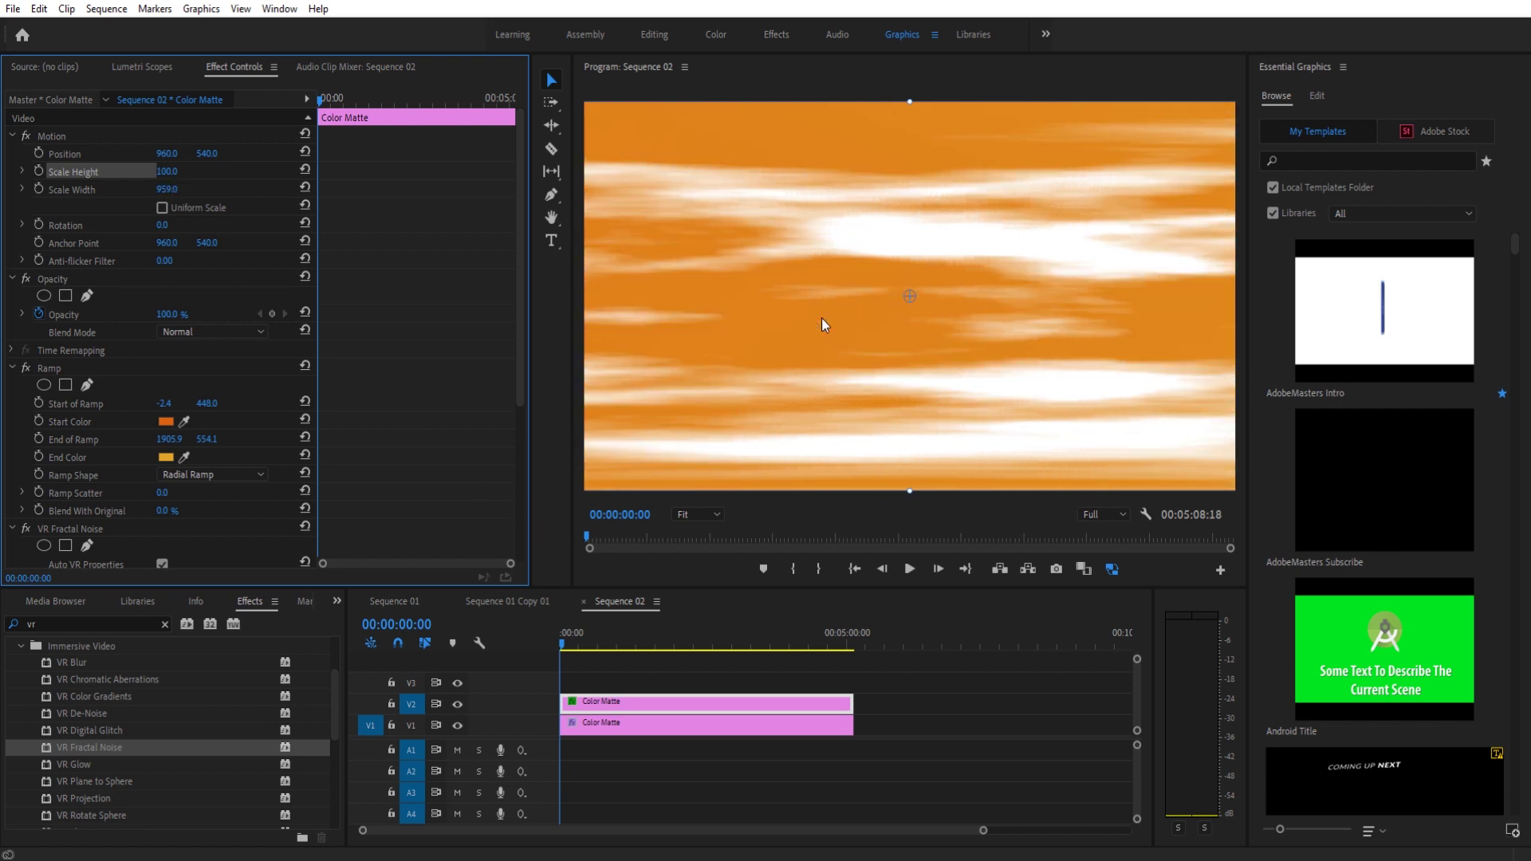
scroll(260, 533, down, 5)
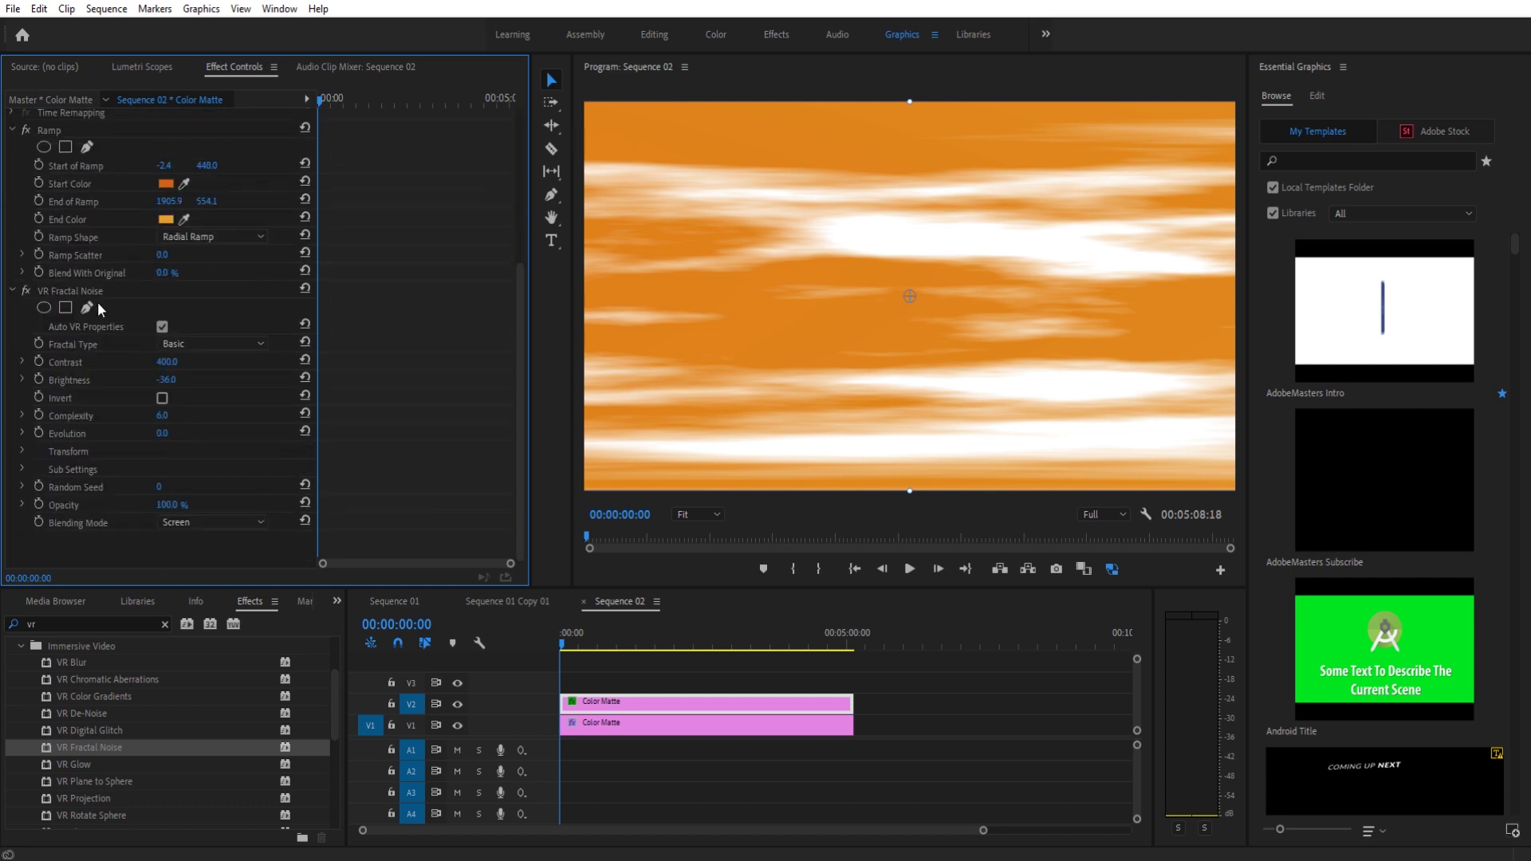
Step: Expand the noise Transform and Sub Settings and tilt the noise to 91°
click(97, 290)
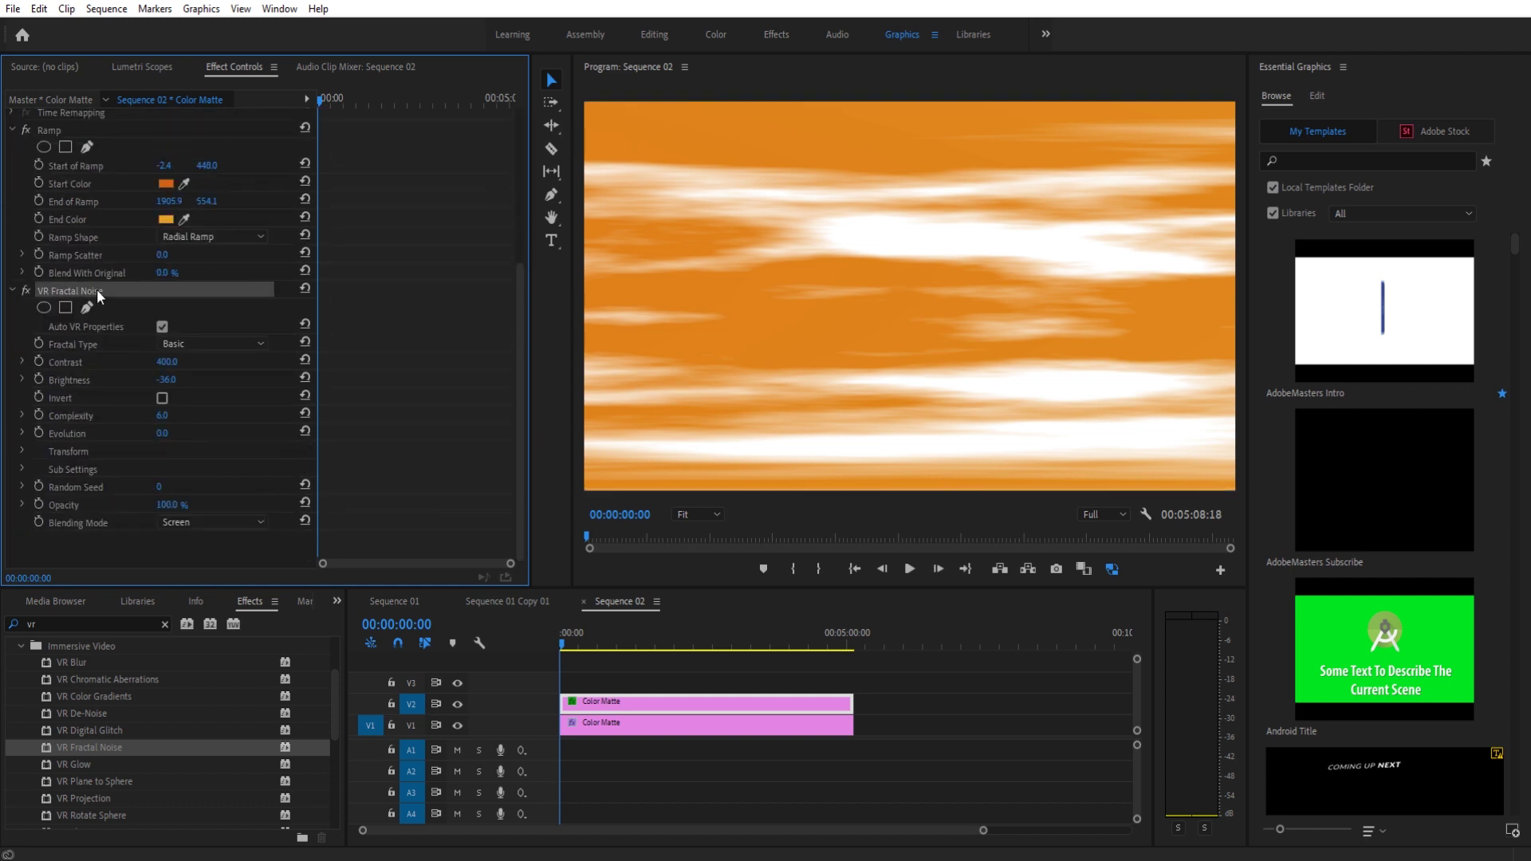
click(22, 450)
scroll(42, 478, down, 1)
click(35, 490)
scroll(298, 394, down, 1)
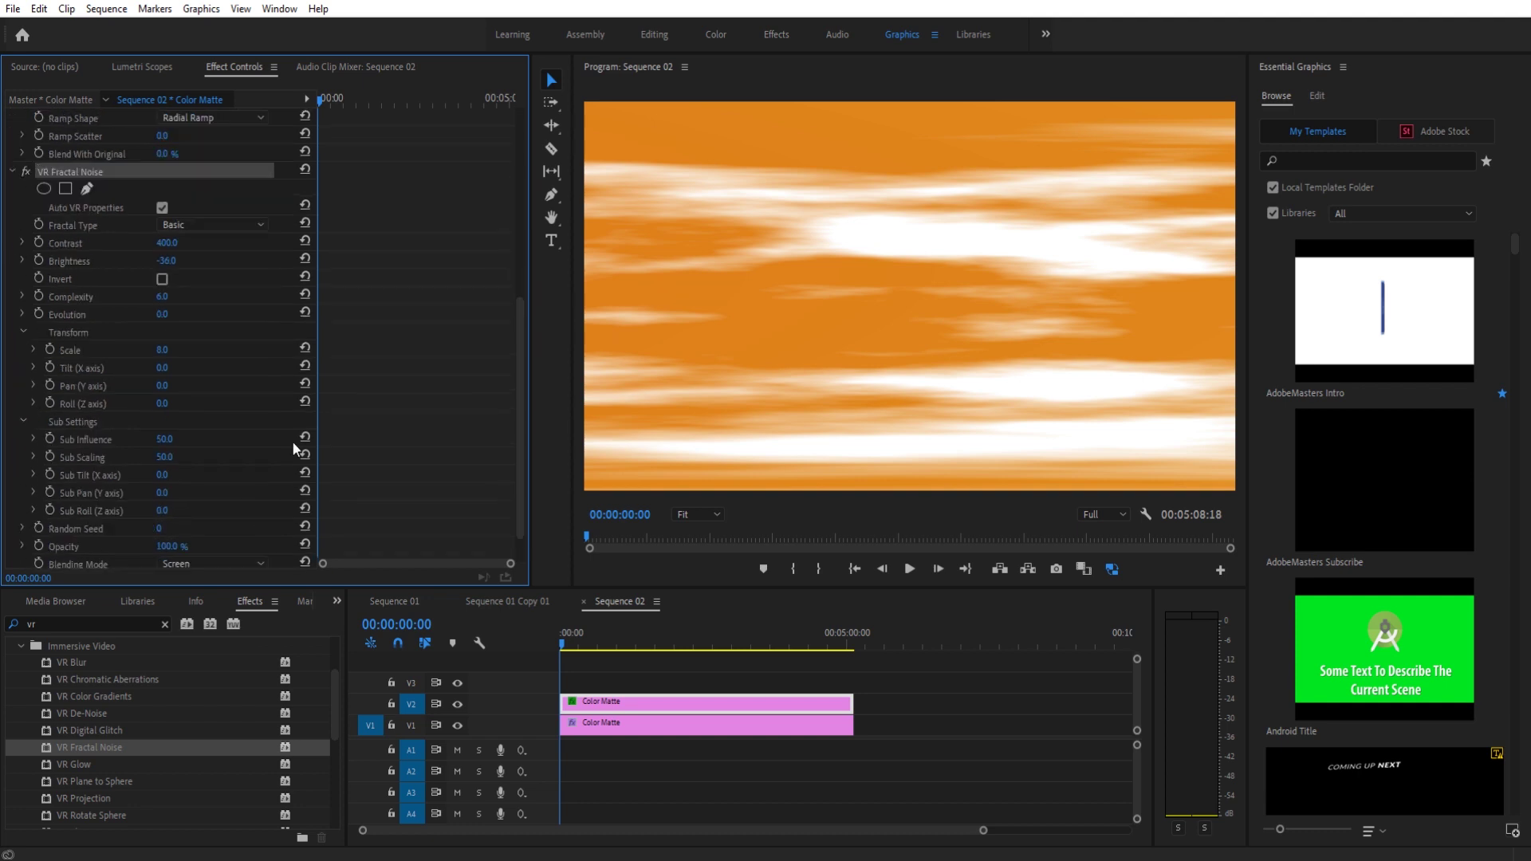
click(179, 369)
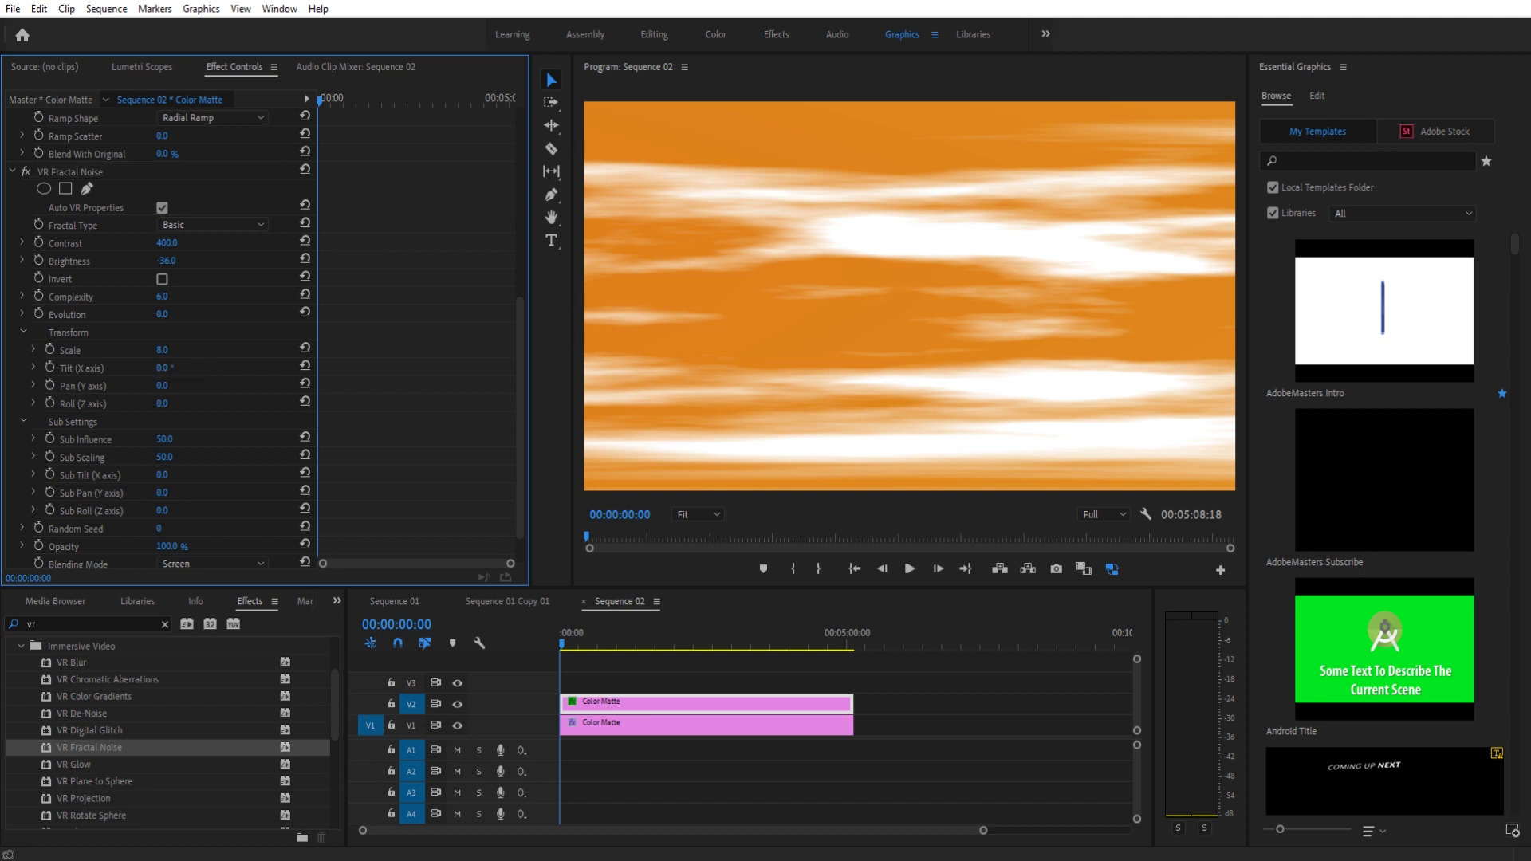
drag(168, 367, 712, 227)
drag(166, 367, 723, 368)
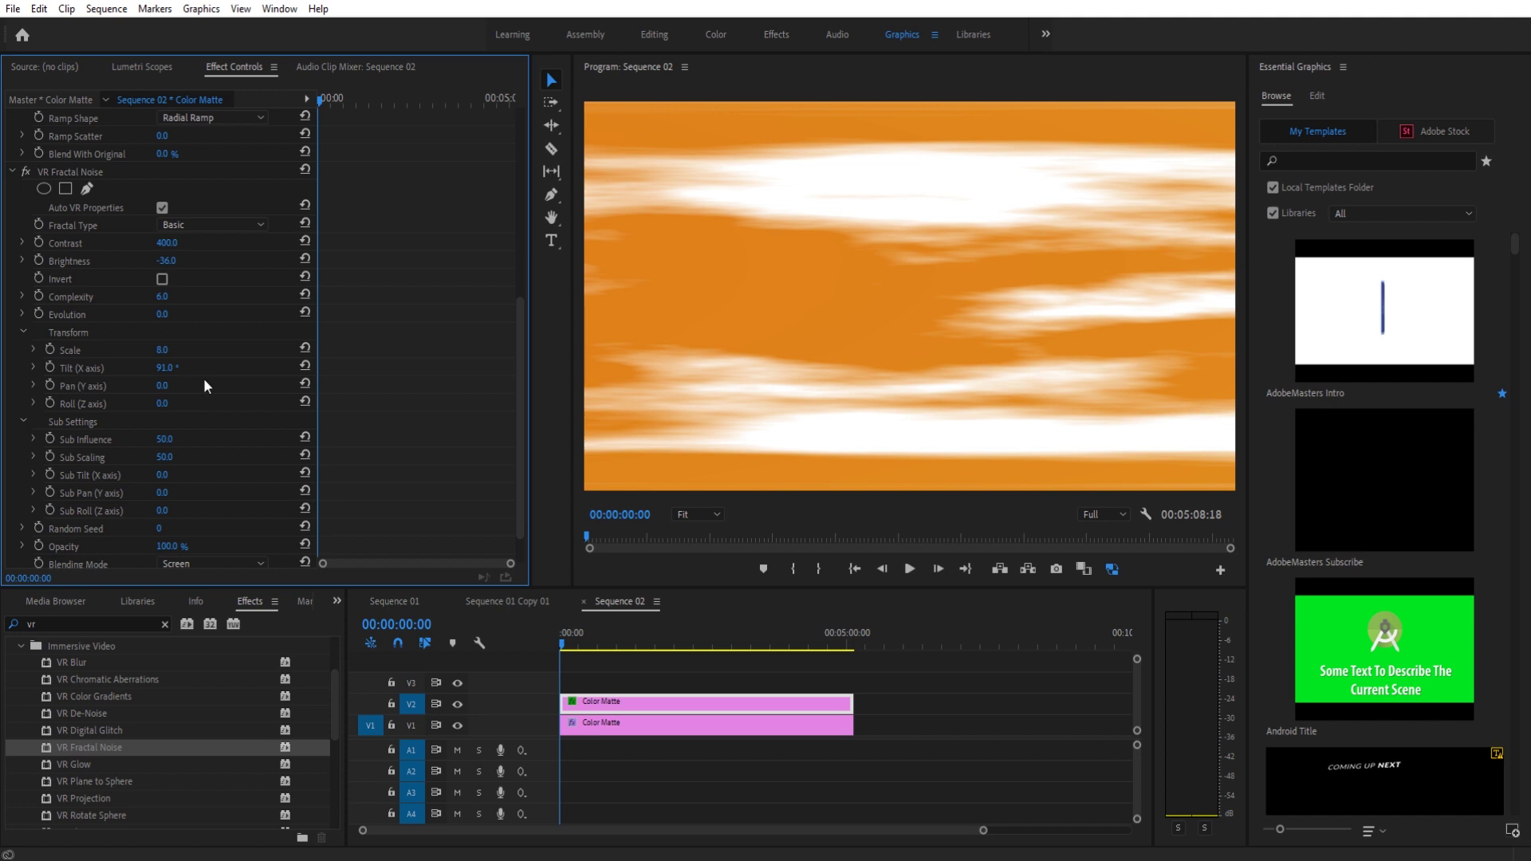
Step: Set Sub Influence to 65 and keyframe Sub Tilt at -15°, undoing a trial Pan change
scroll(205, 390, down, 2)
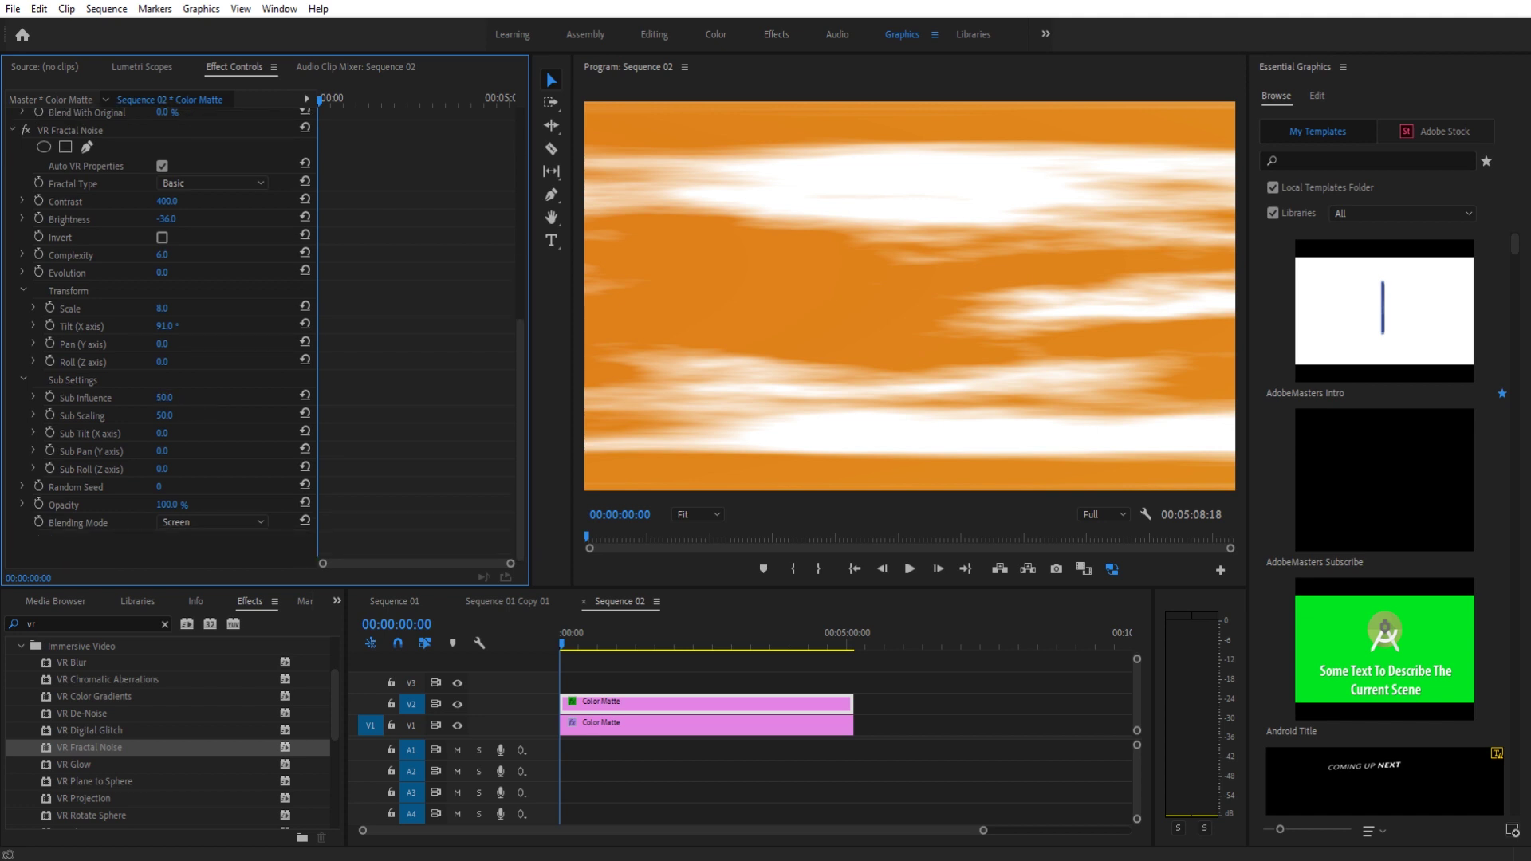
drag(164, 397, 152, 433)
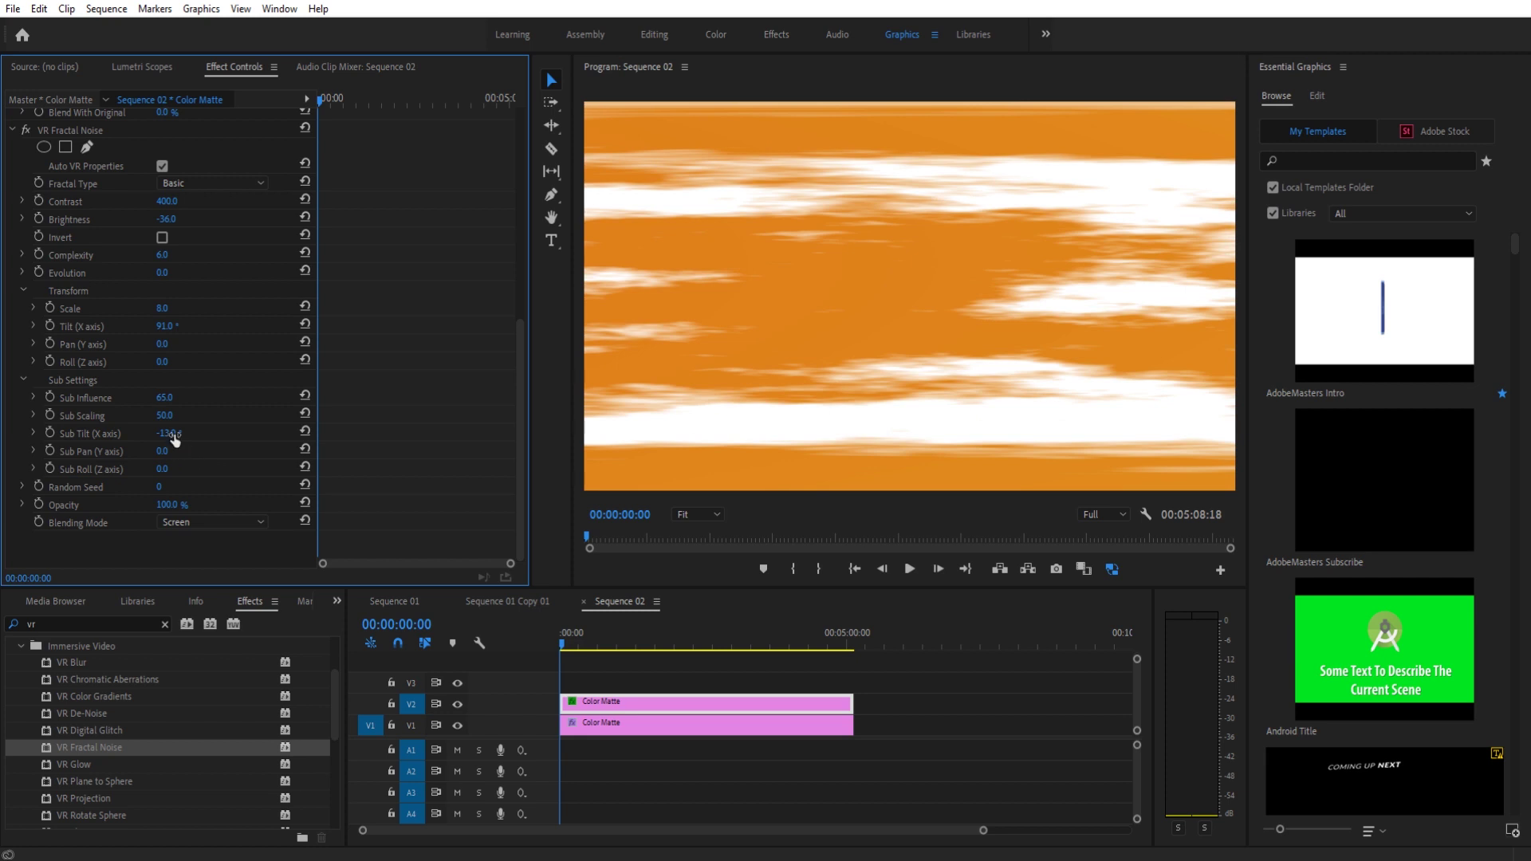
click(50, 432)
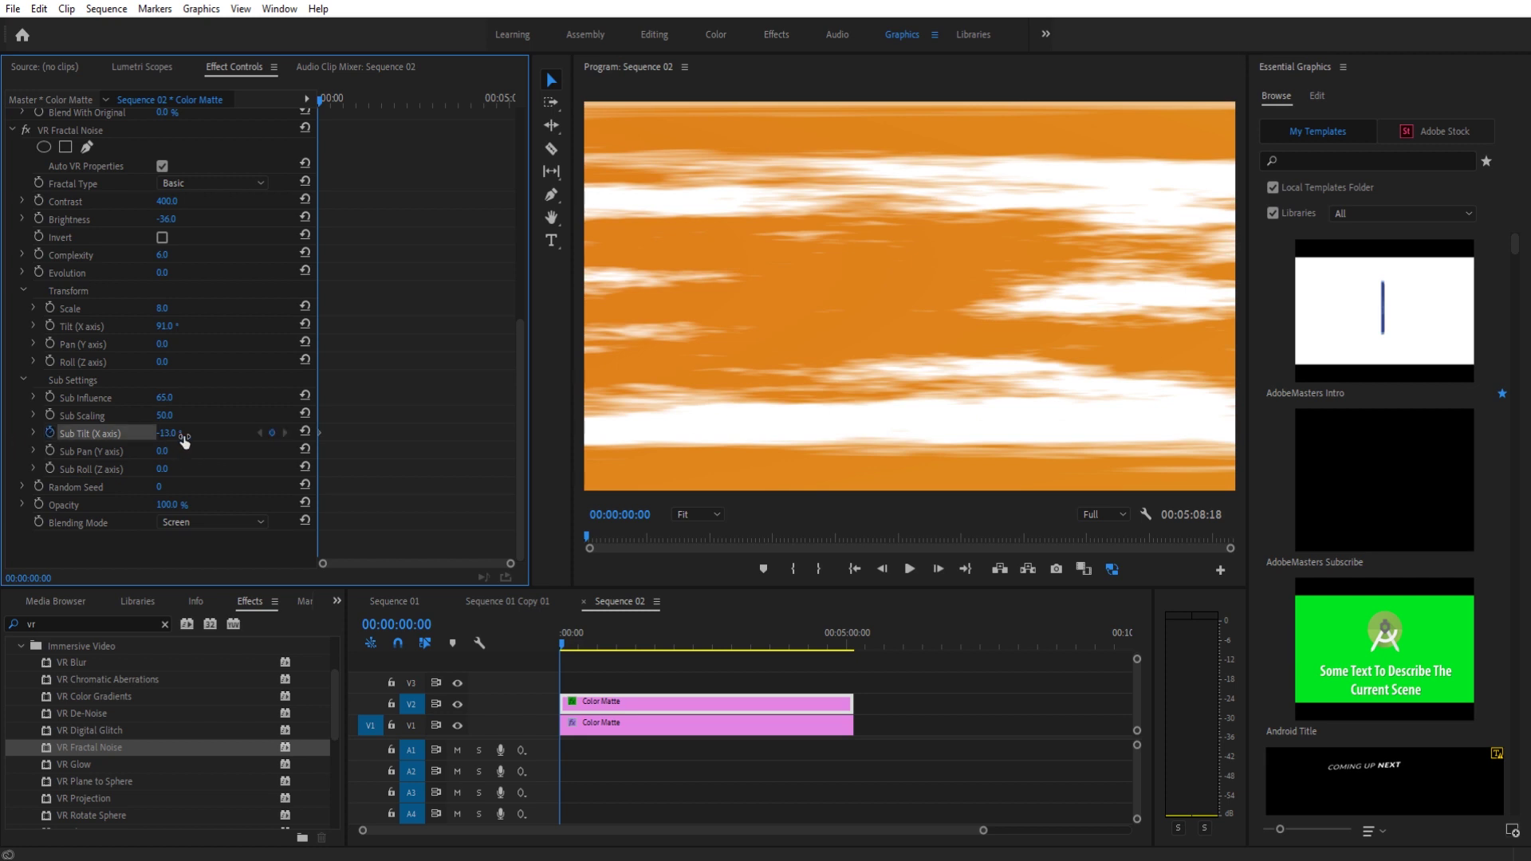
mouse_move(179, 433)
mouse_down()
mouse_move(225, 433)
mouse_move(178, 433)
mouse_up()
drag(164, 344, 479, 367)
key(ctrl+z)
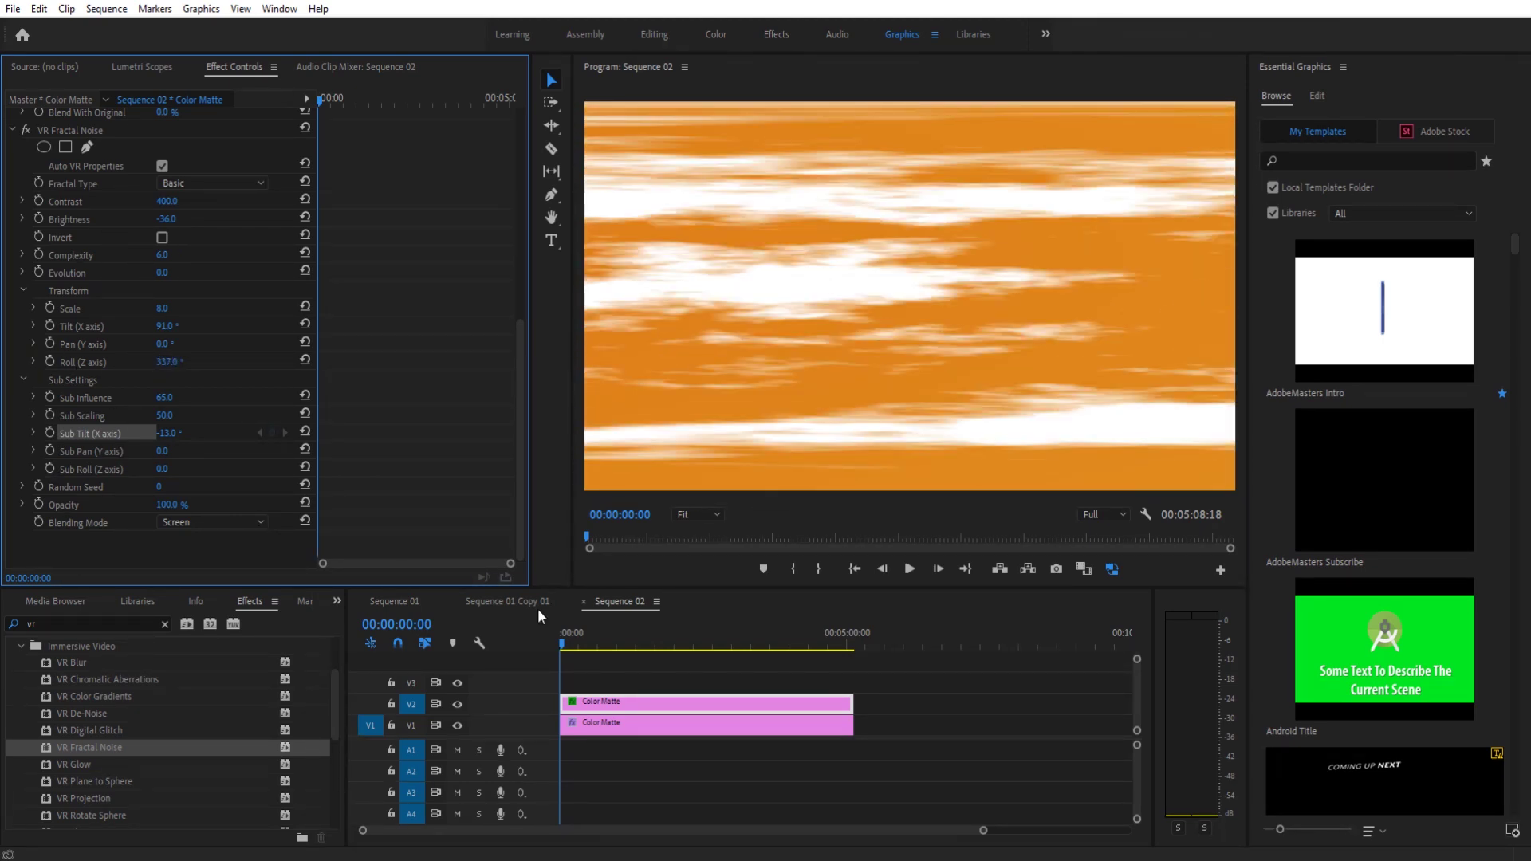
Step: Enable Roll keyframing with a 0° keyframe at the sequence start
click(614, 625)
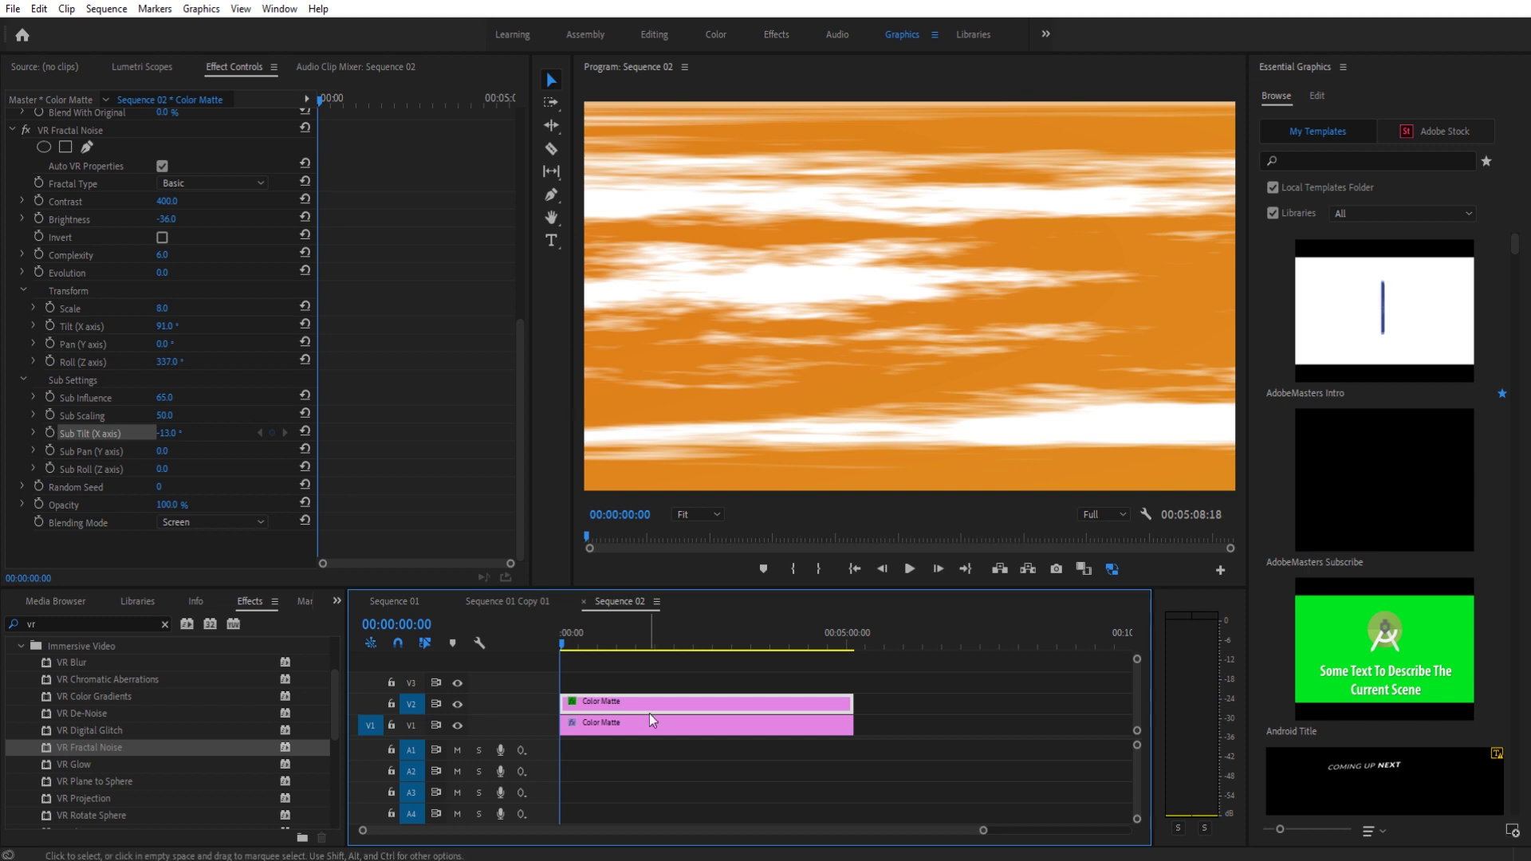
click(50, 361)
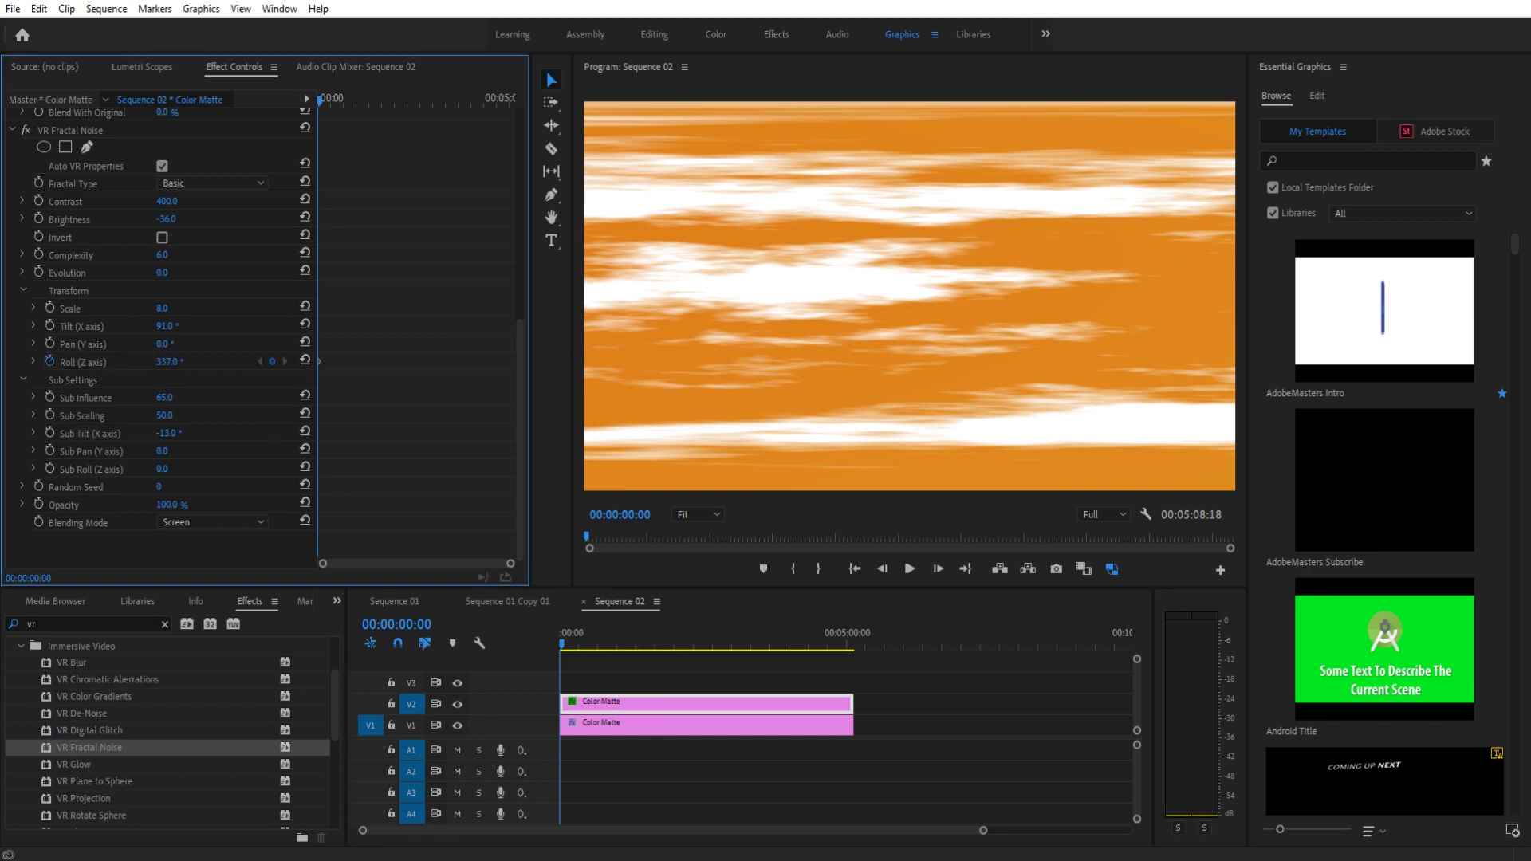
click(188, 362)
text(0)
key(Return)
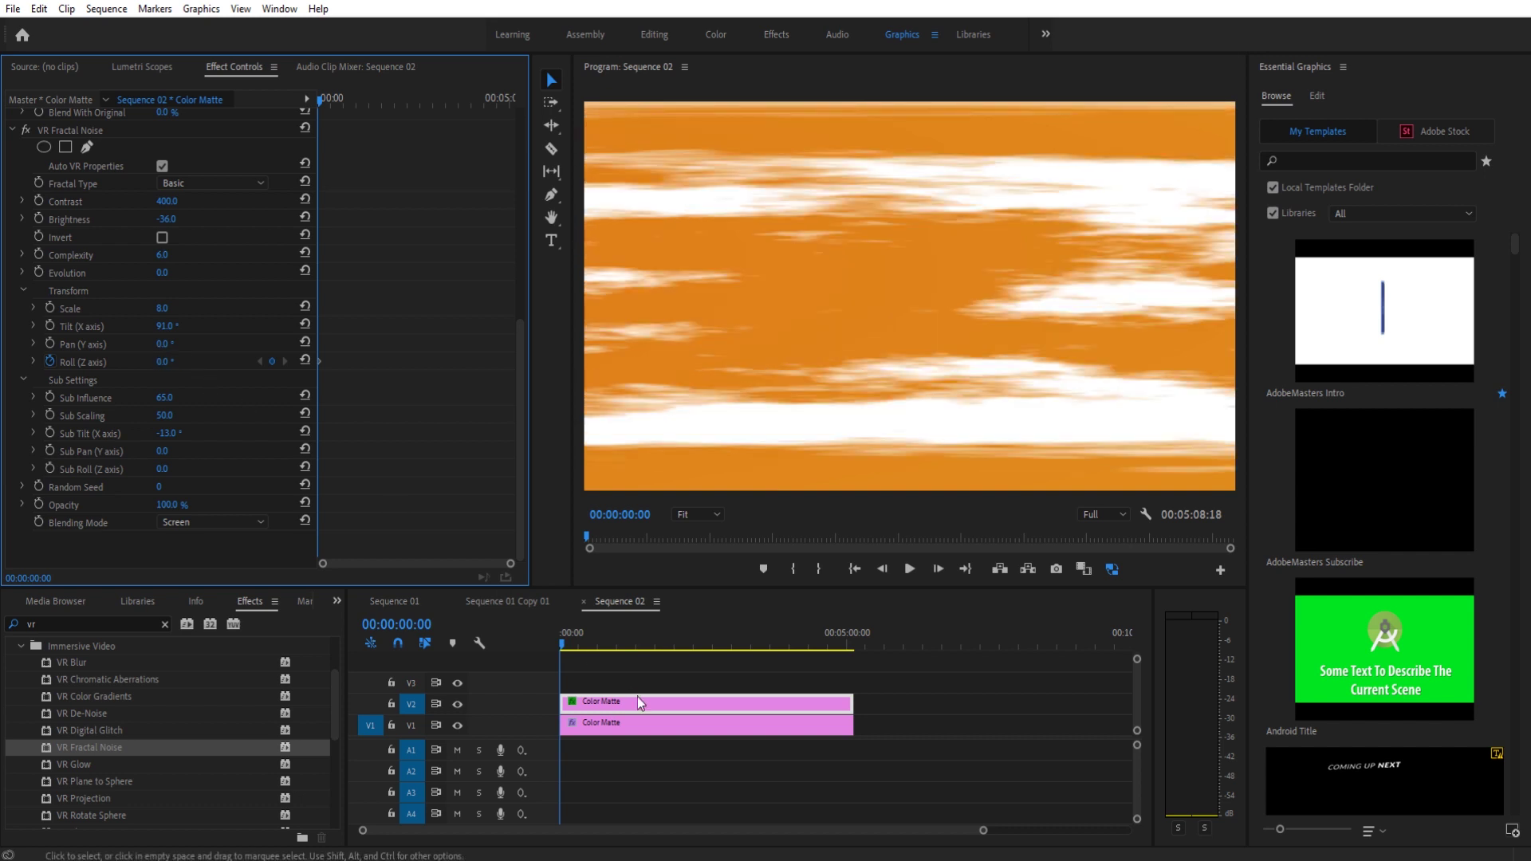
Step: Spin Roll through several turns at about 25 seconds and preview it from the start
drag(580, 634, 616, 648)
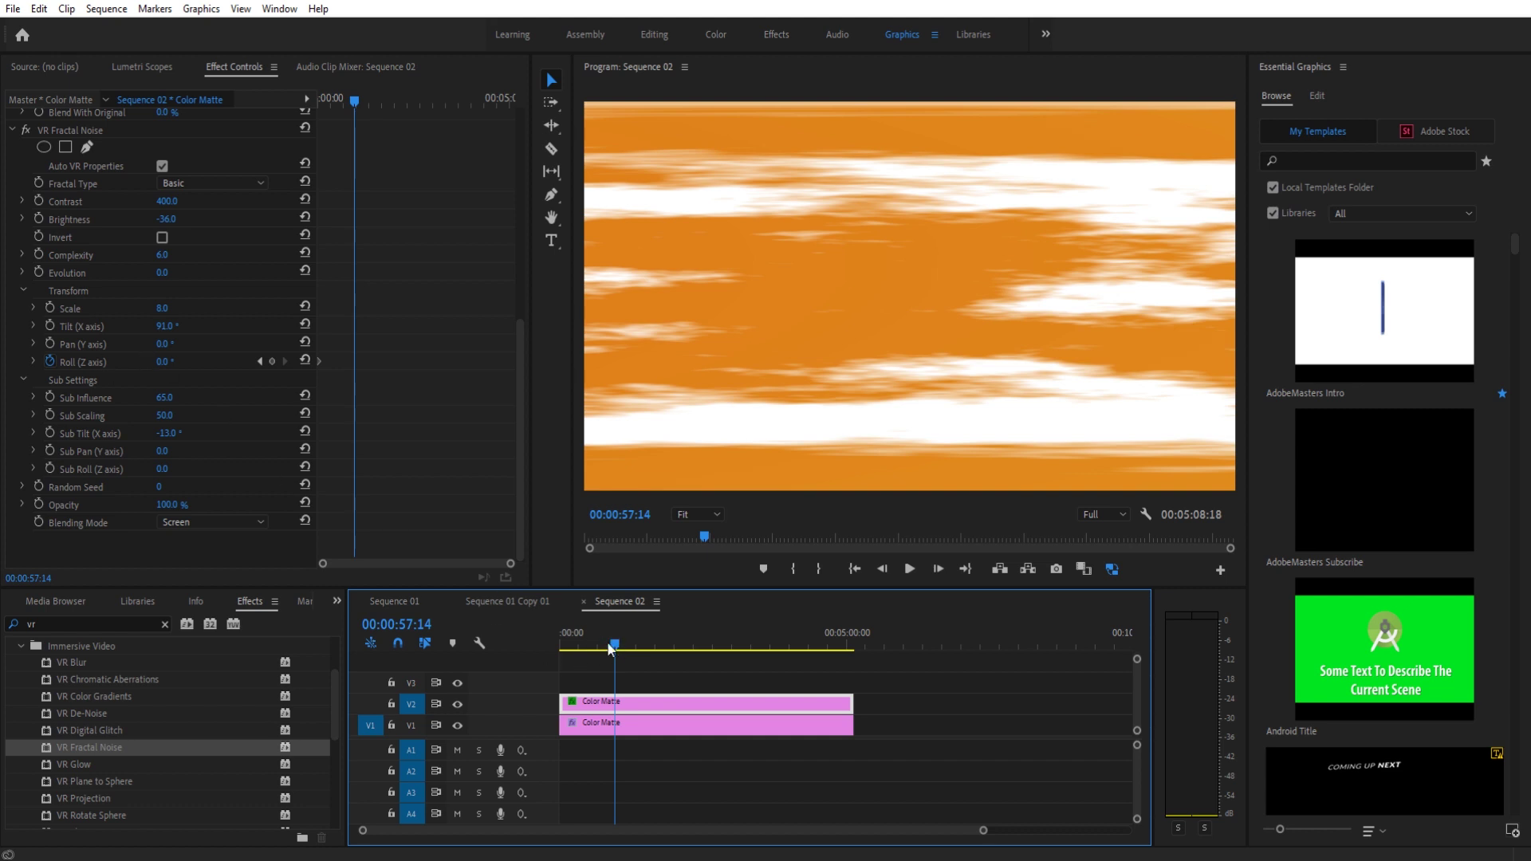
mouse_move(612, 645)
mouse_down()
mouse_move(569, 646)
mouse_move(588, 646)
mouse_up()
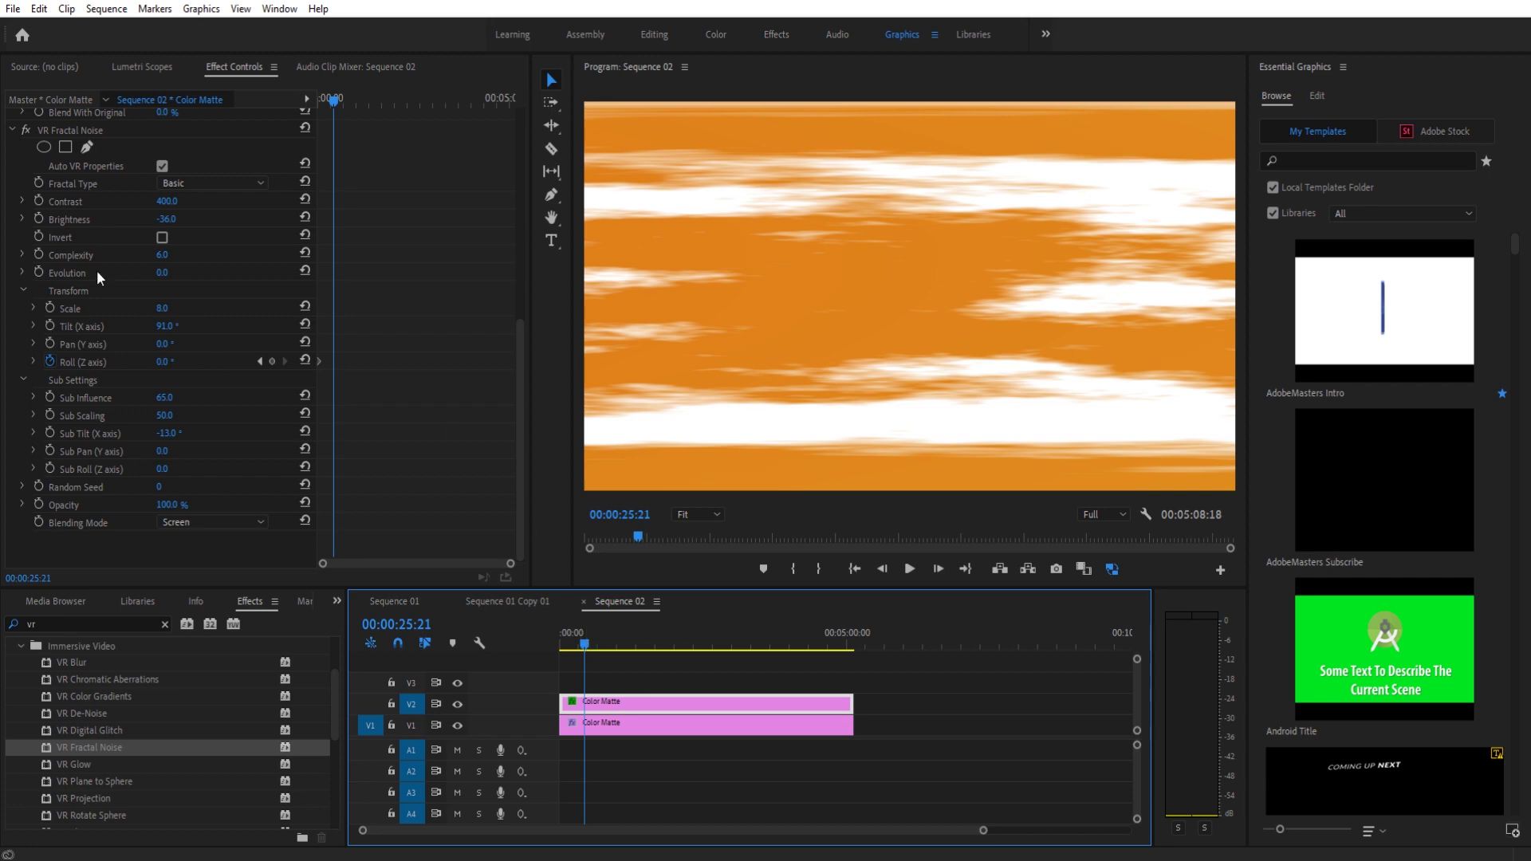
drag(168, 366, 413, 505)
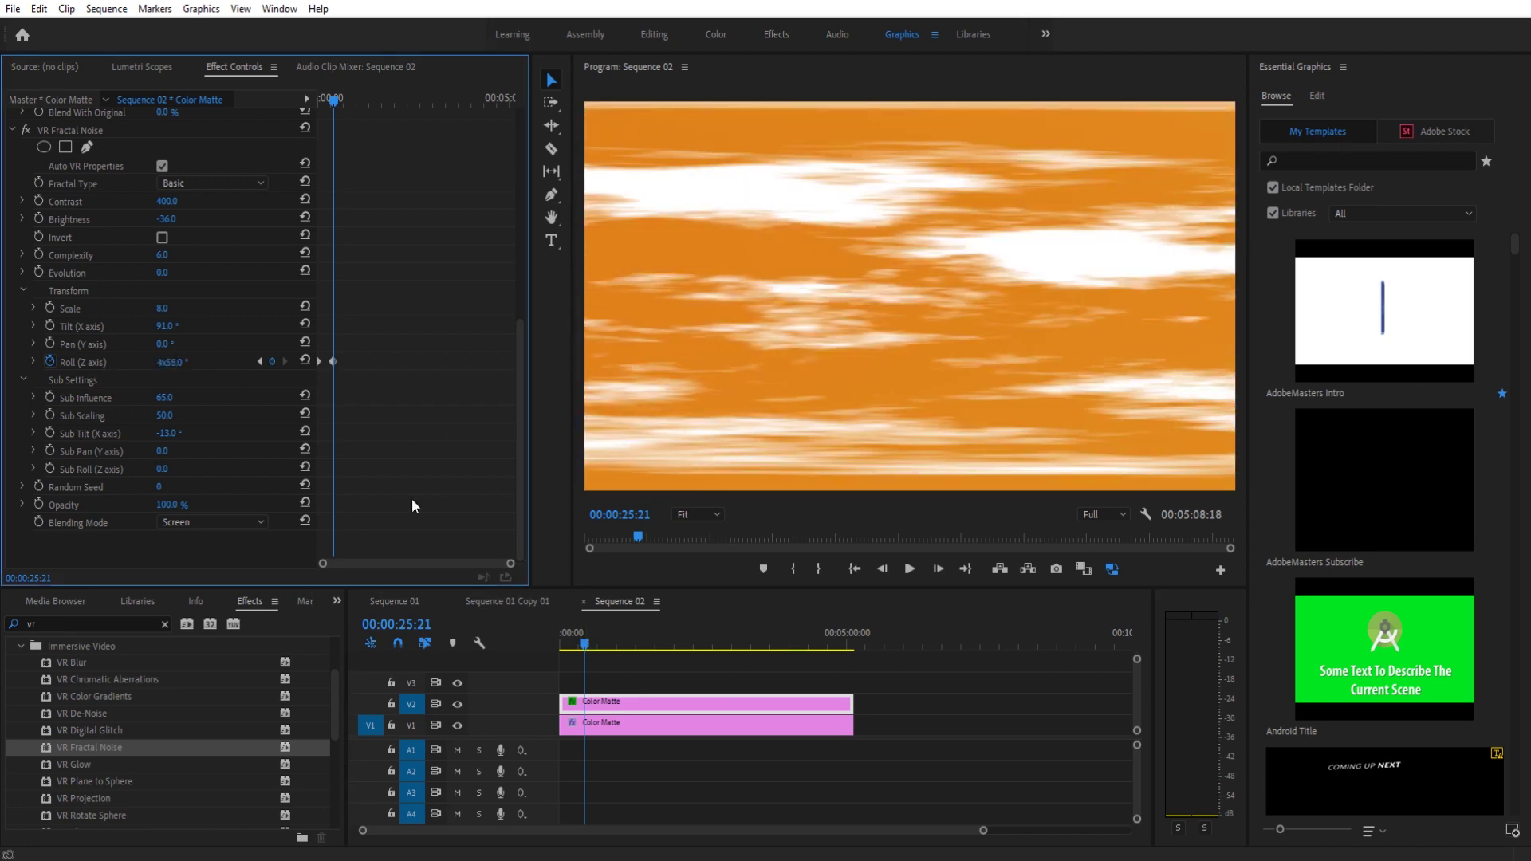
click(604, 666)
key(Home)
key(space)
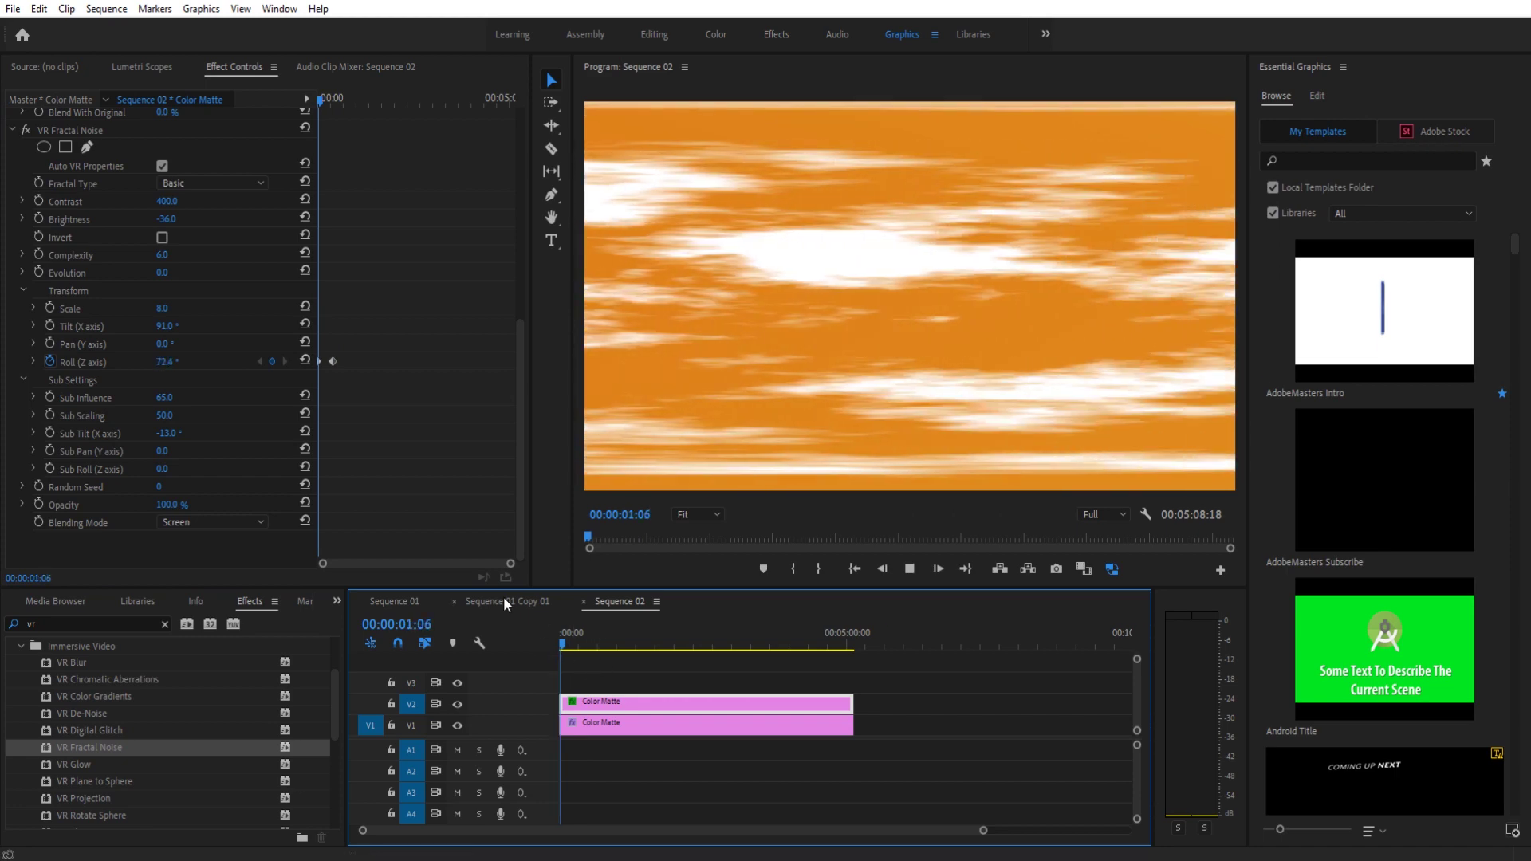
key(space)
click(285, 362)
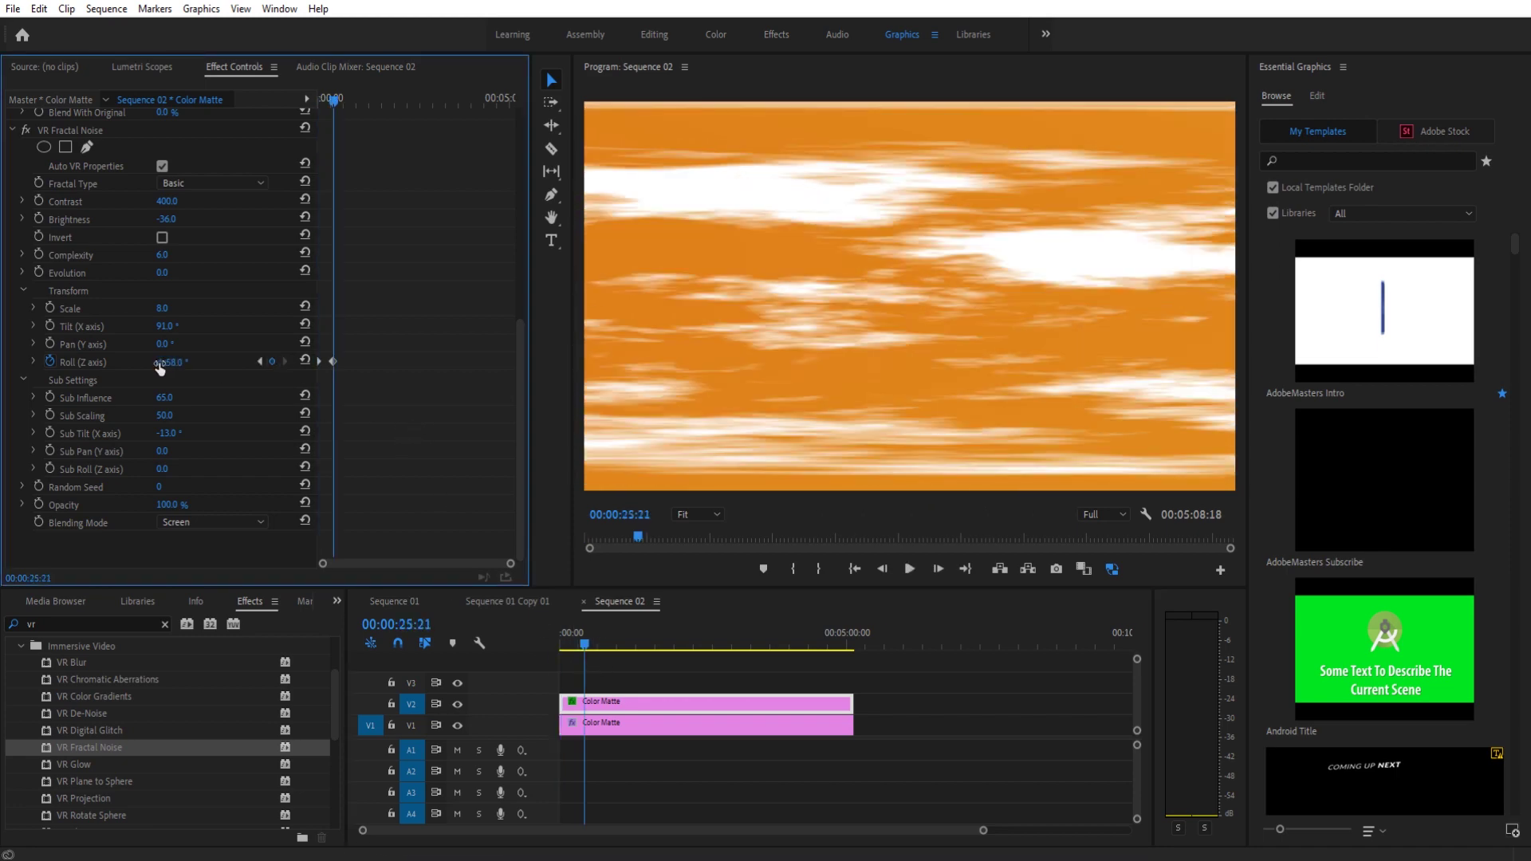
Step: Replay the rotating streak animation from the sequence start to review it
click(623, 654)
key(Home)
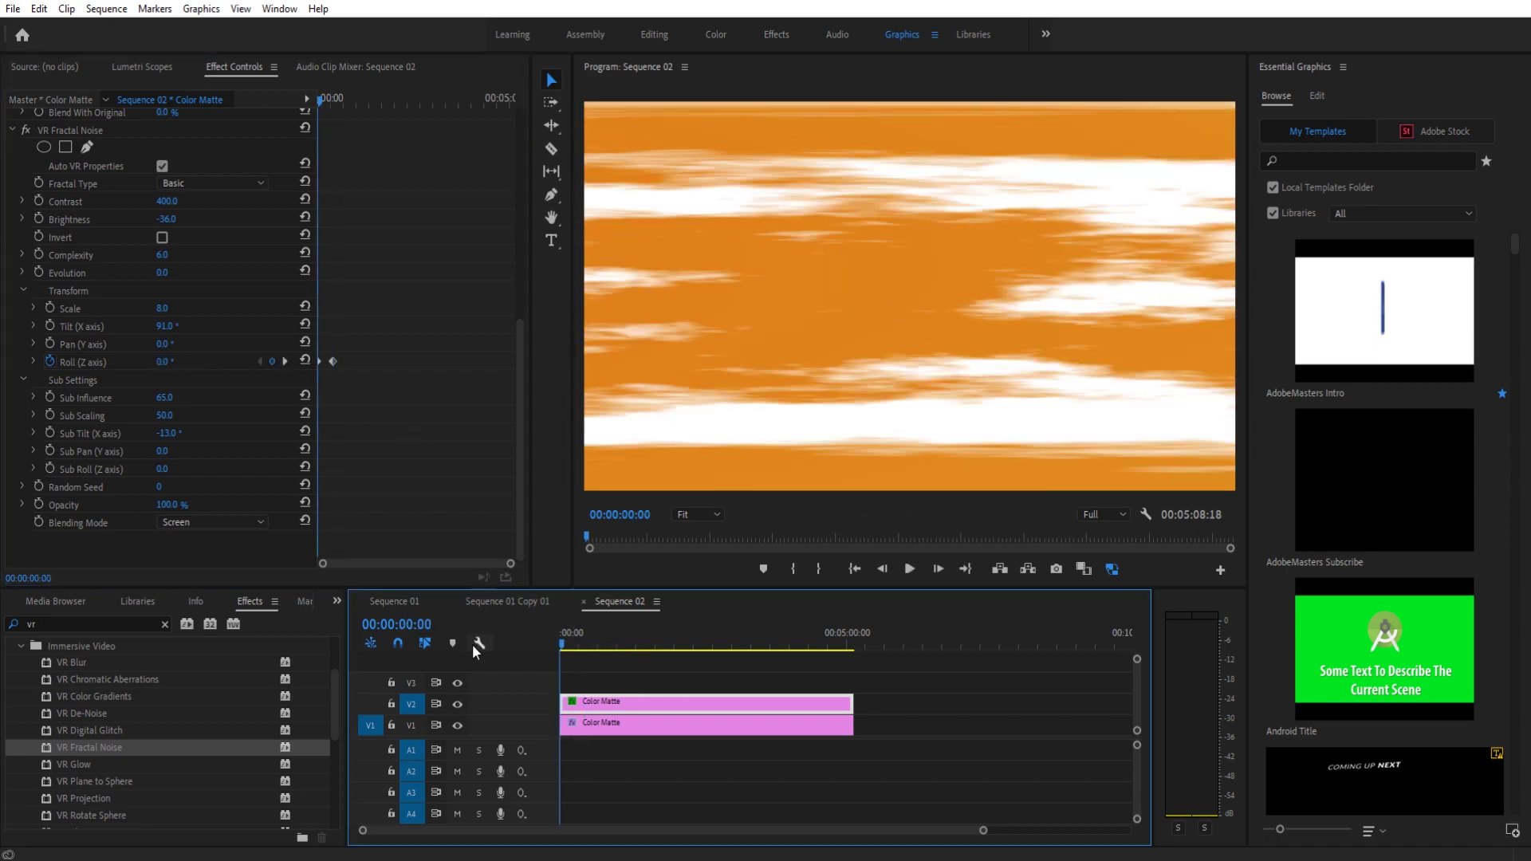
key(space)
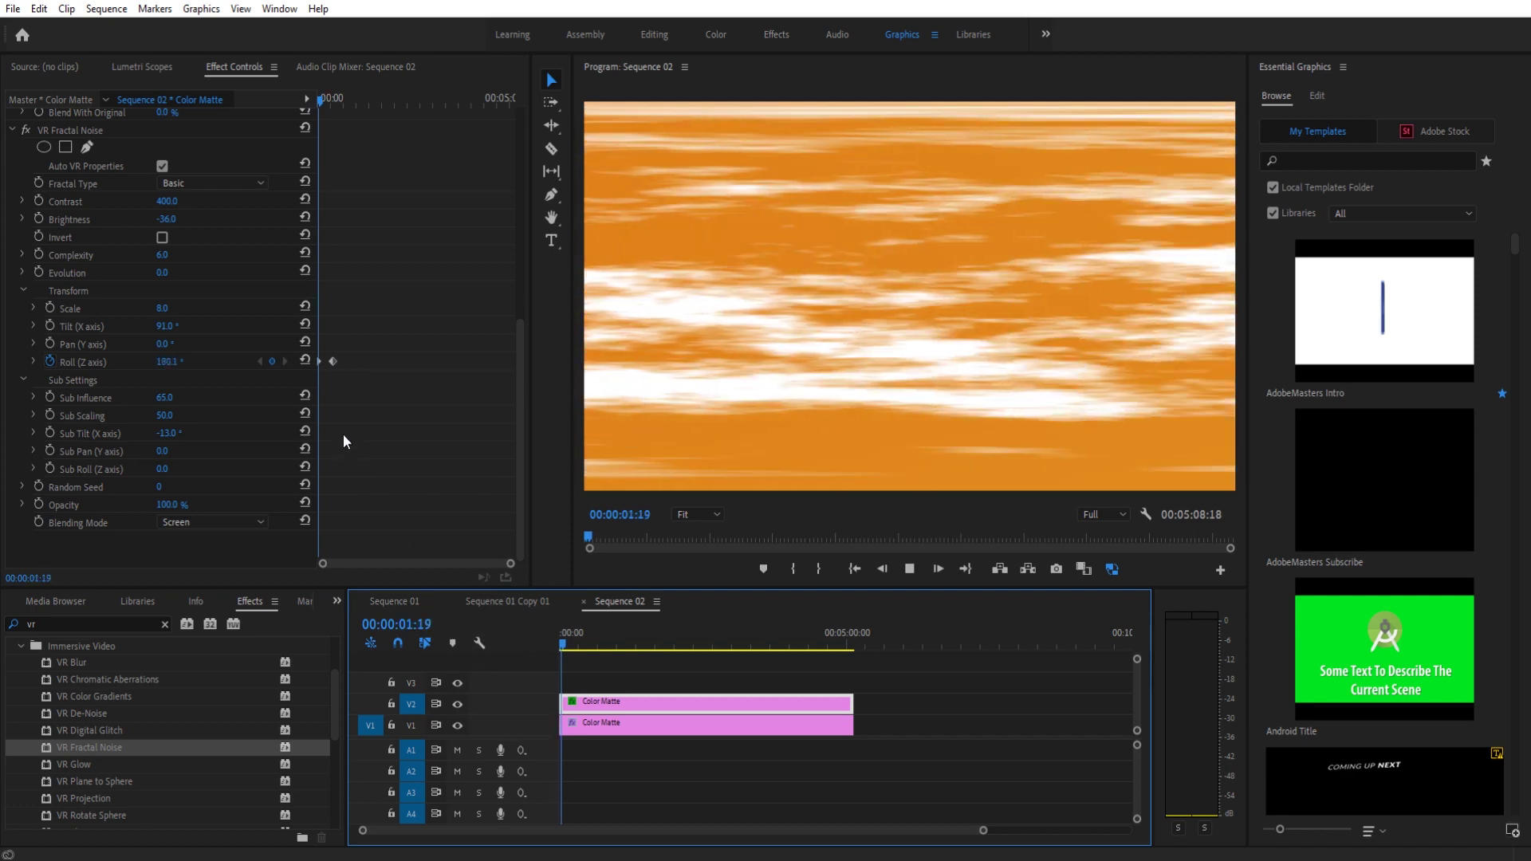
click(285, 362)
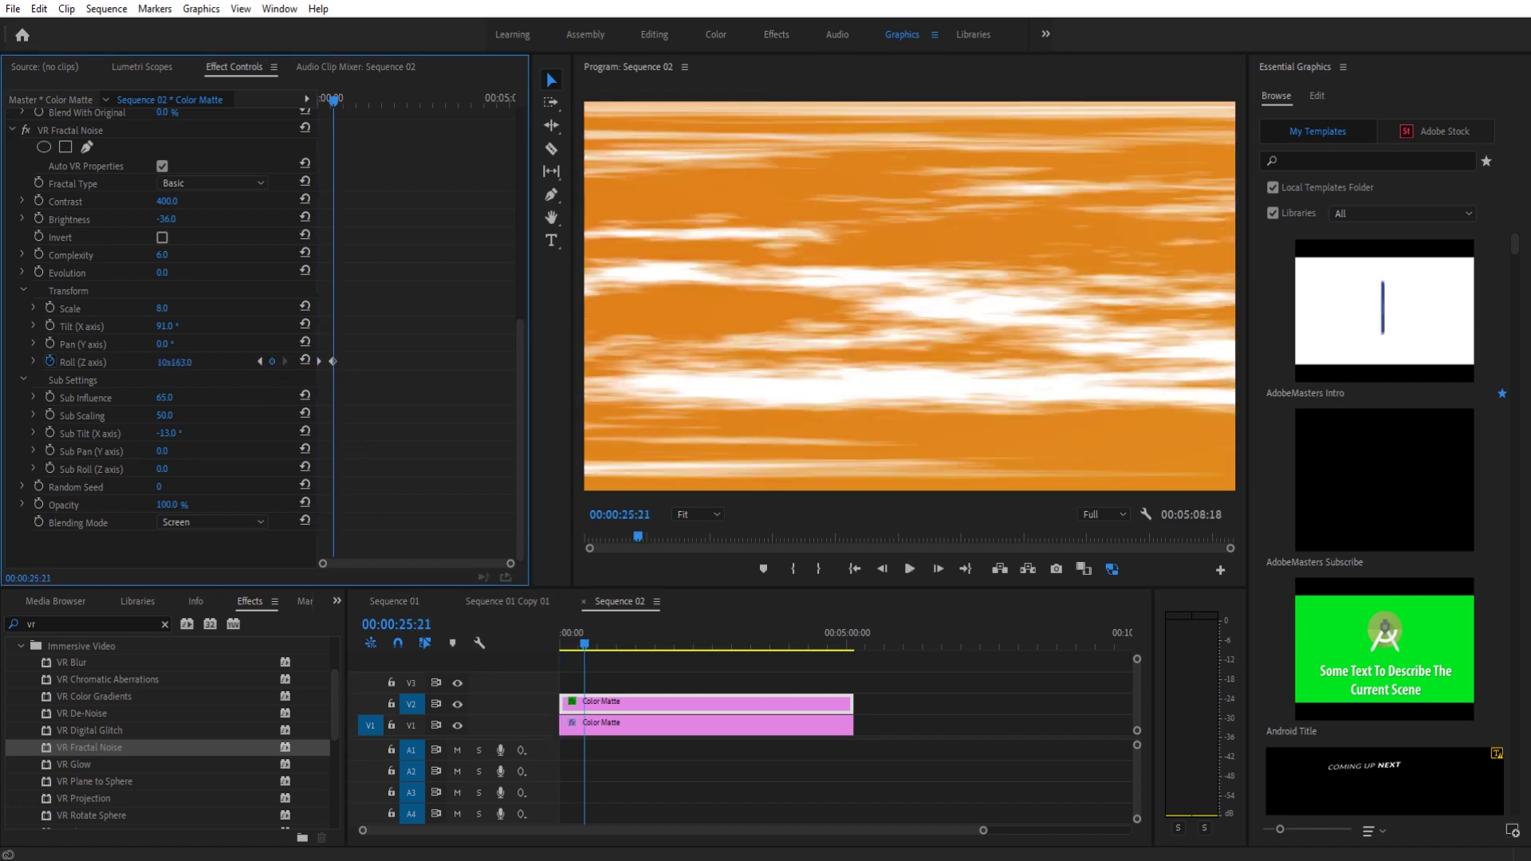
click(471, 636)
key(Home)
key(space)
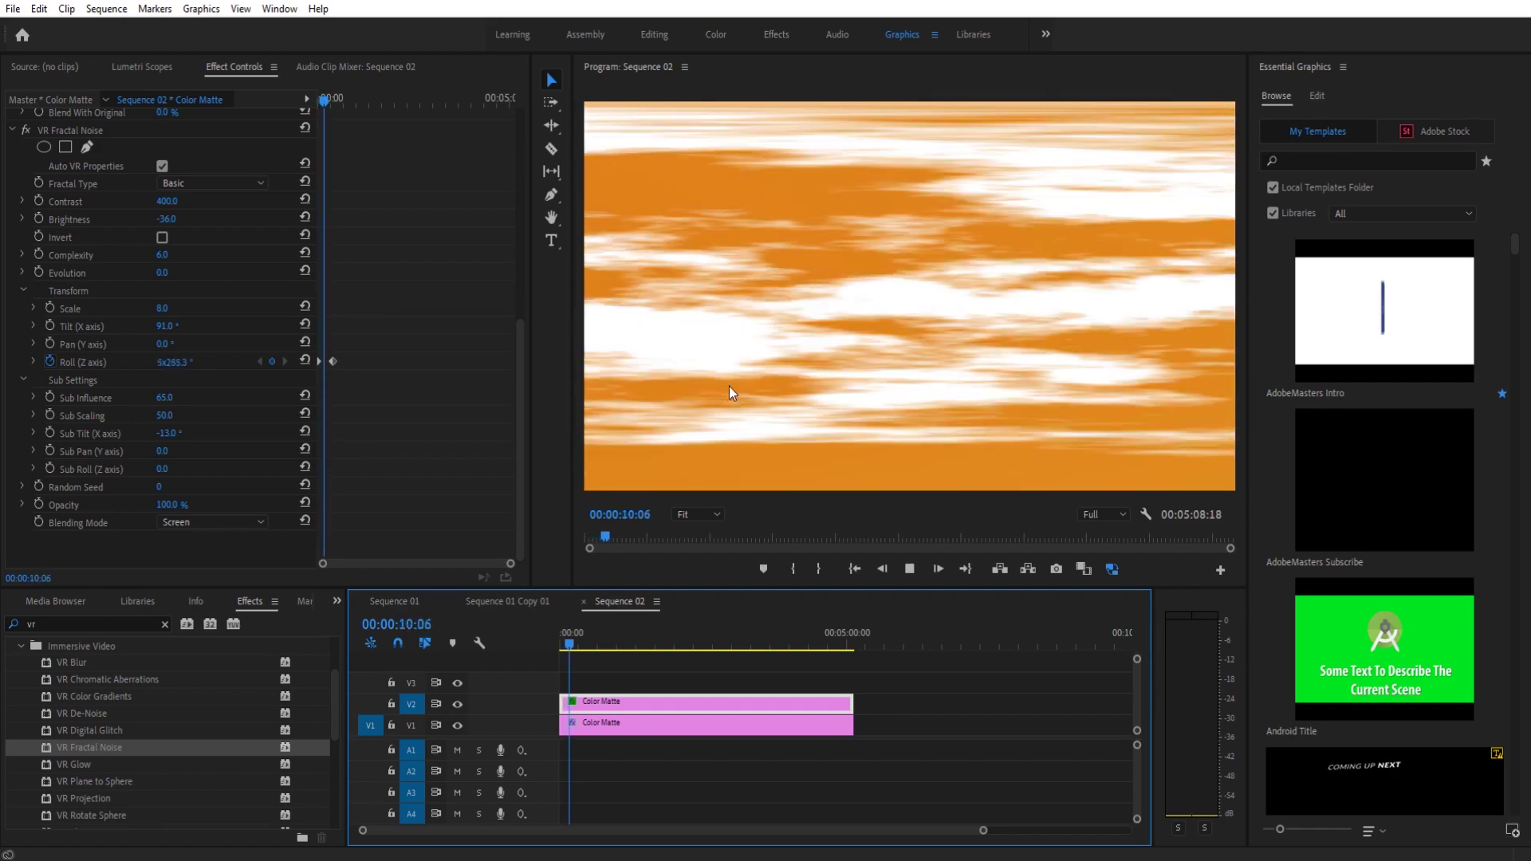
key(space)
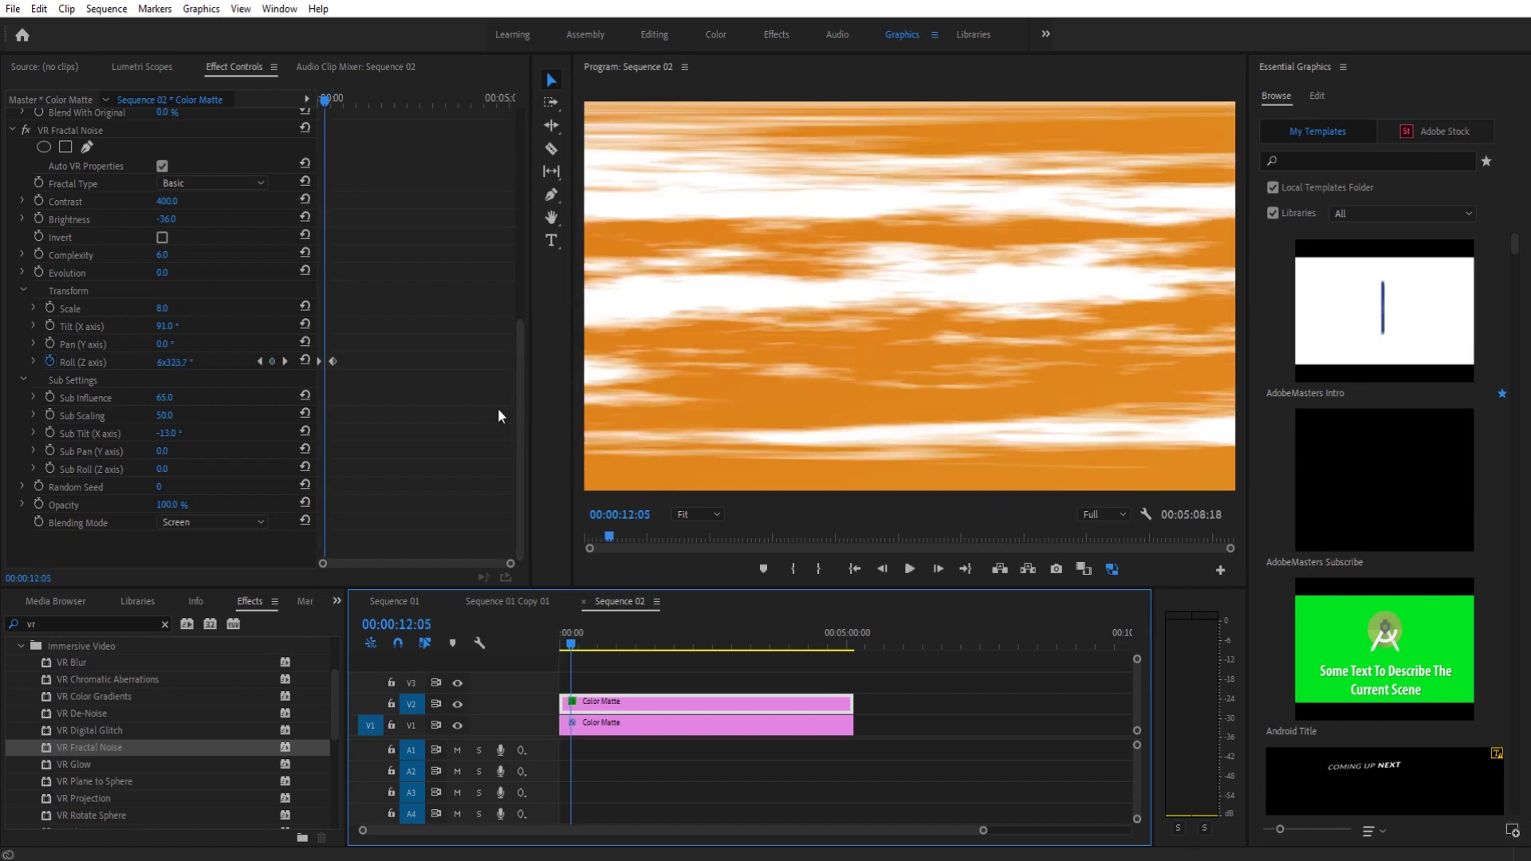
Step: Delete the Roll keyframe so Roll holds at 337°, and start Sub Tilt keyframing at the sequence start
drag(401, 345, 319, 366)
key(Delete)
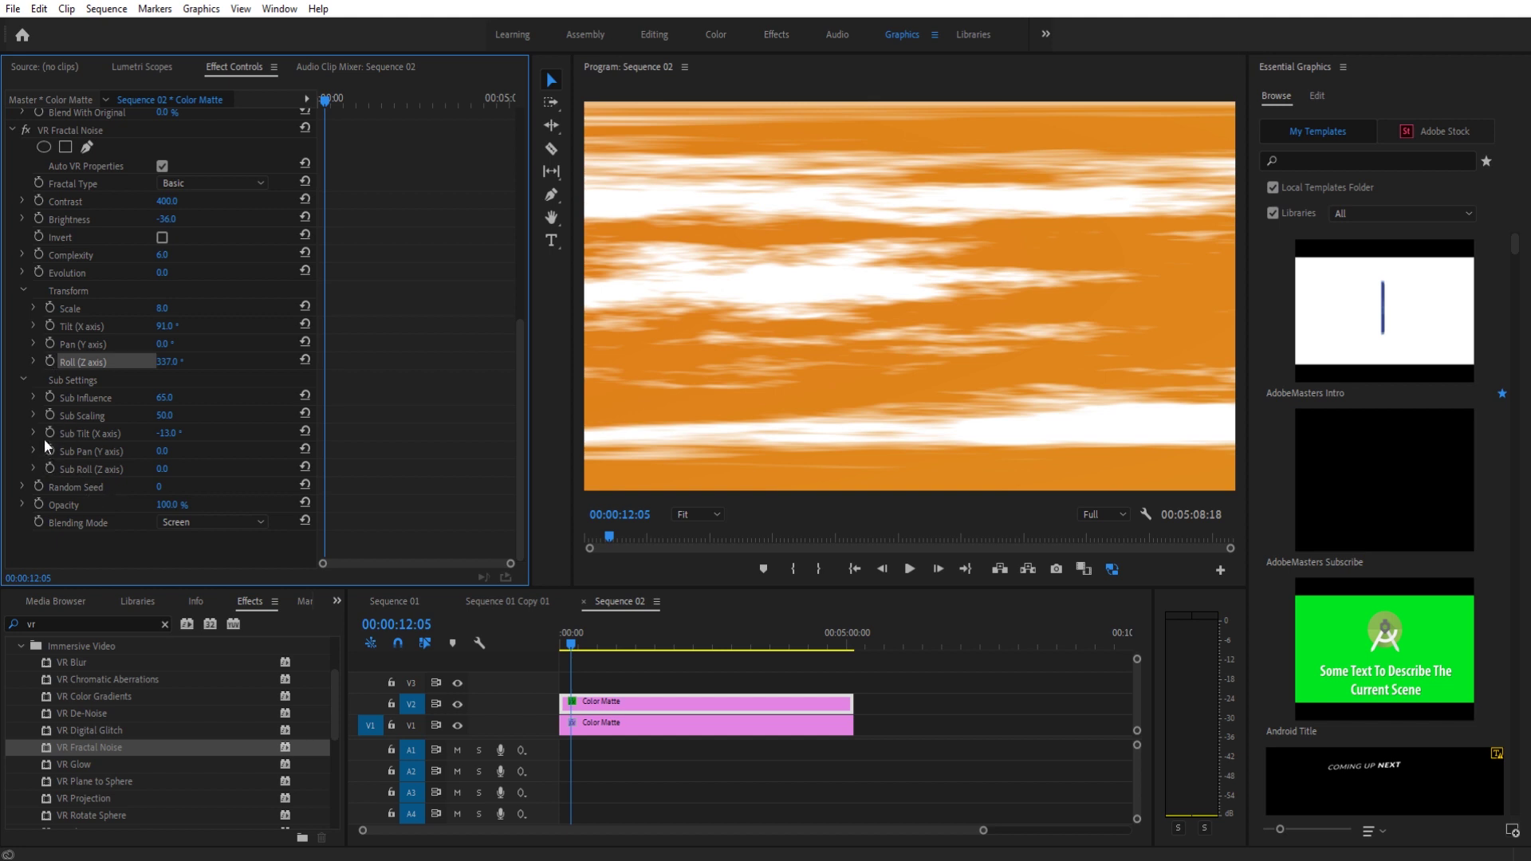
click(49, 433)
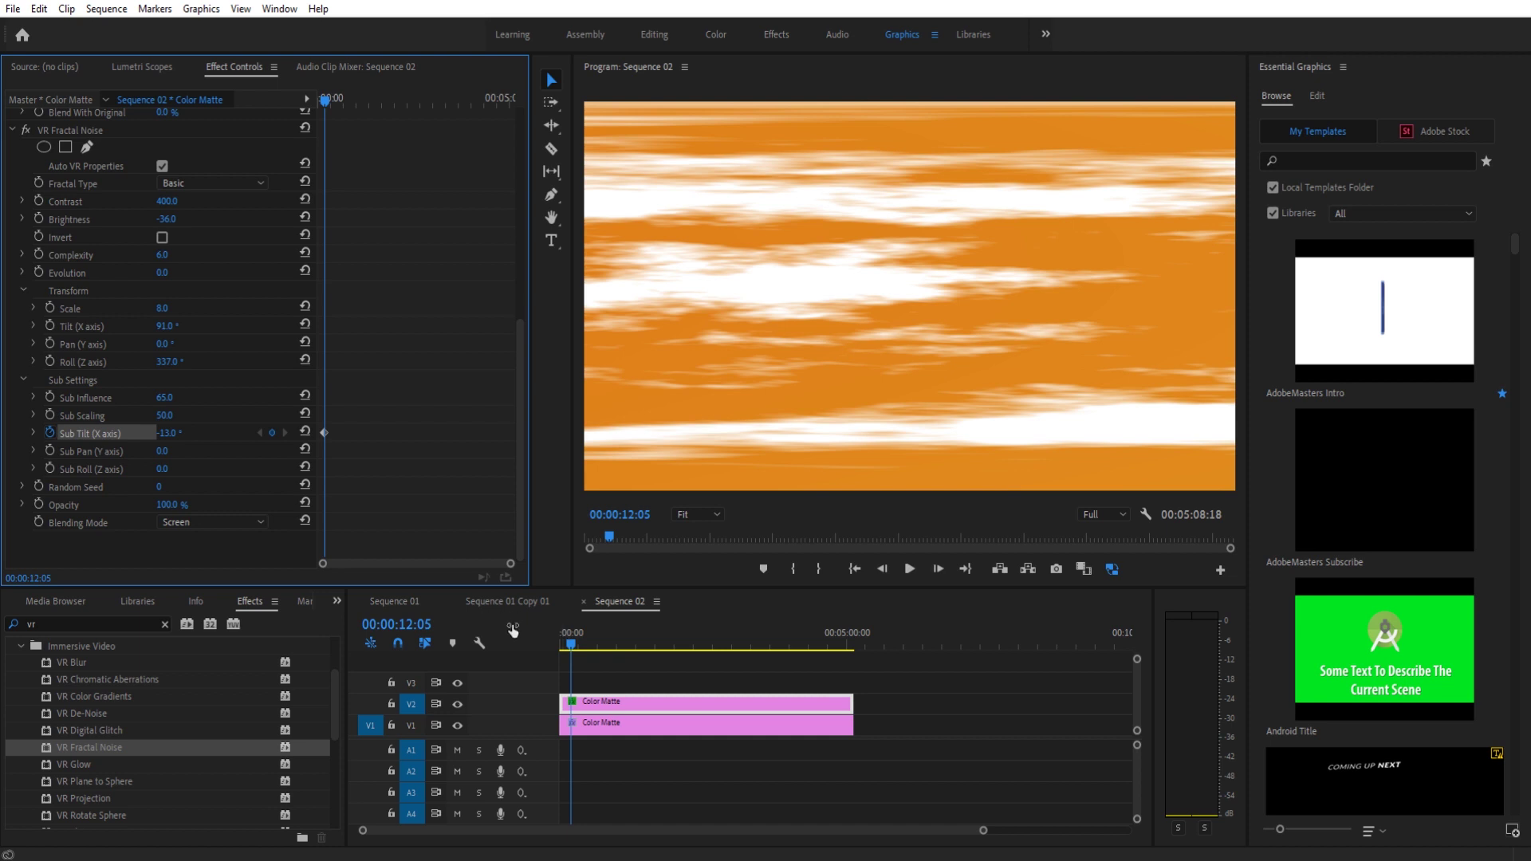
click(543, 635)
key(Home)
drag(329, 414, 318, 438)
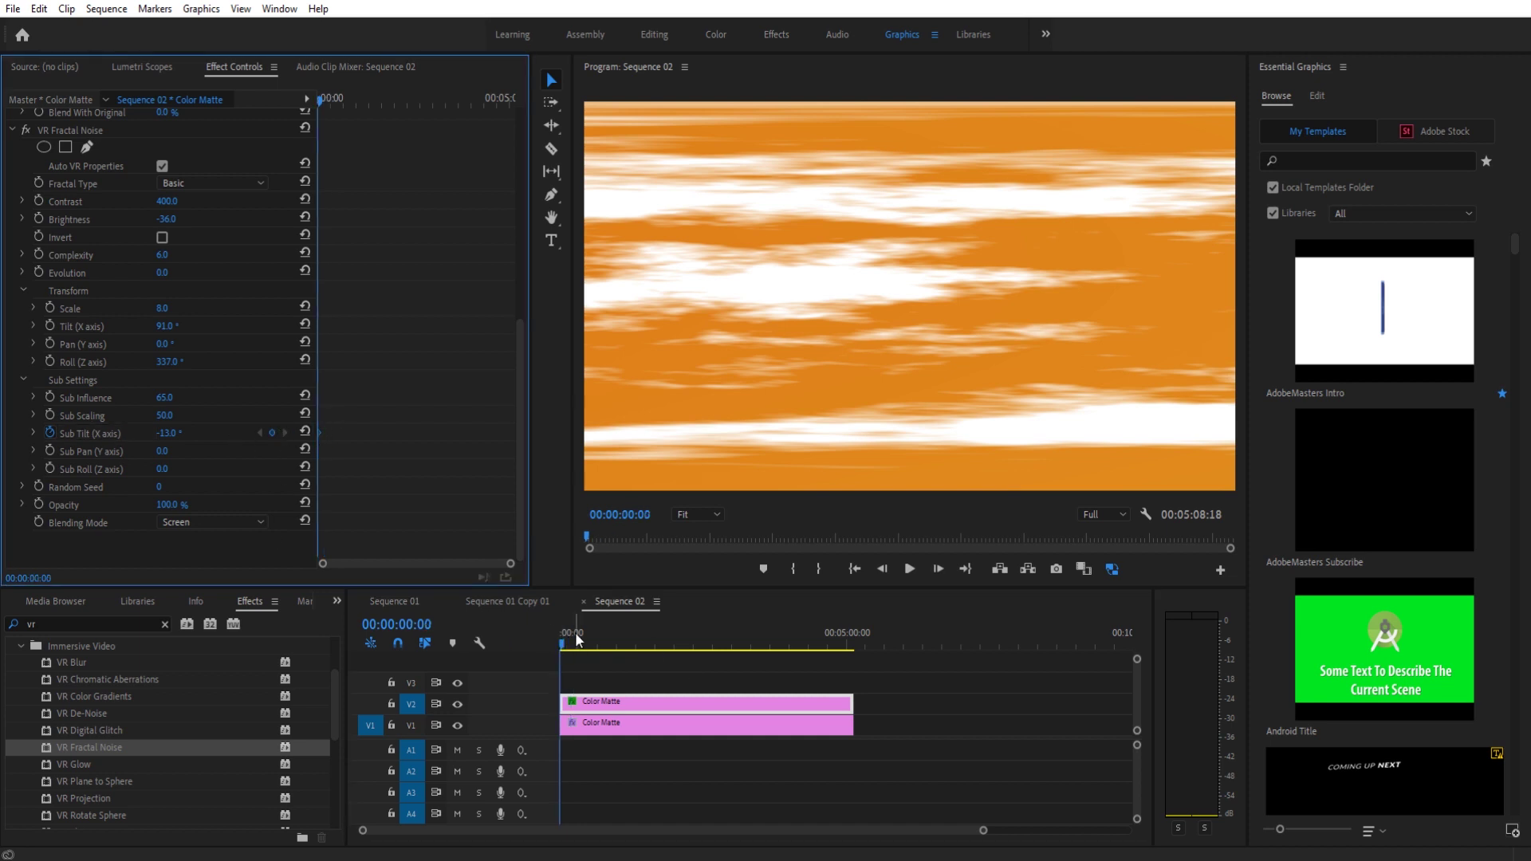
Step: Tilt the sub-noise through several turns at 00:00:21:17 and play back the Sub Tilt animation
mouse_move(576, 633)
mouse_down()
mouse_move(606, 634)
mouse_move(589, 645)
mouse_up()
drag(170, 437, 226, 483)
drag(678, 640, 394, 635)
key(space)
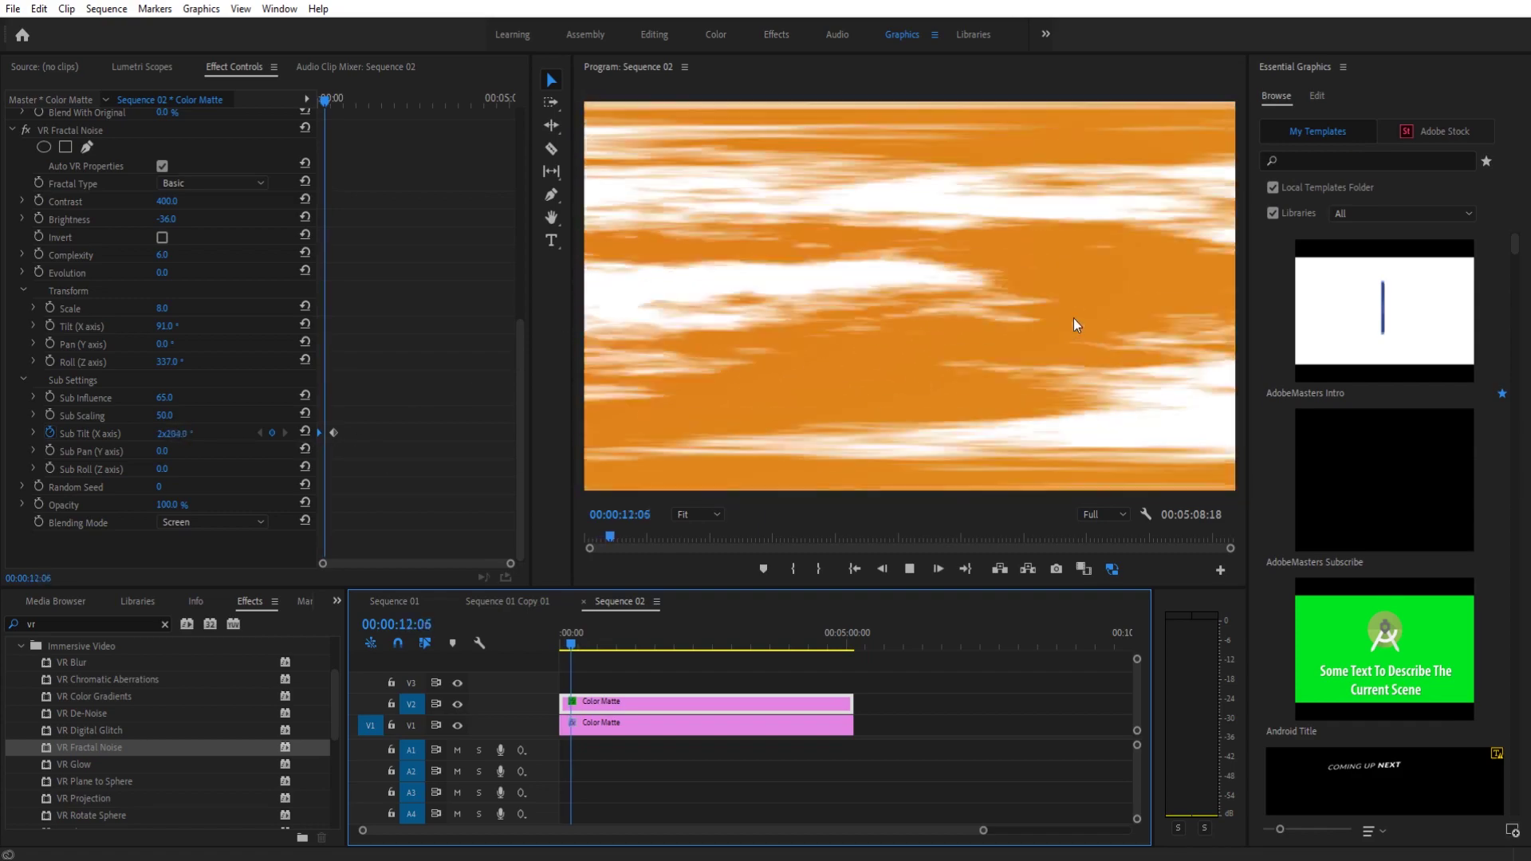
click(403, 472)
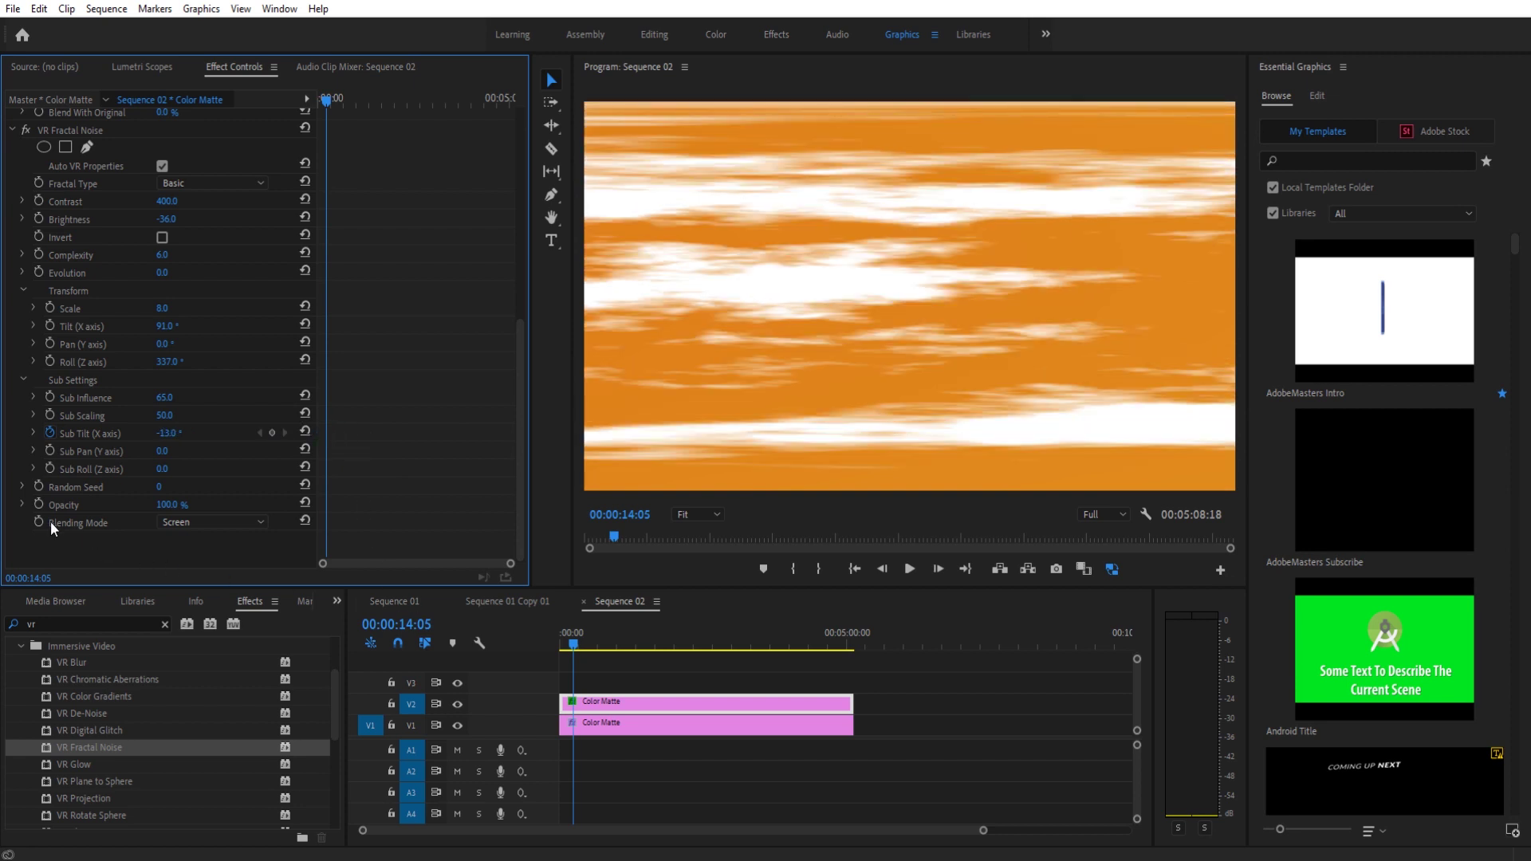
Step: Keyframe Random Seed from 0 at the start up to 396 at about 20 seconds
click(56, 485)
click(558, 633)
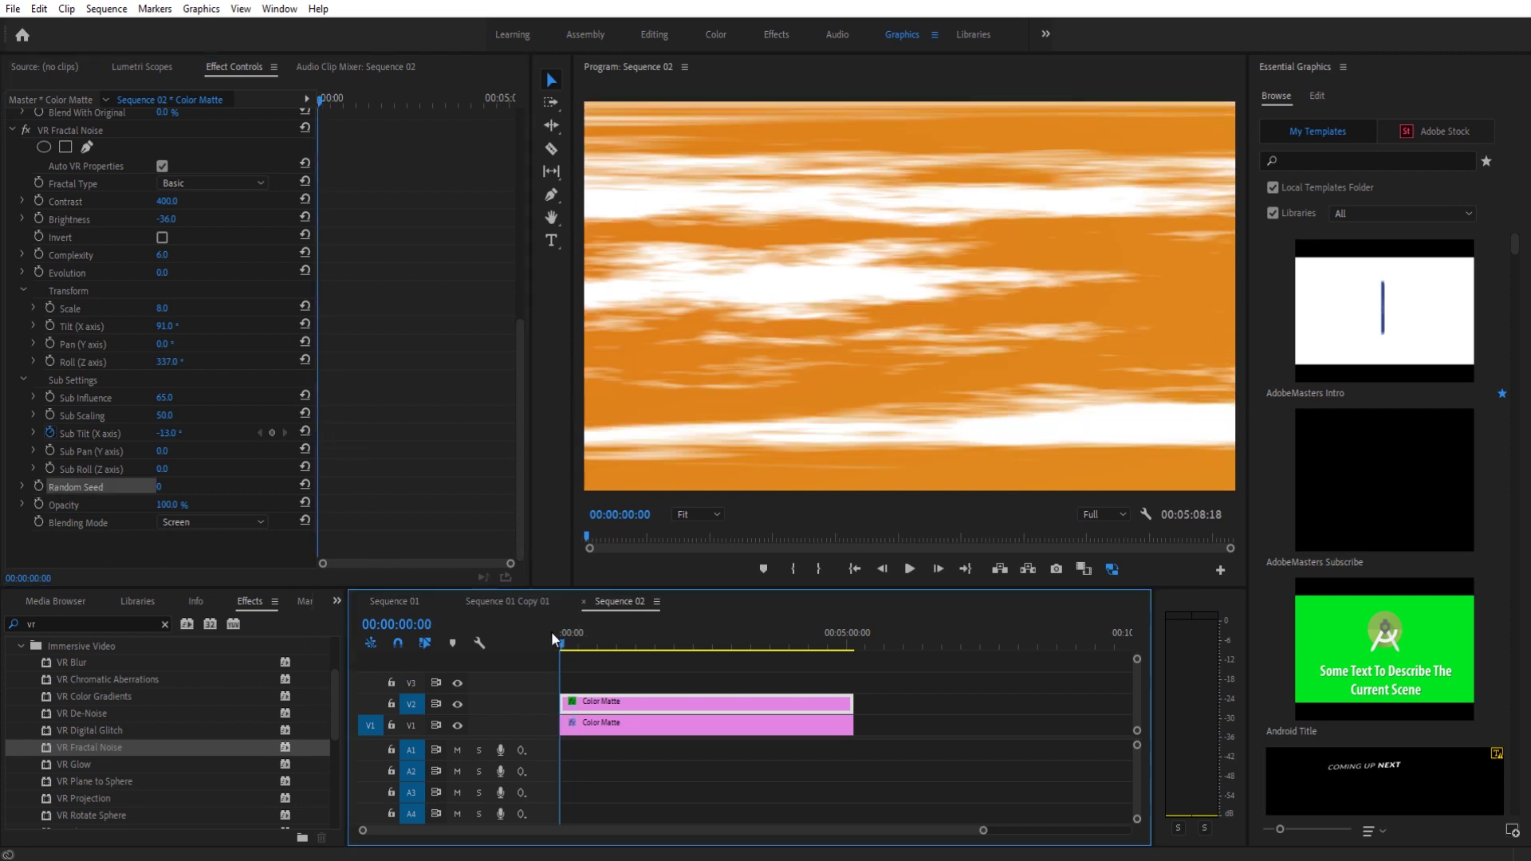
click(37, 485)
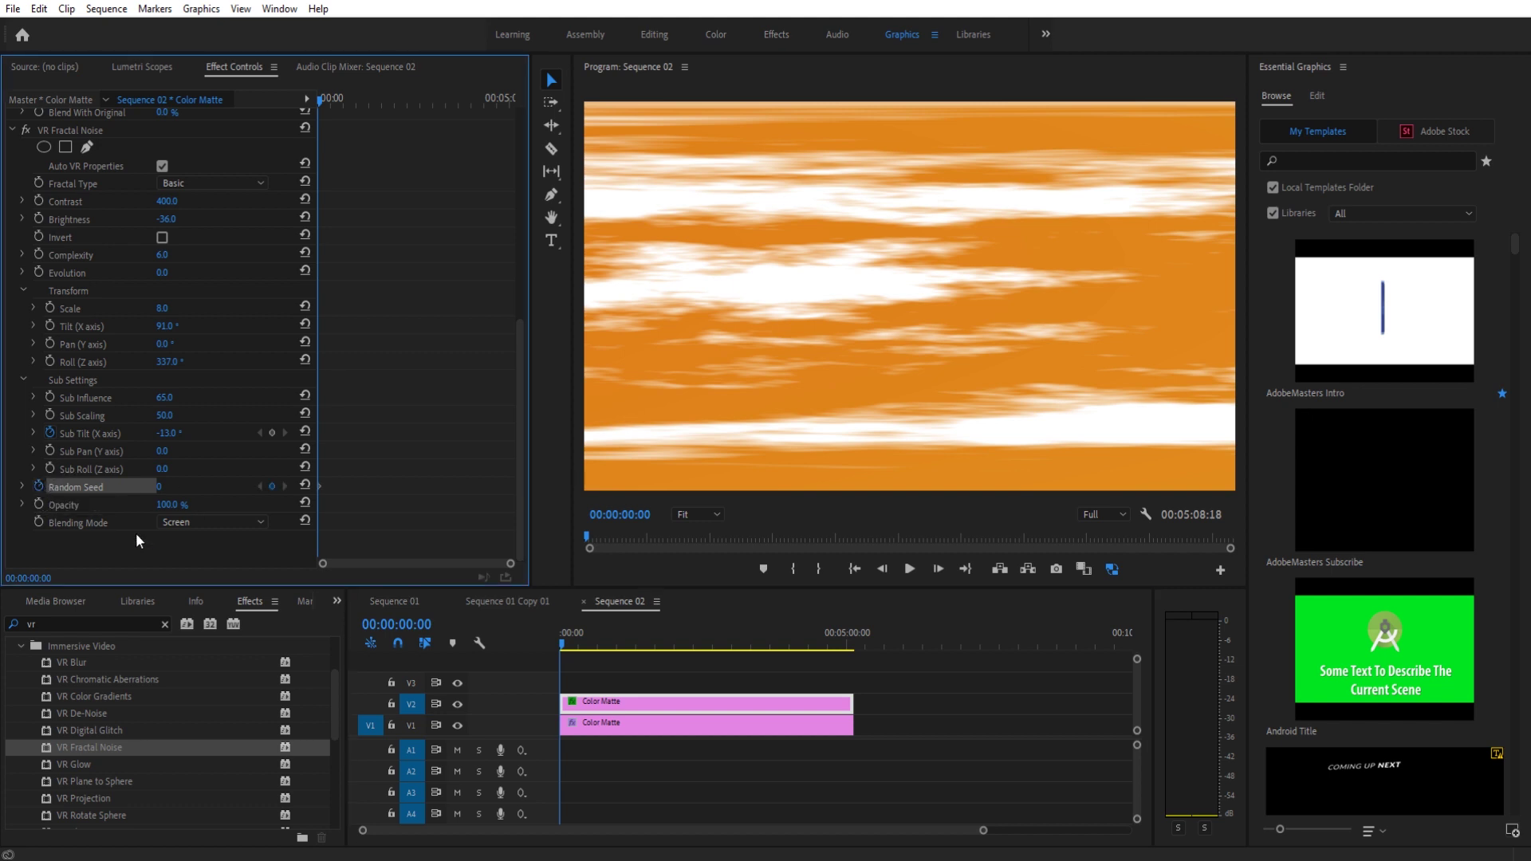
click(582, 643)
drag(583, 642, 578, 647)
drag(159, 486, 367, 486)
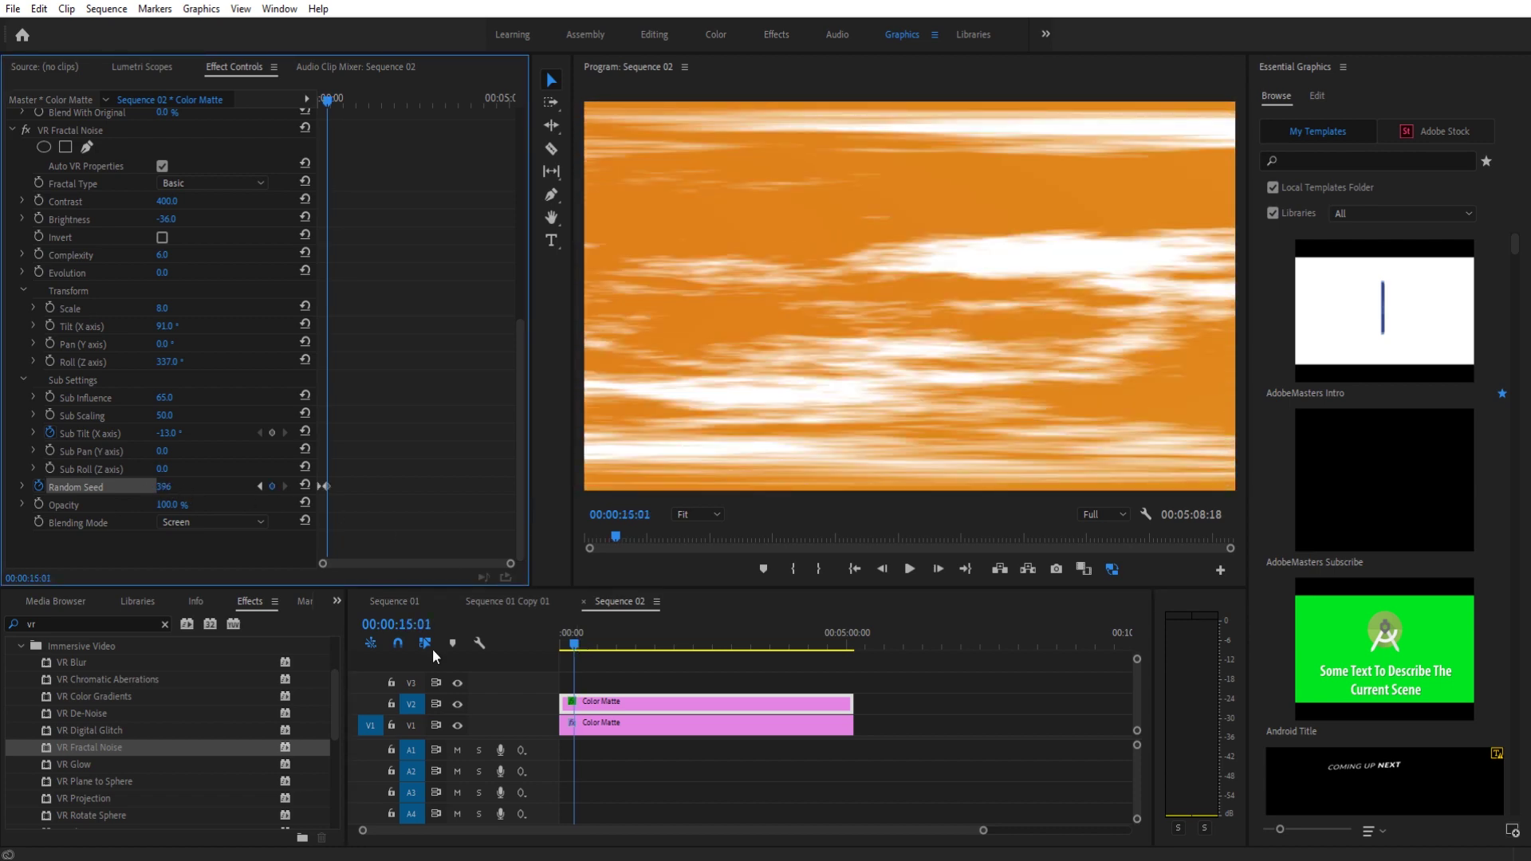
Step: Preview the changing seed, then delete the 396 keyframe so Random Seed stays at 0
key(Home)
key(space)
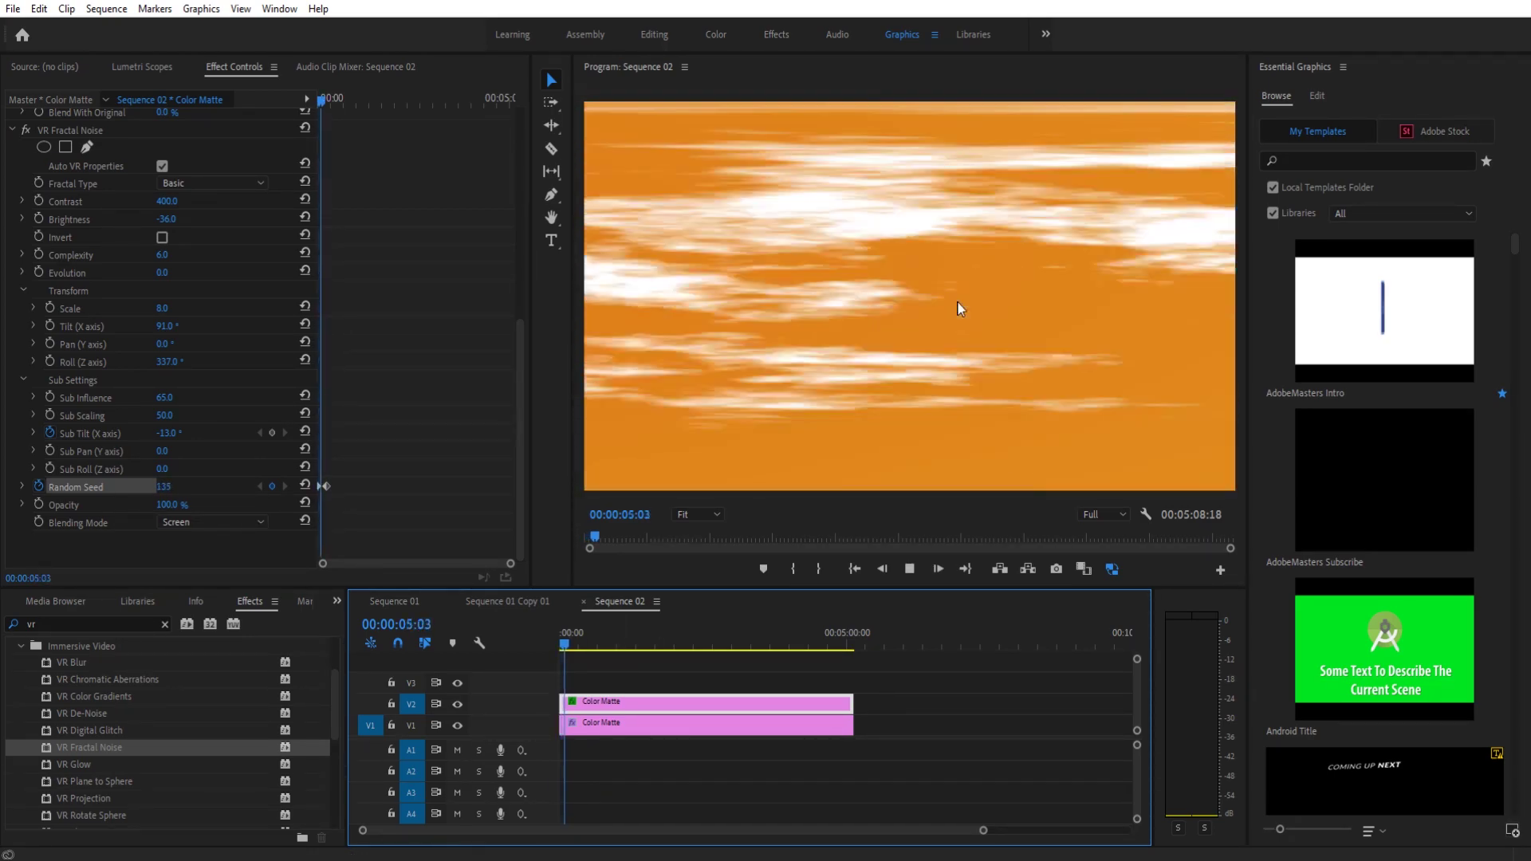
key(space)
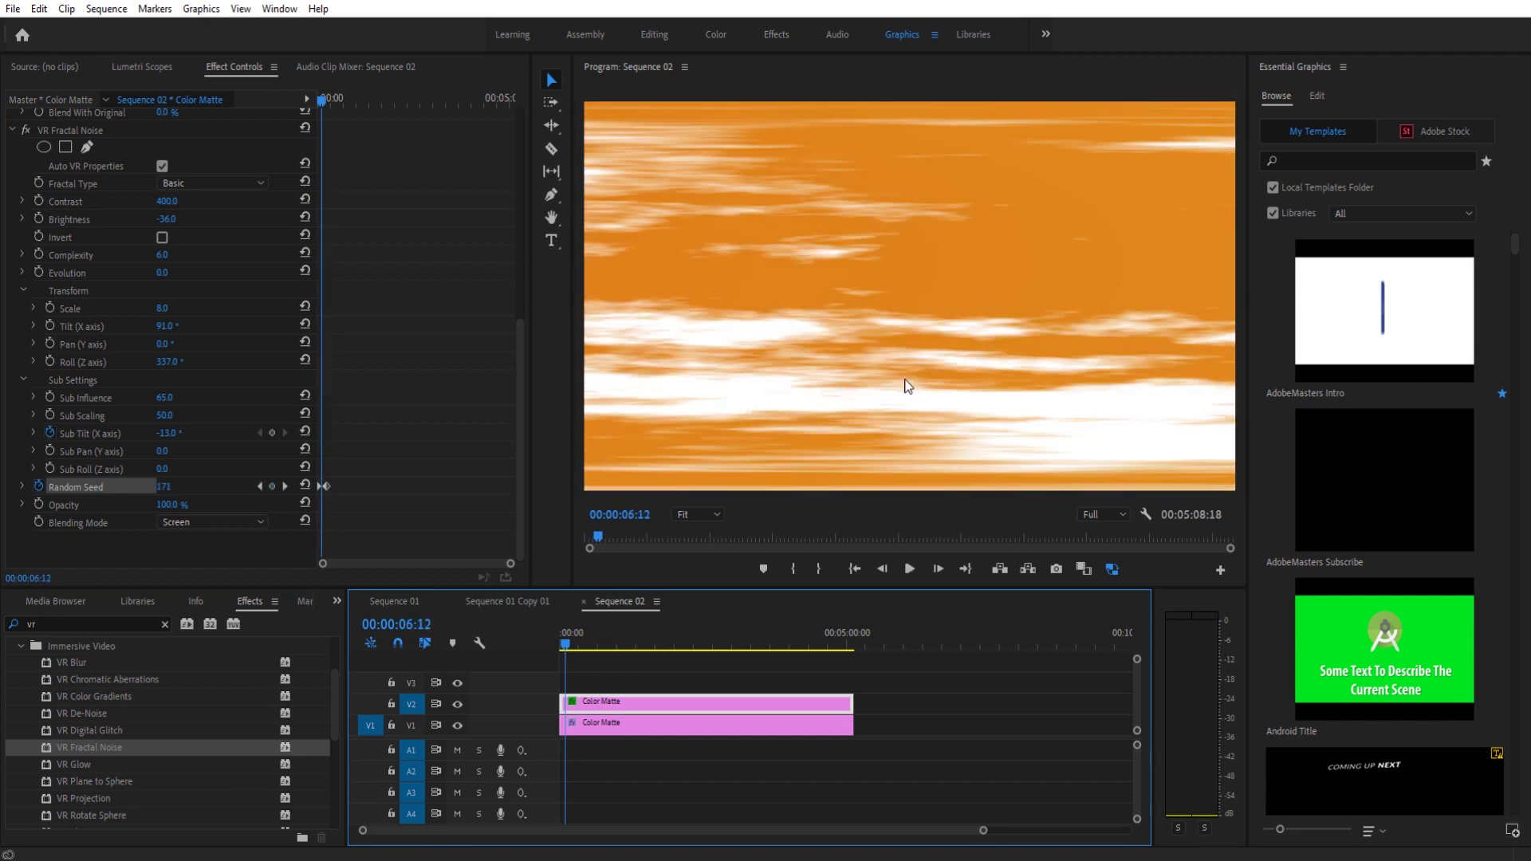
click(397, 496)
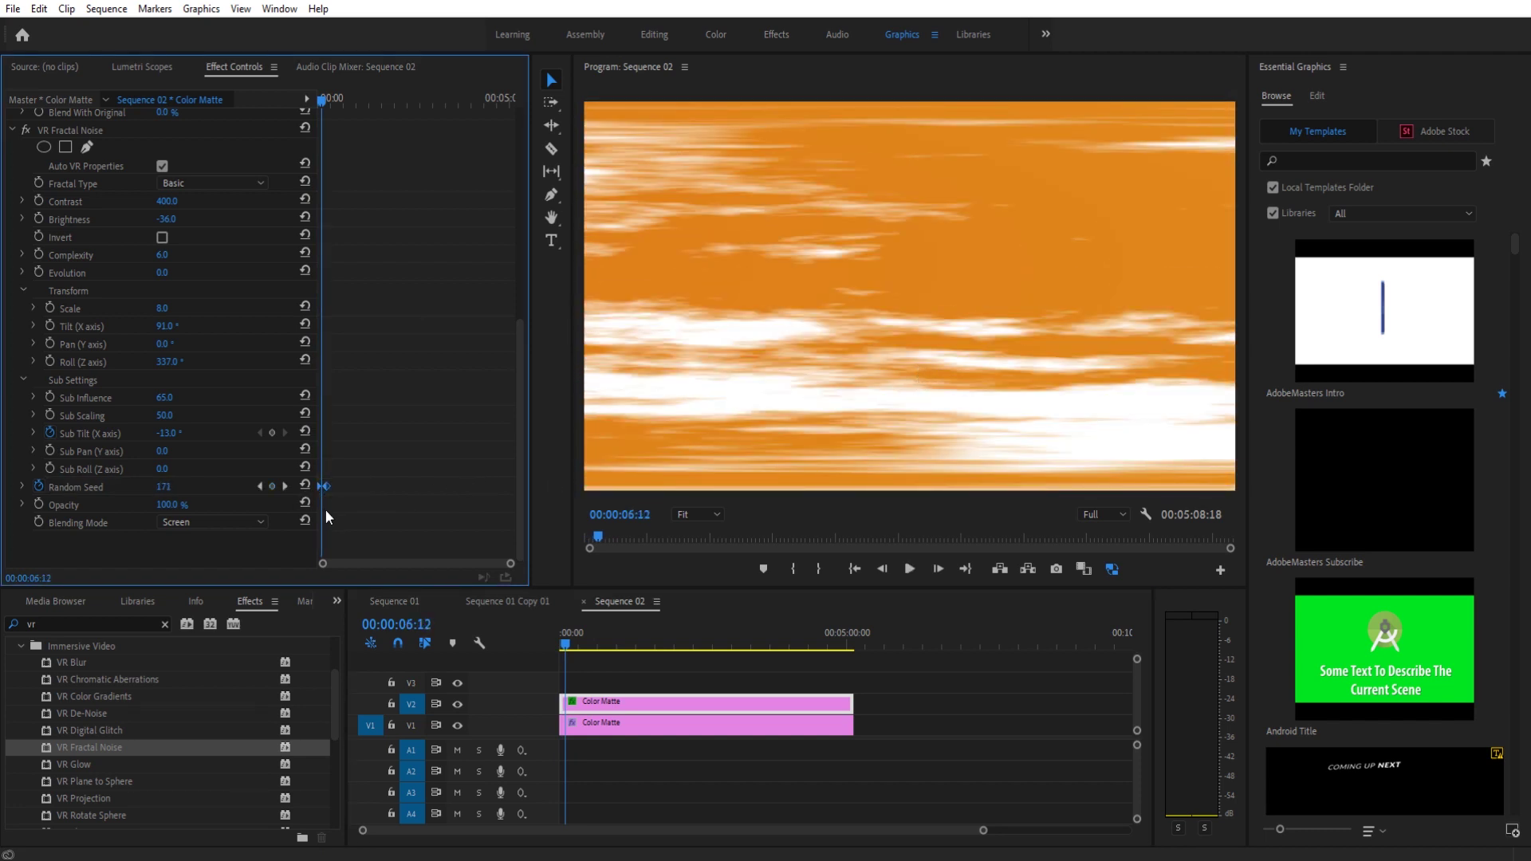
key(Delete)
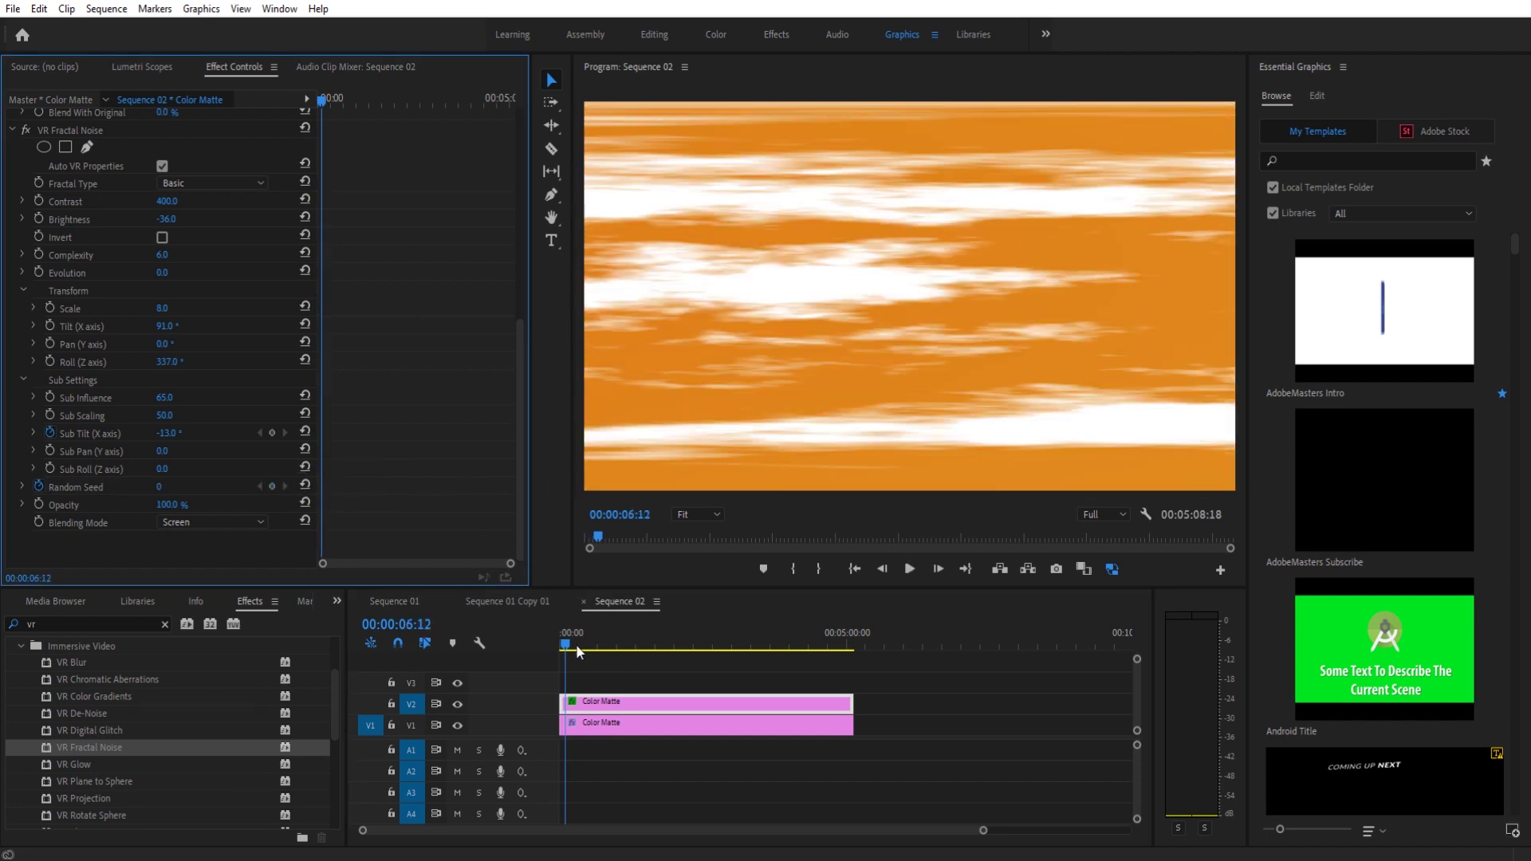
Step: Keyframe Roll at 337° at the start and spin it through several turns at 15:21
drag(574, 645, 558, 644)
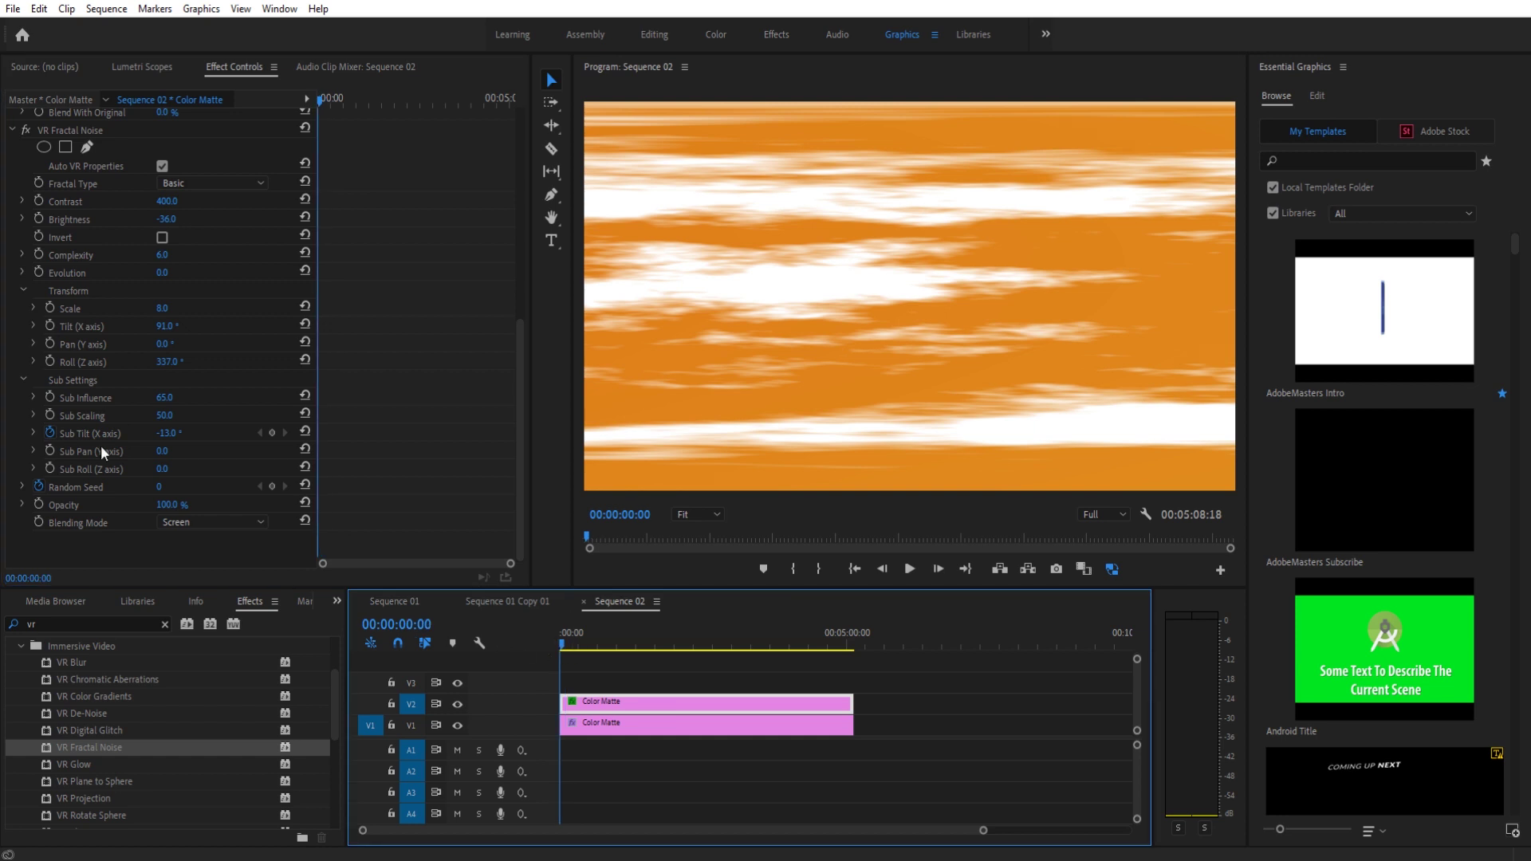
click(50, 360)
drag(554, 643, 600, 646)
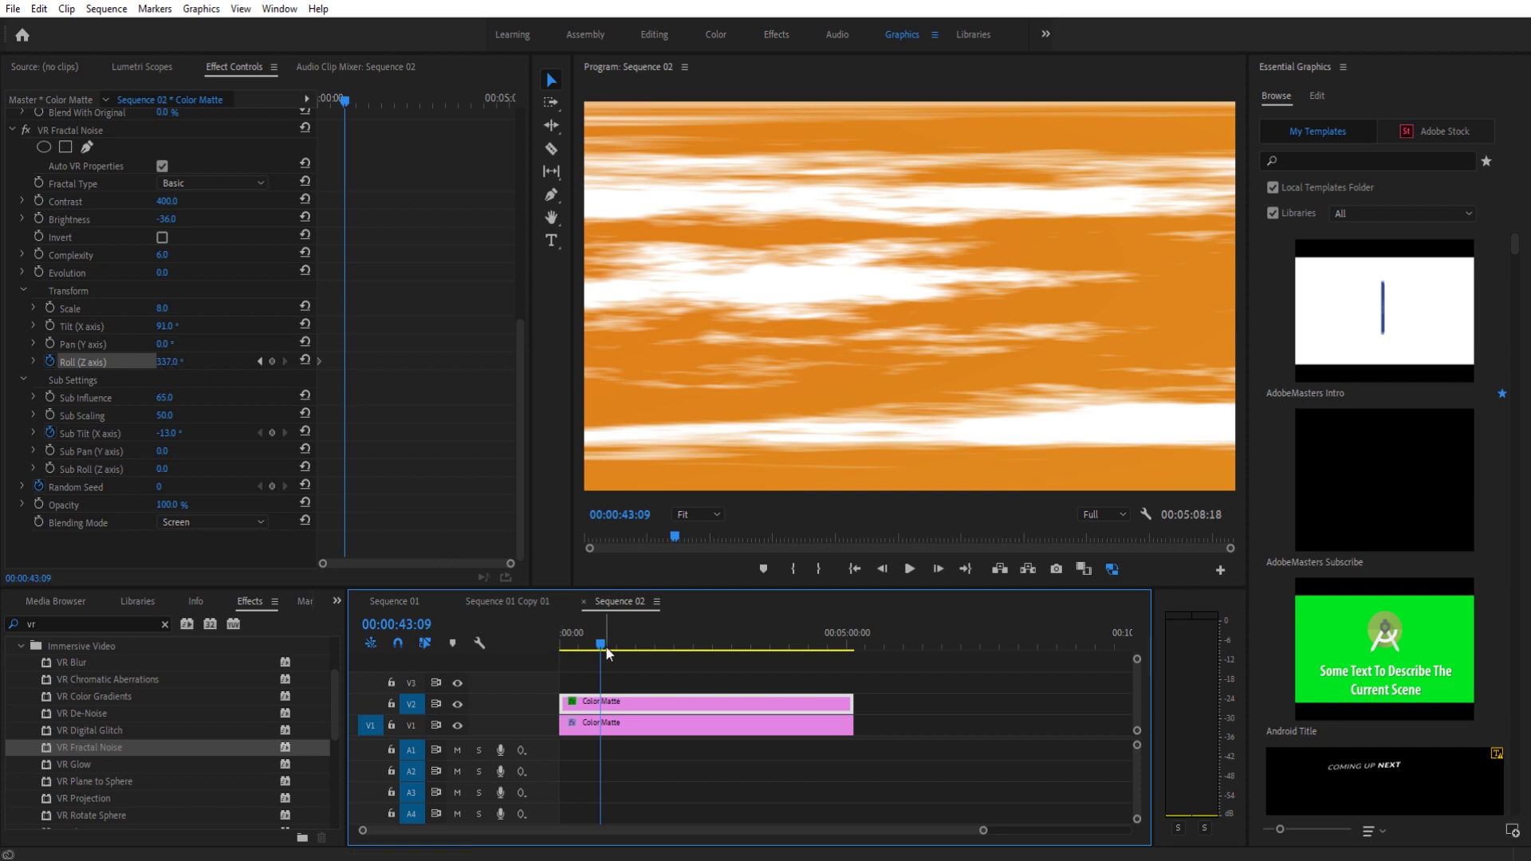
click(580, 646)
drag(579, 646, 575, 646)
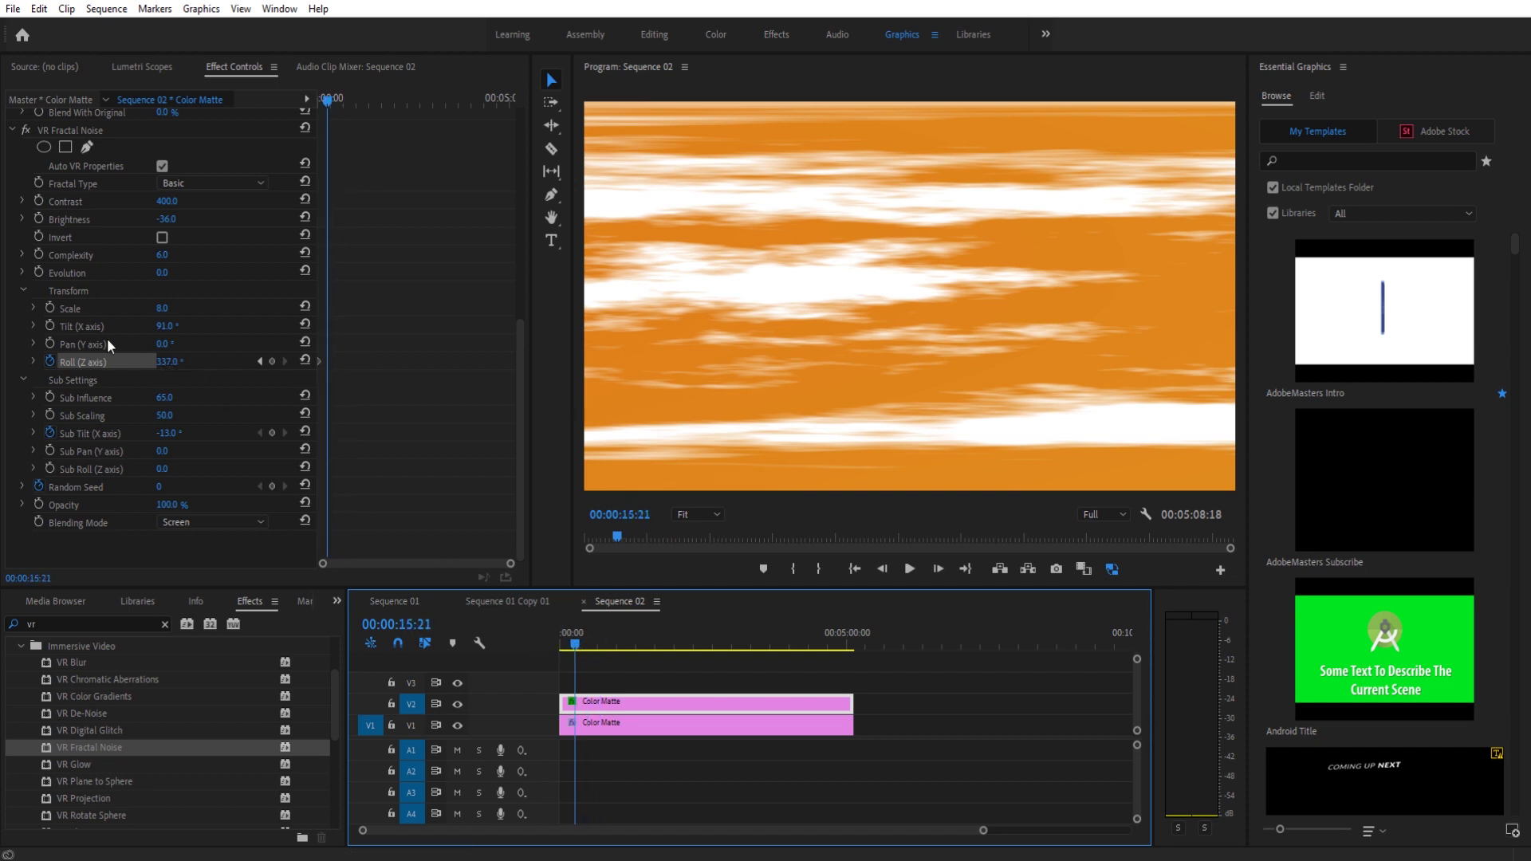
drag(171, 363, 561, 638)
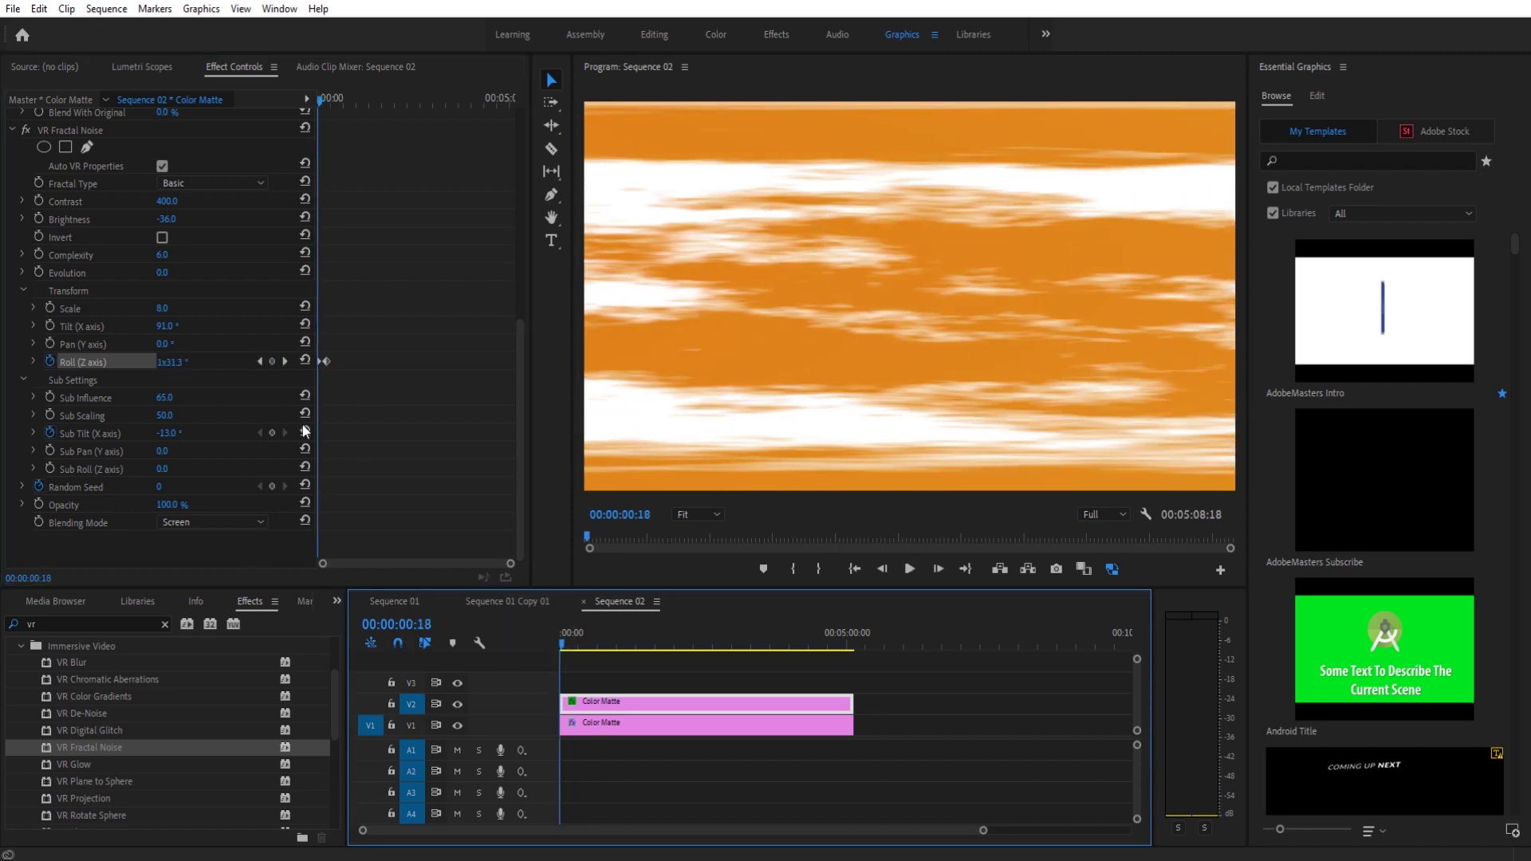
Step: Add more Roll turns at the 15:21 keyframe and preview the spin from the start
click(285, 363)
drag(164, 362, 327, 449)
click(383, 639)
key(Home)
key(space)
Step: Raise the 15:21 Roll keyframe to 11x248°, play the faster spin, and deselect the clip
click(285, 361)
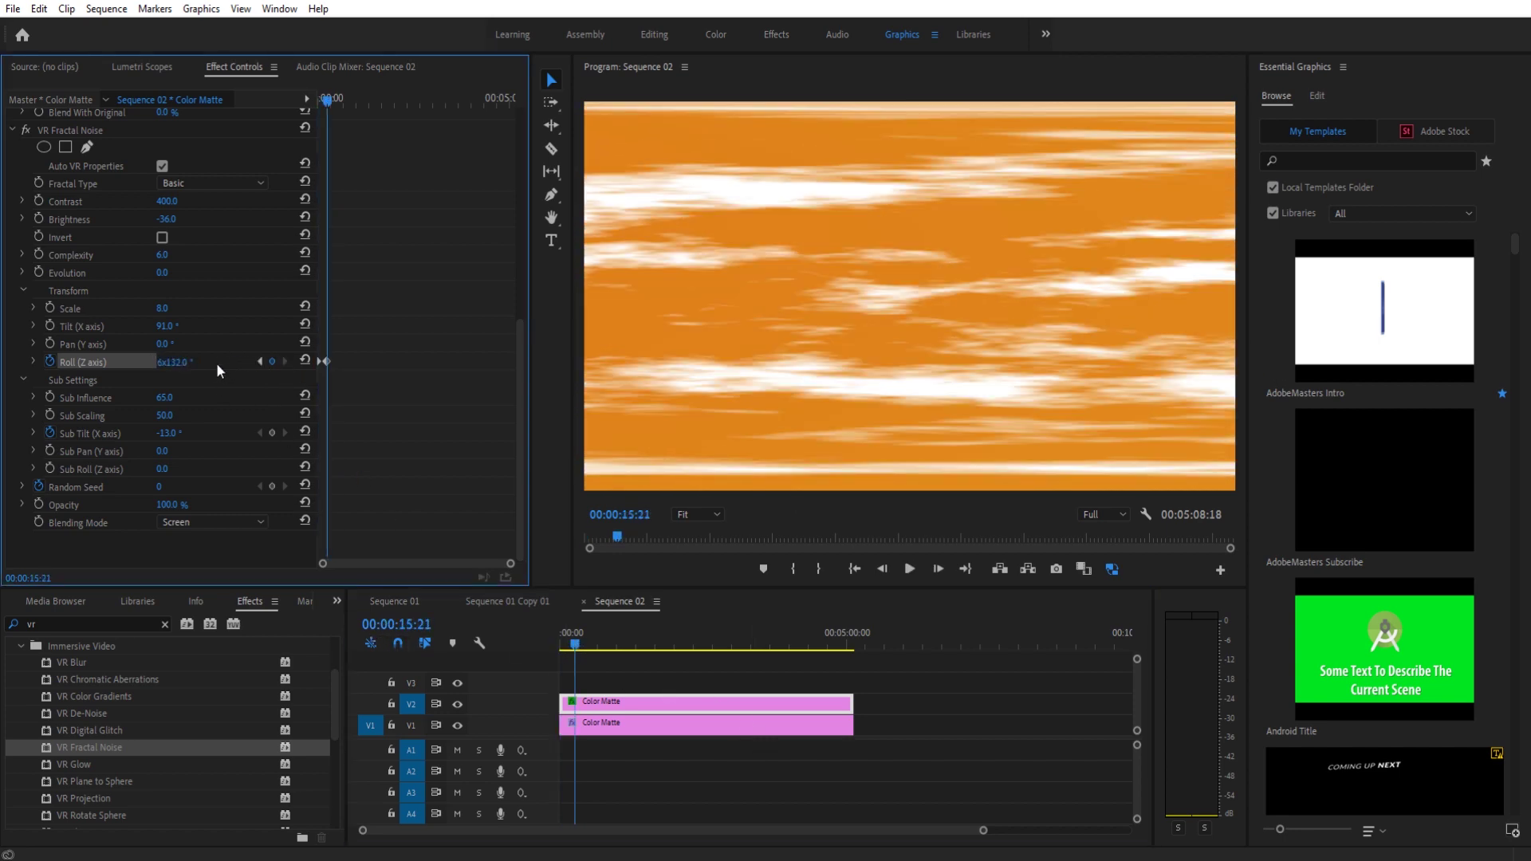
drag(167, 362, 239, 366)
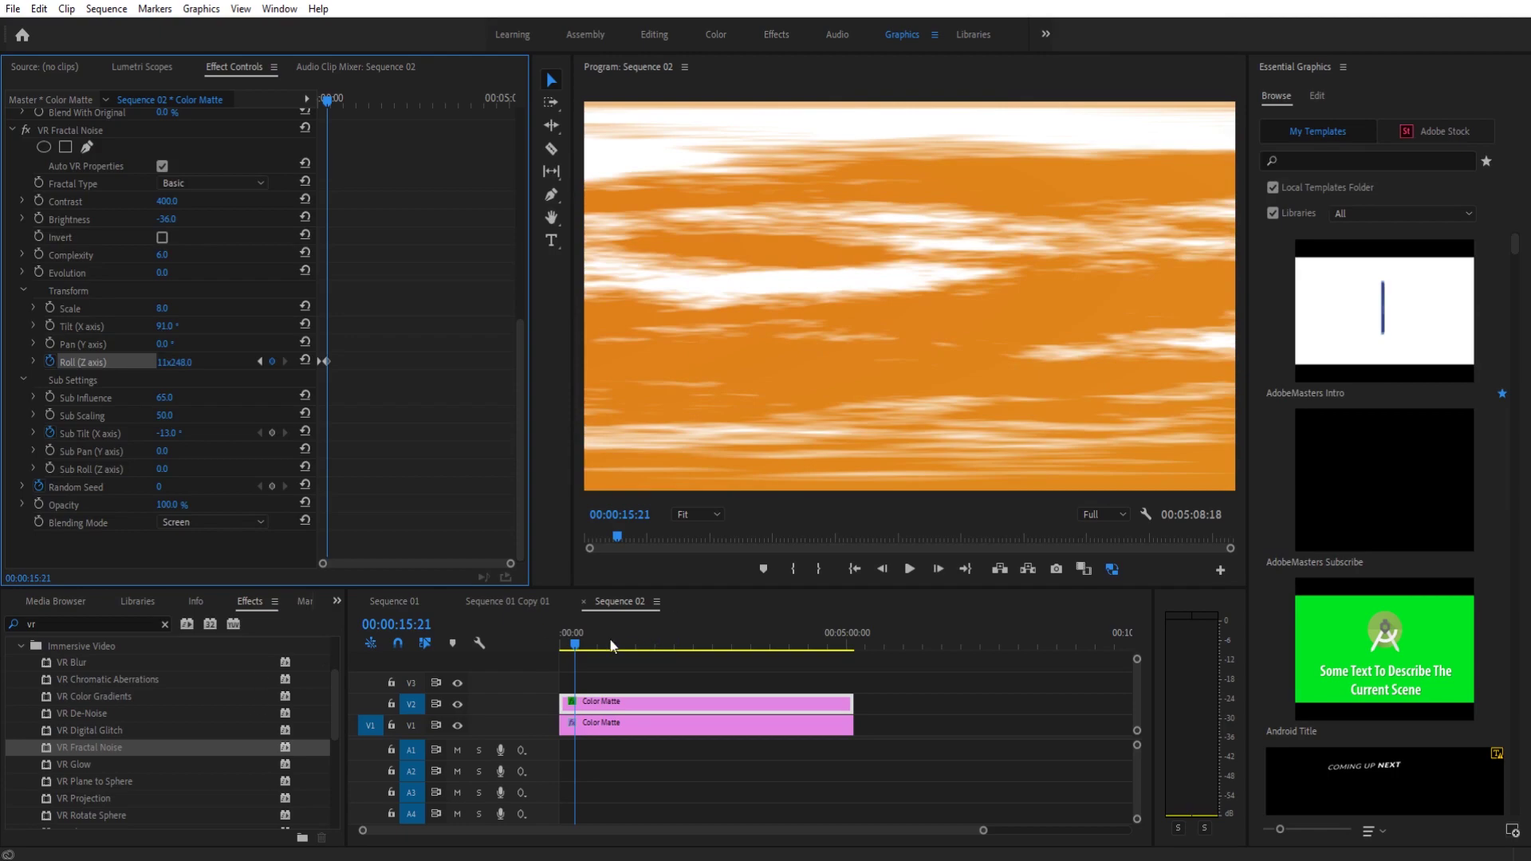
click(460, 648)
key(Home)
key(space)
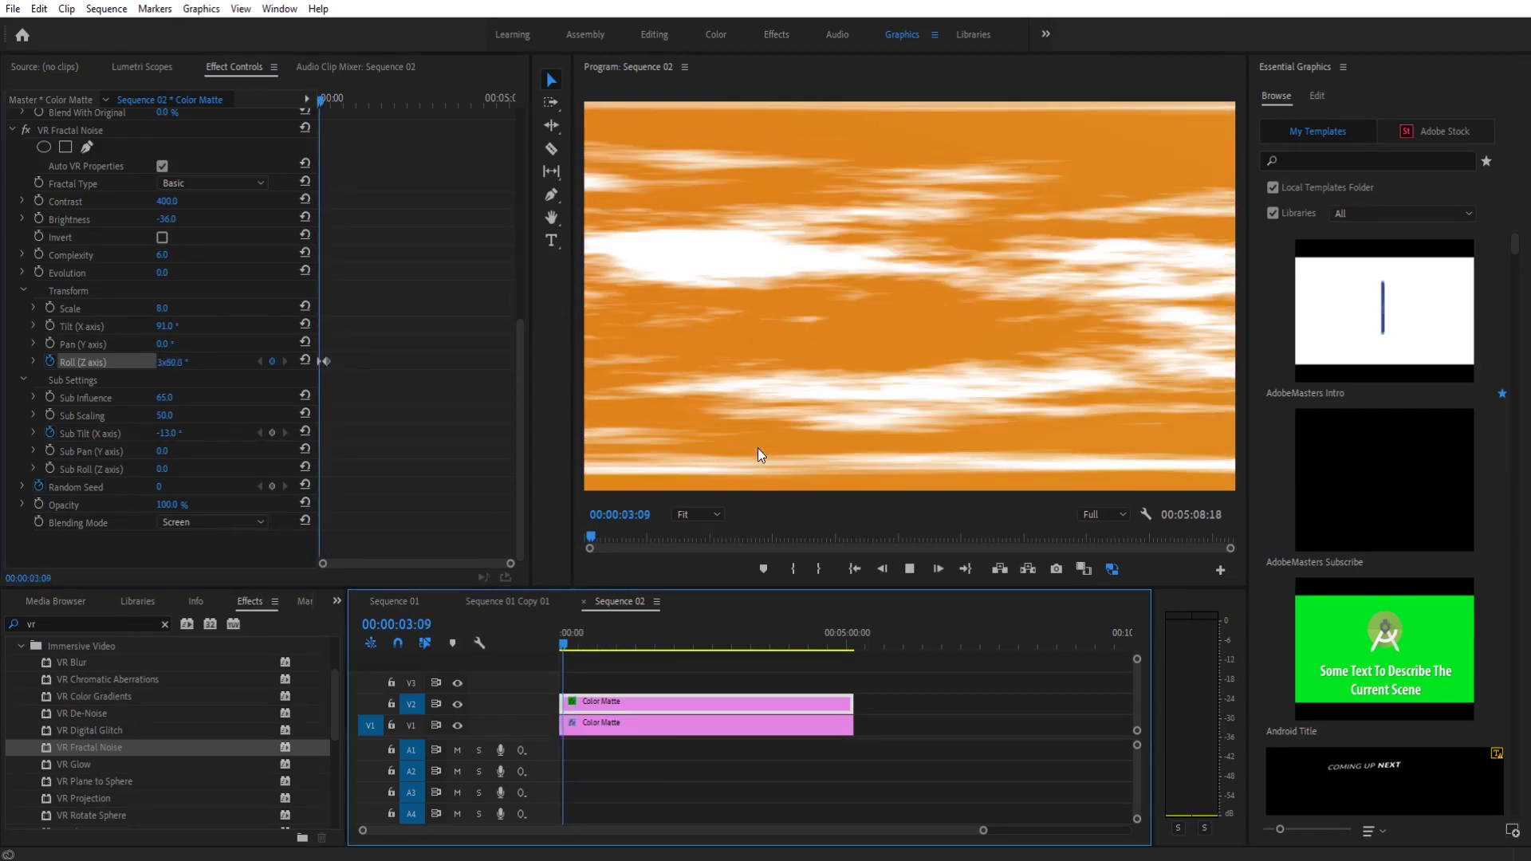
click(1029, 768)
key(space)
key(Home)
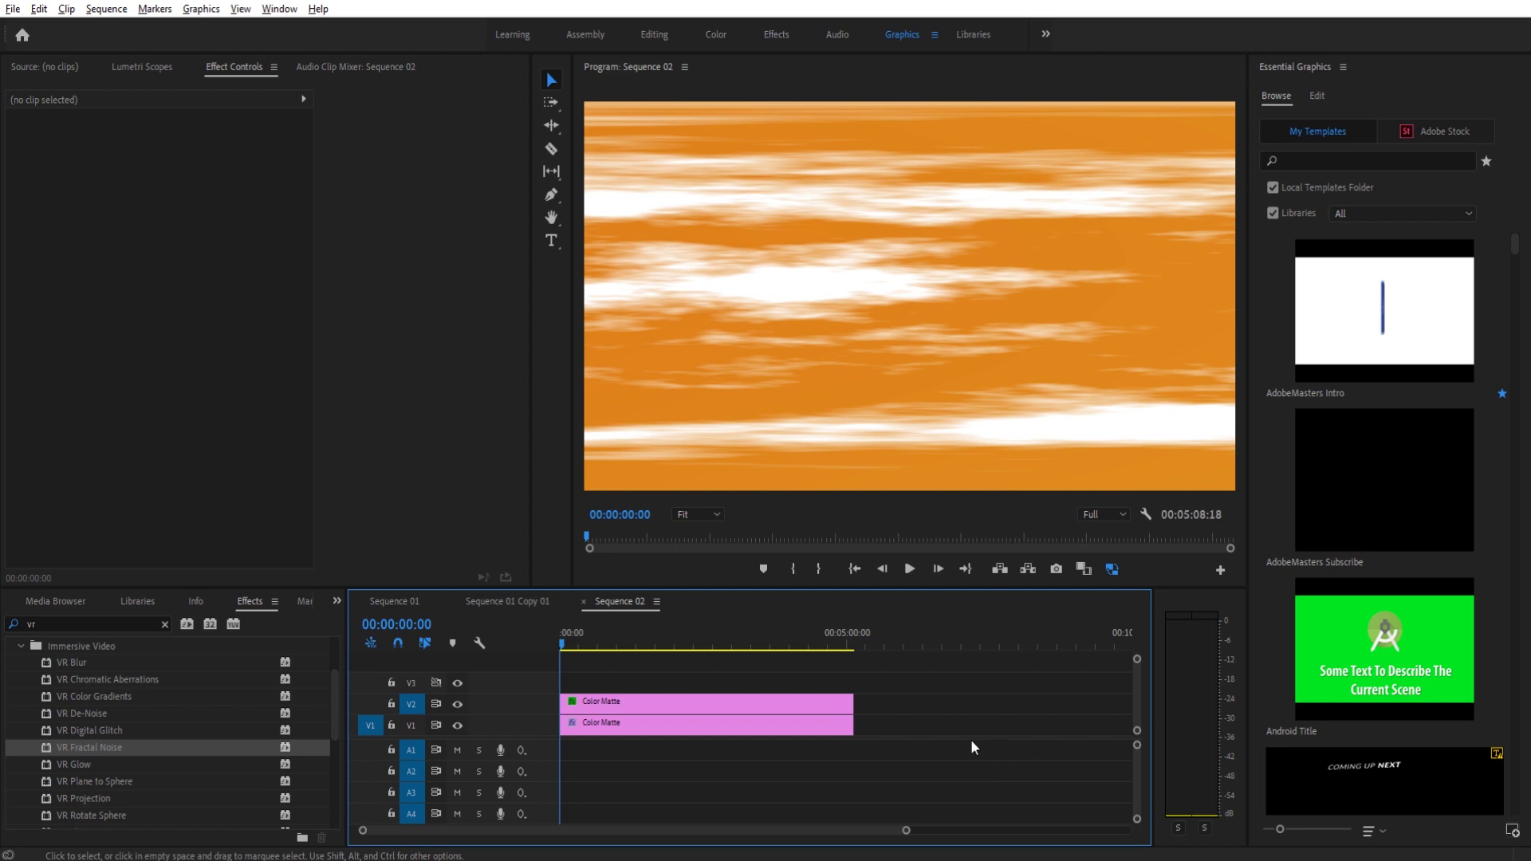
key(space)
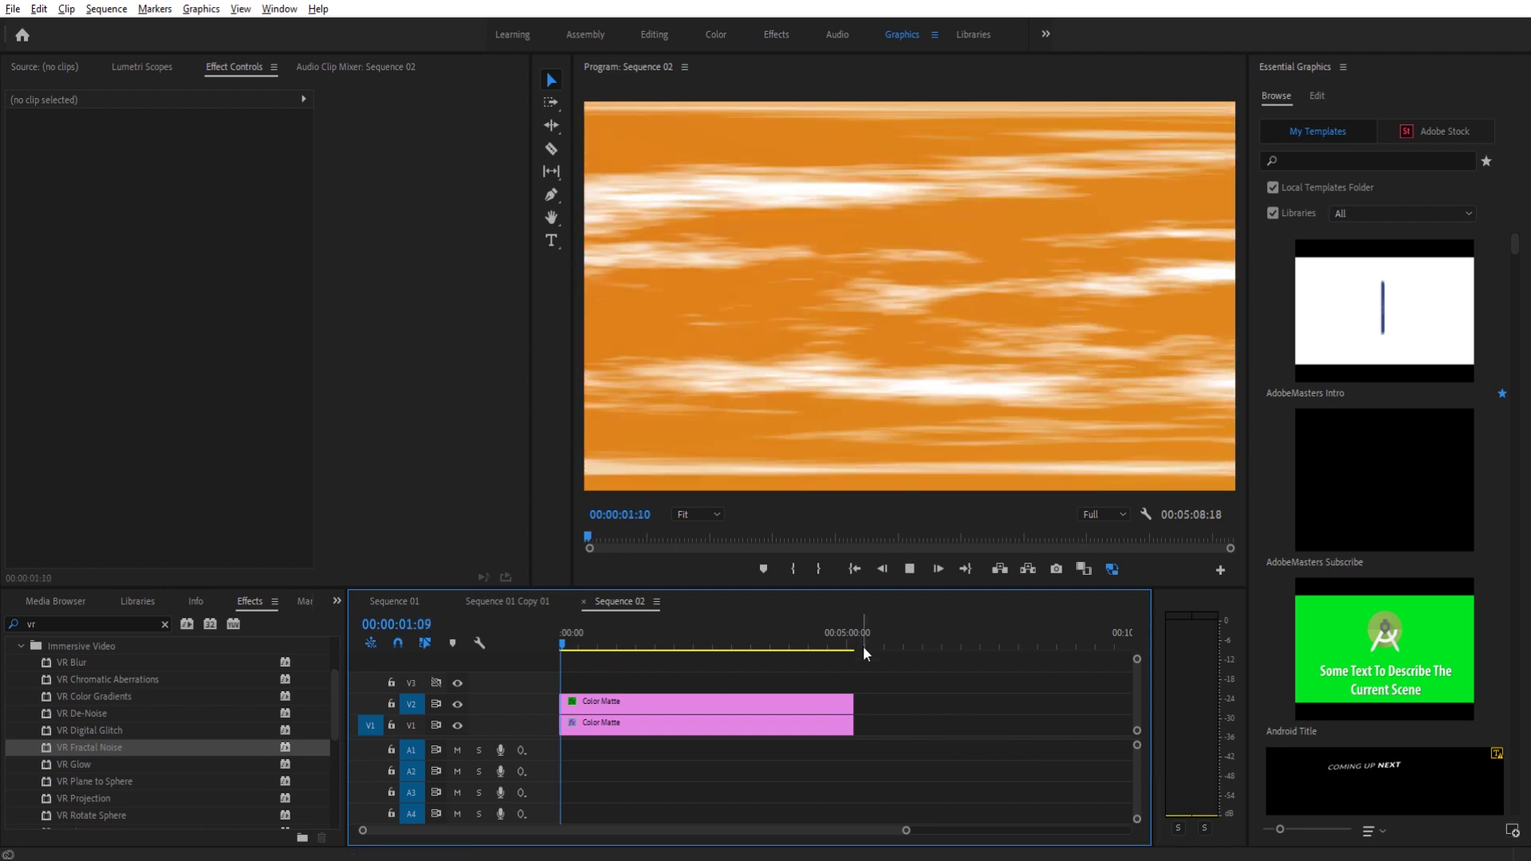
drag(649, 702, 628, 681)
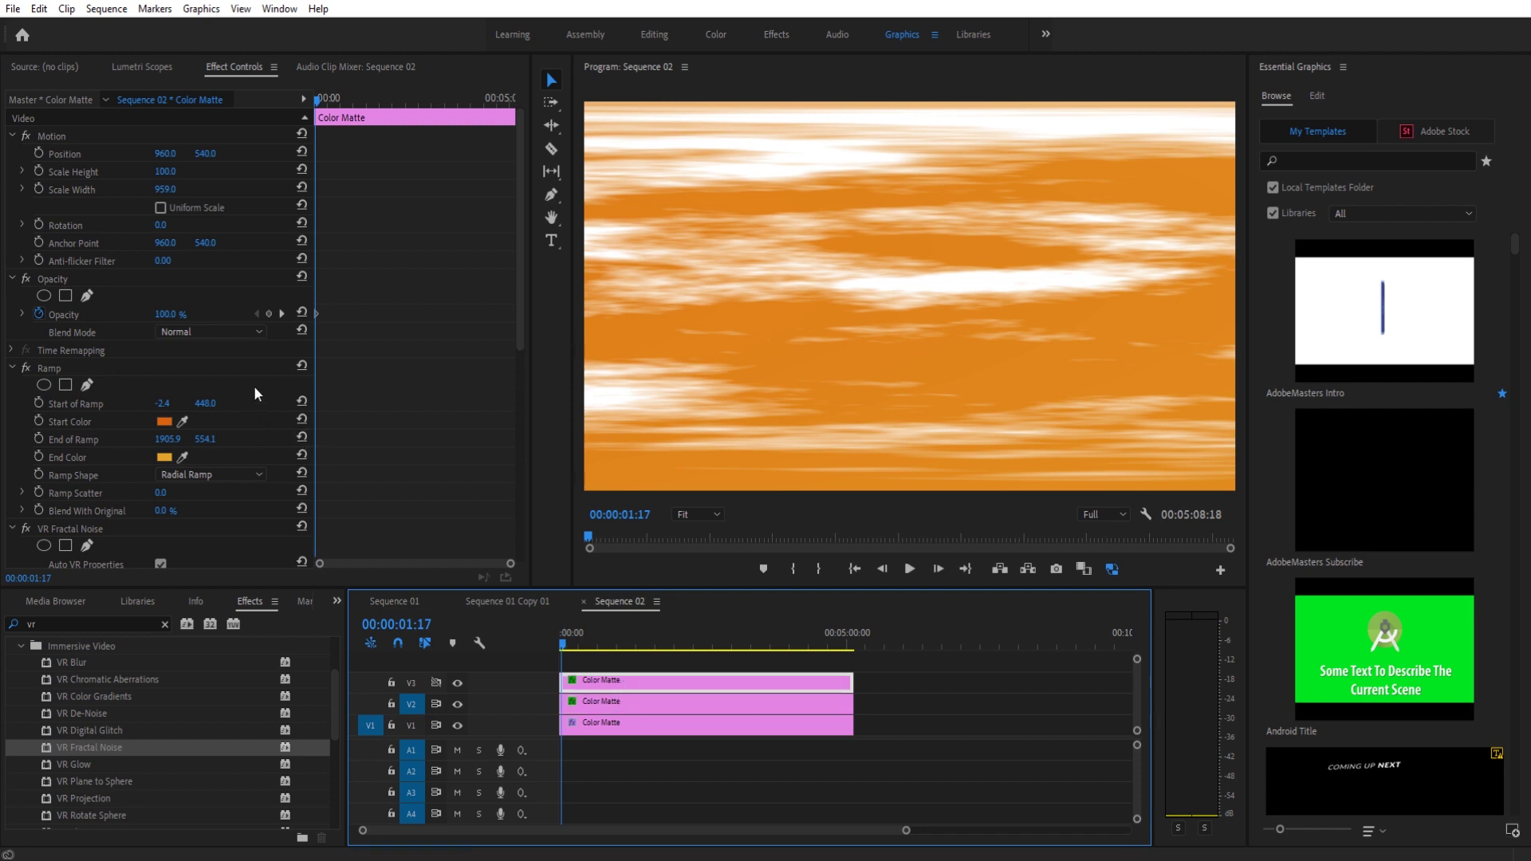
click(166, 182)
drag(167, 162, 206, 162)
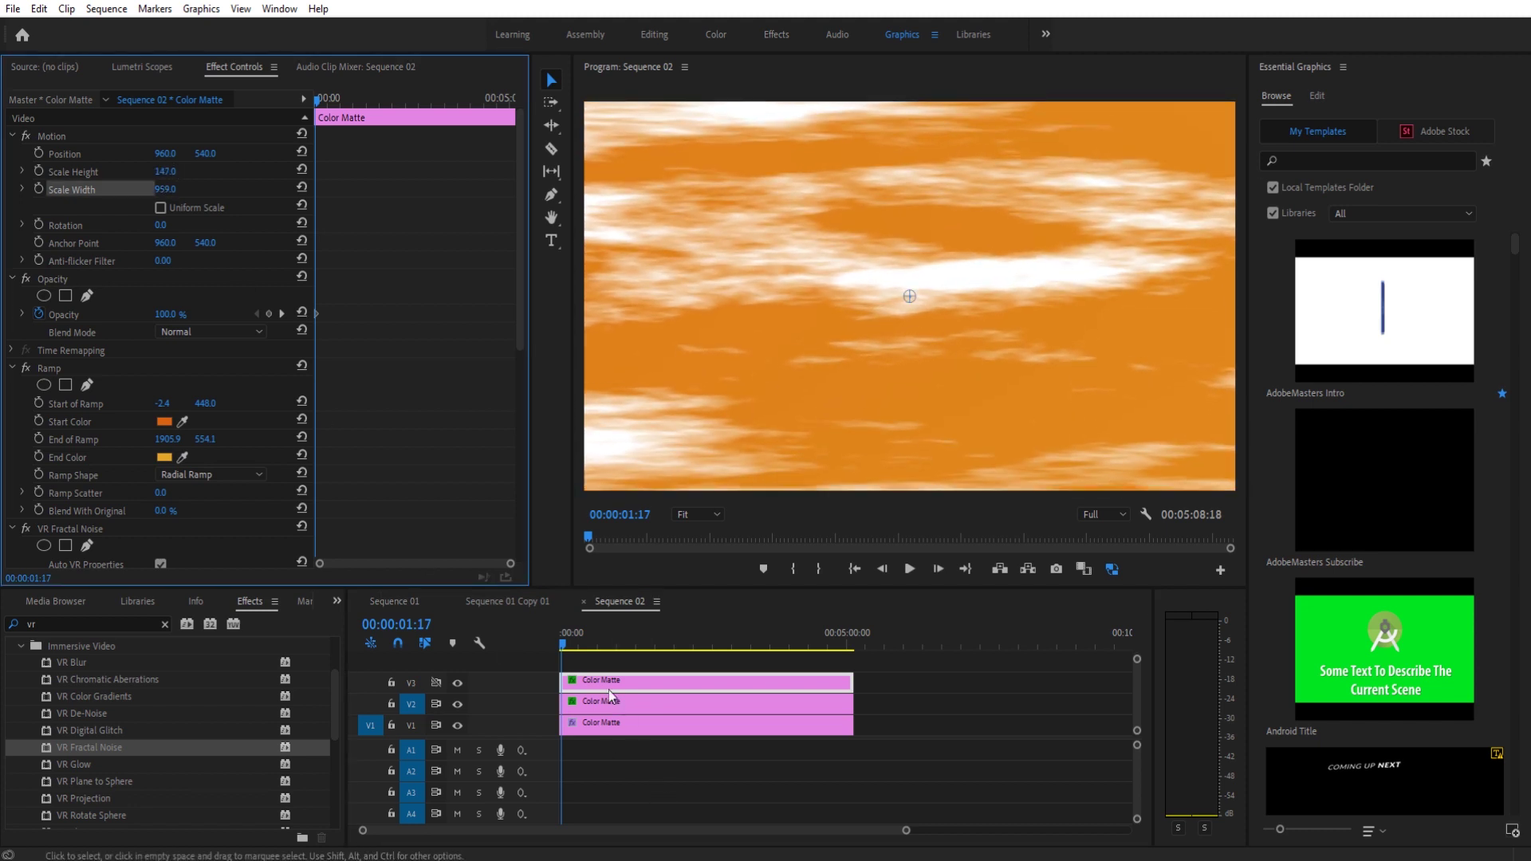
drag(165, 315, 117, 314)
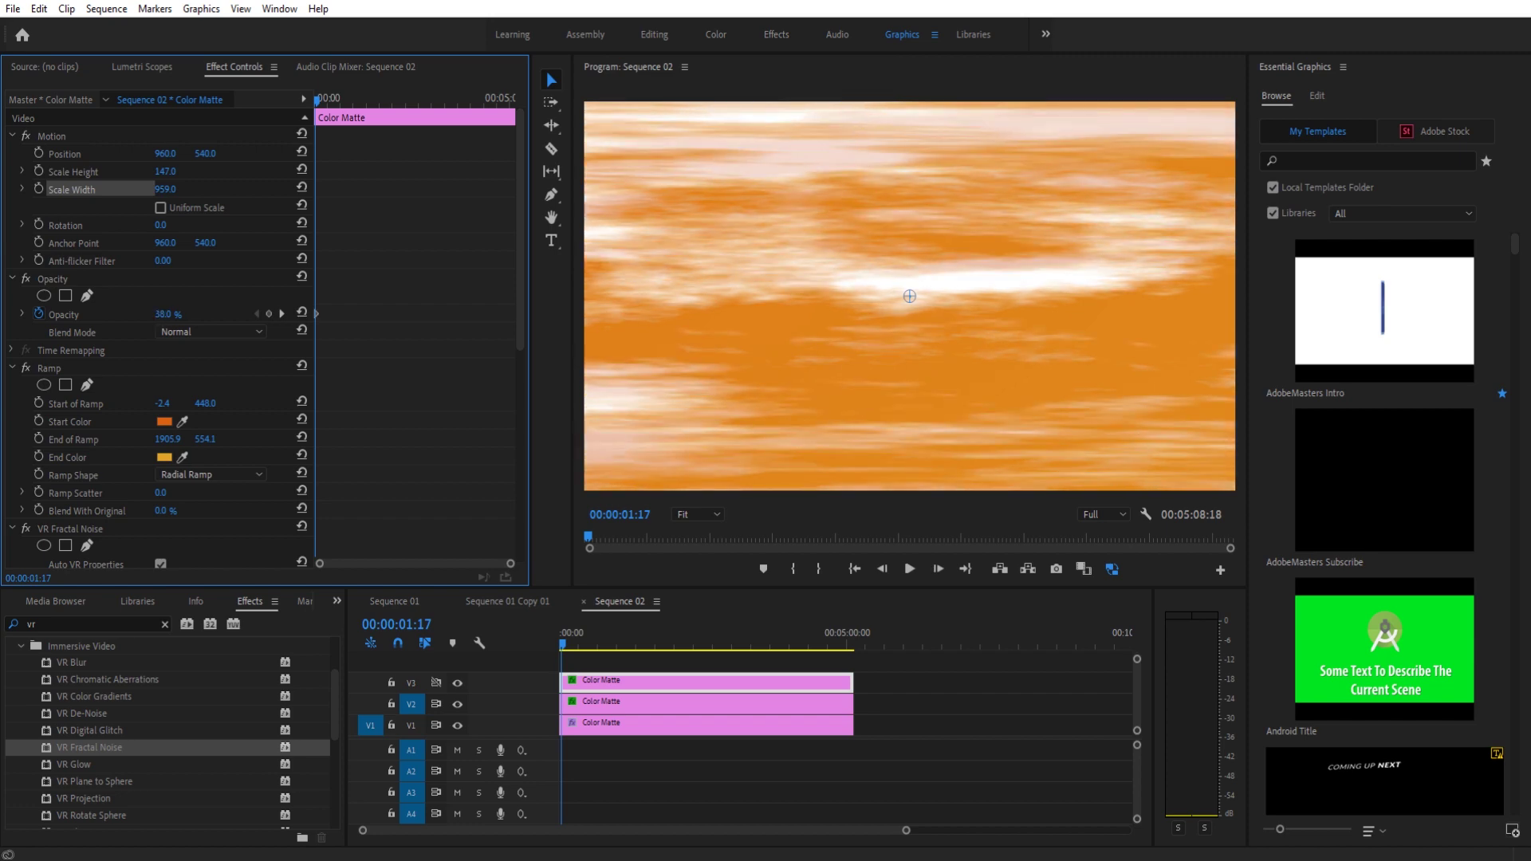
click(529, 649)
key(Home)
key(space)
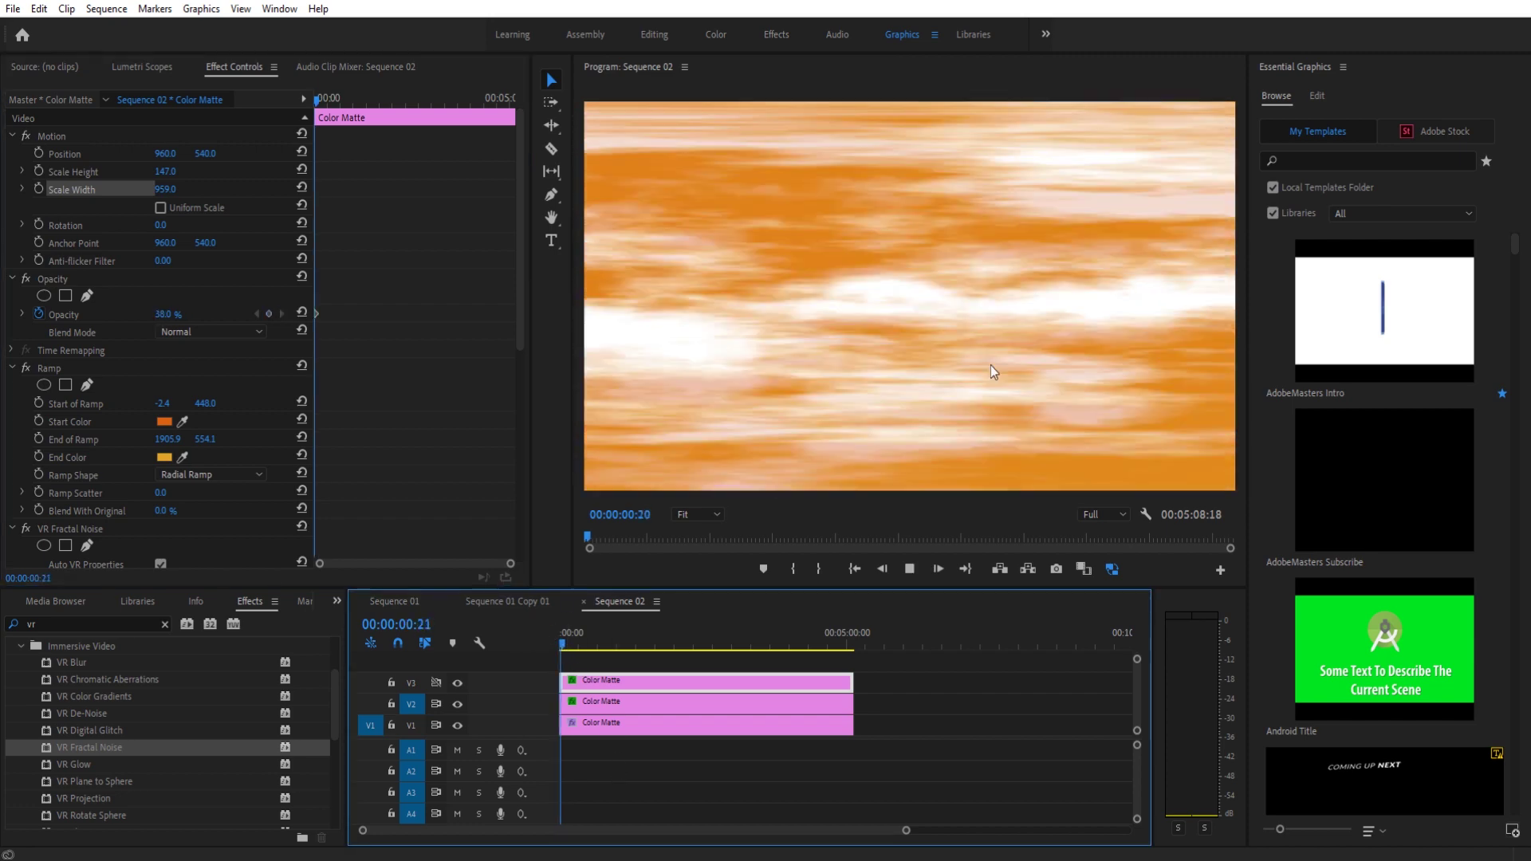
scroll(399, 452, down, 10)
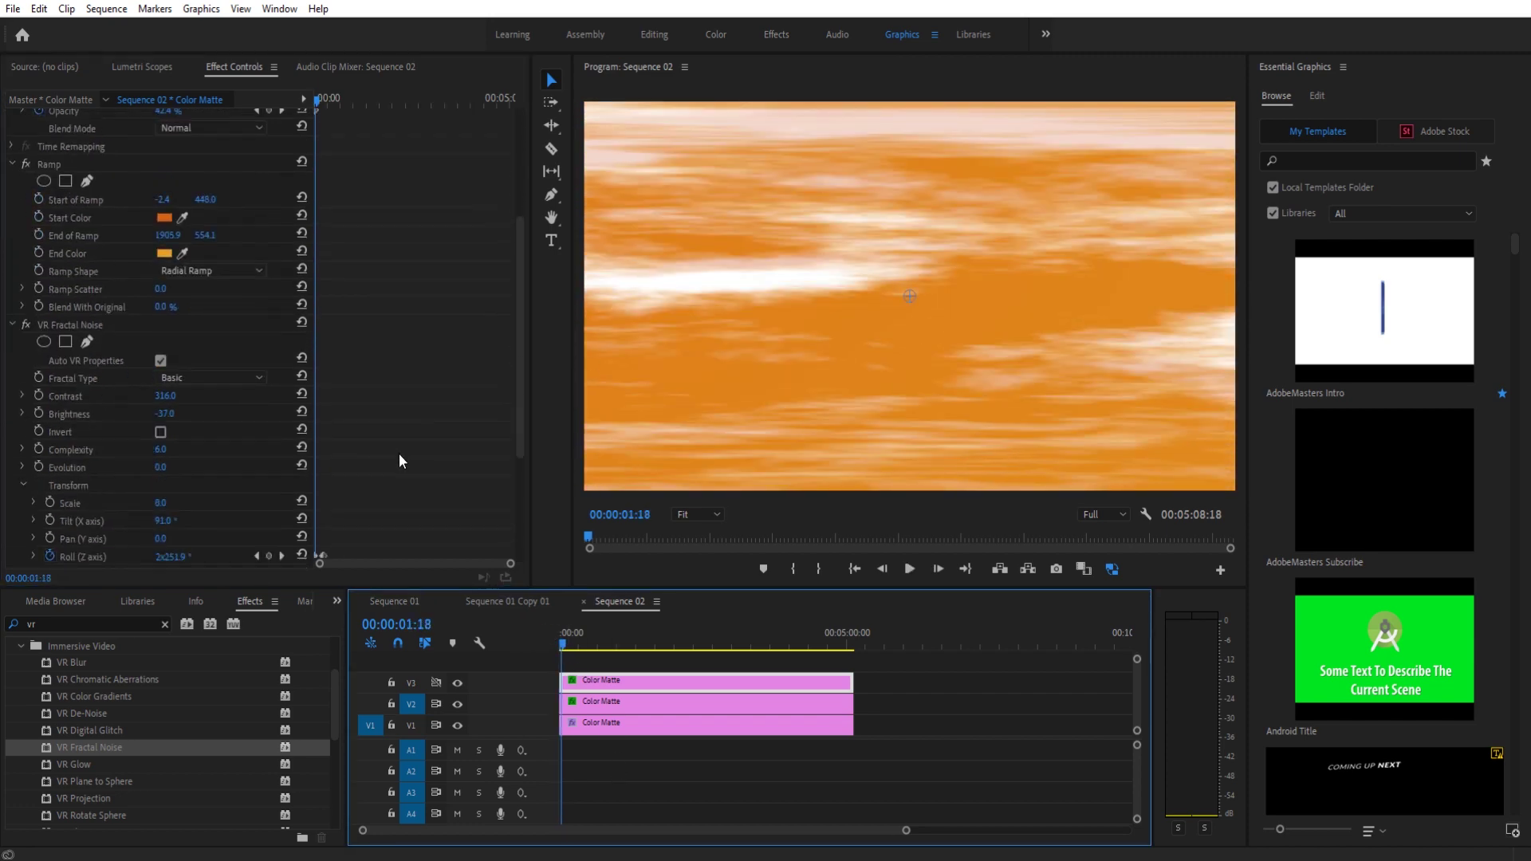
scroll(399, 447, down, 2)
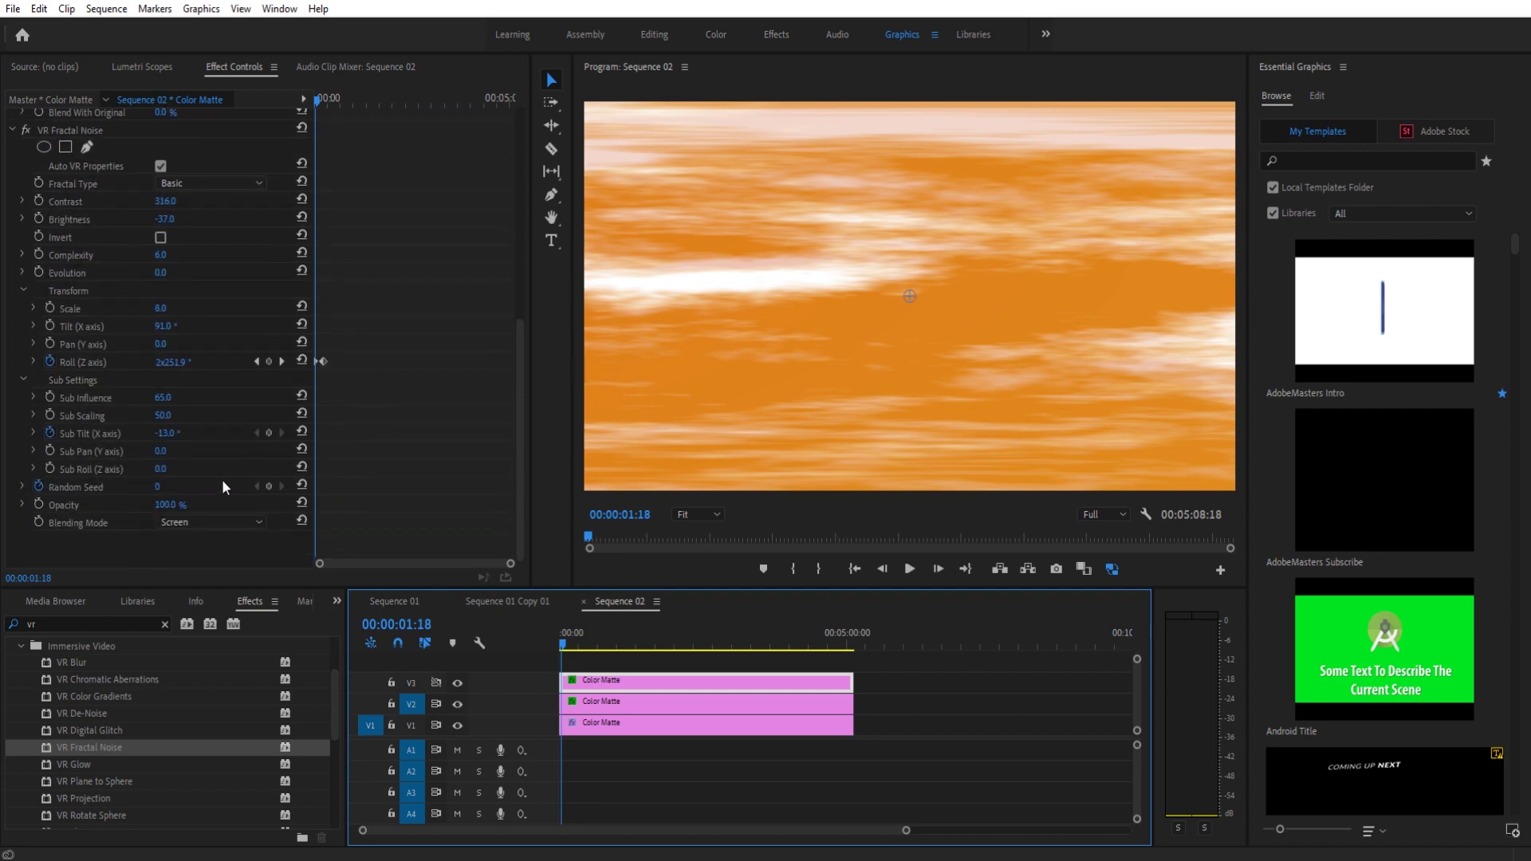
key(space)
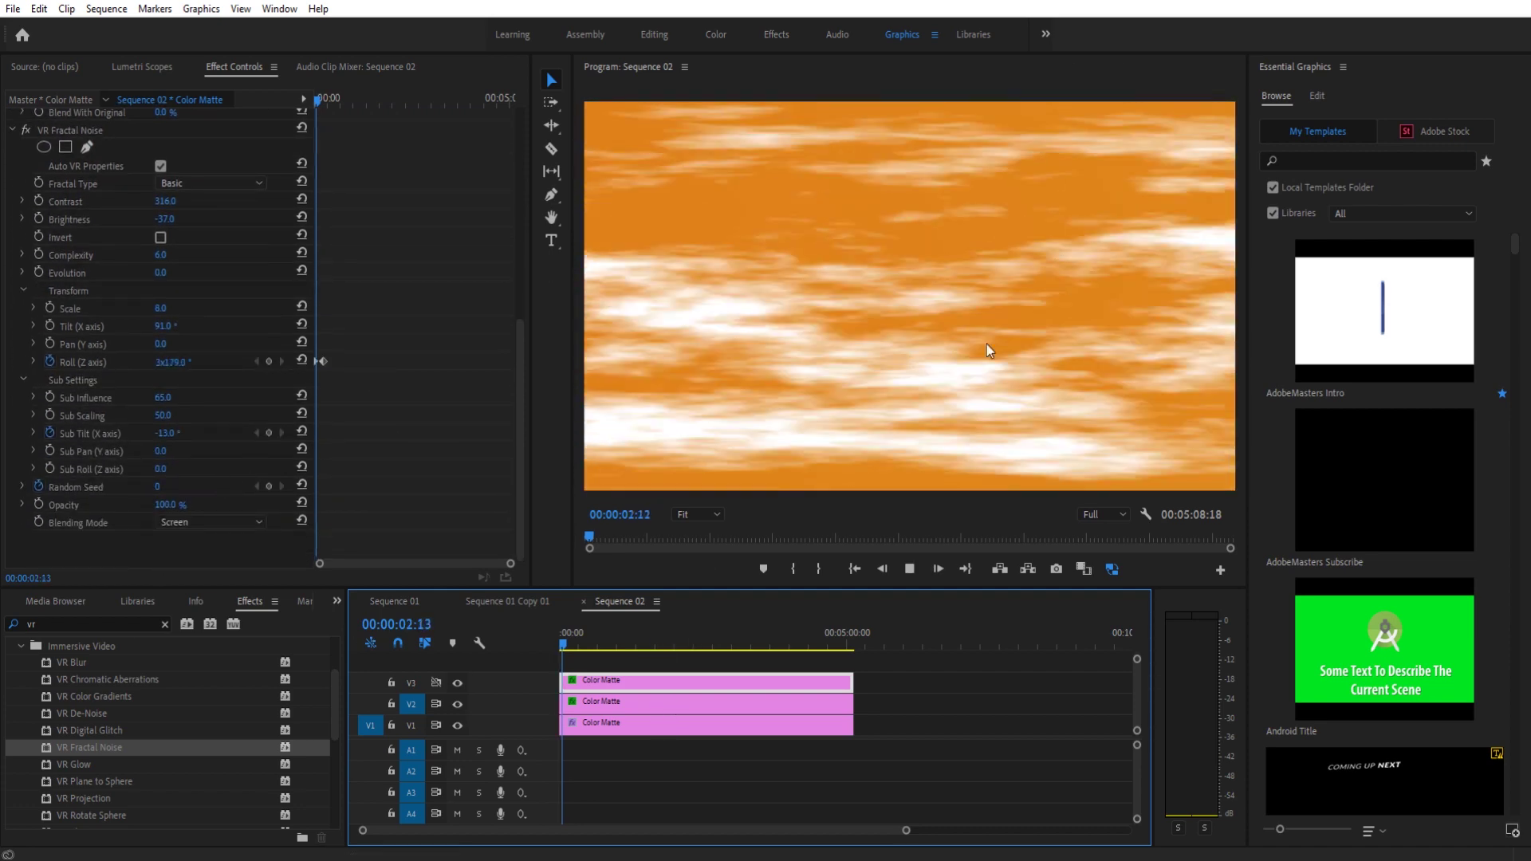
key(space)
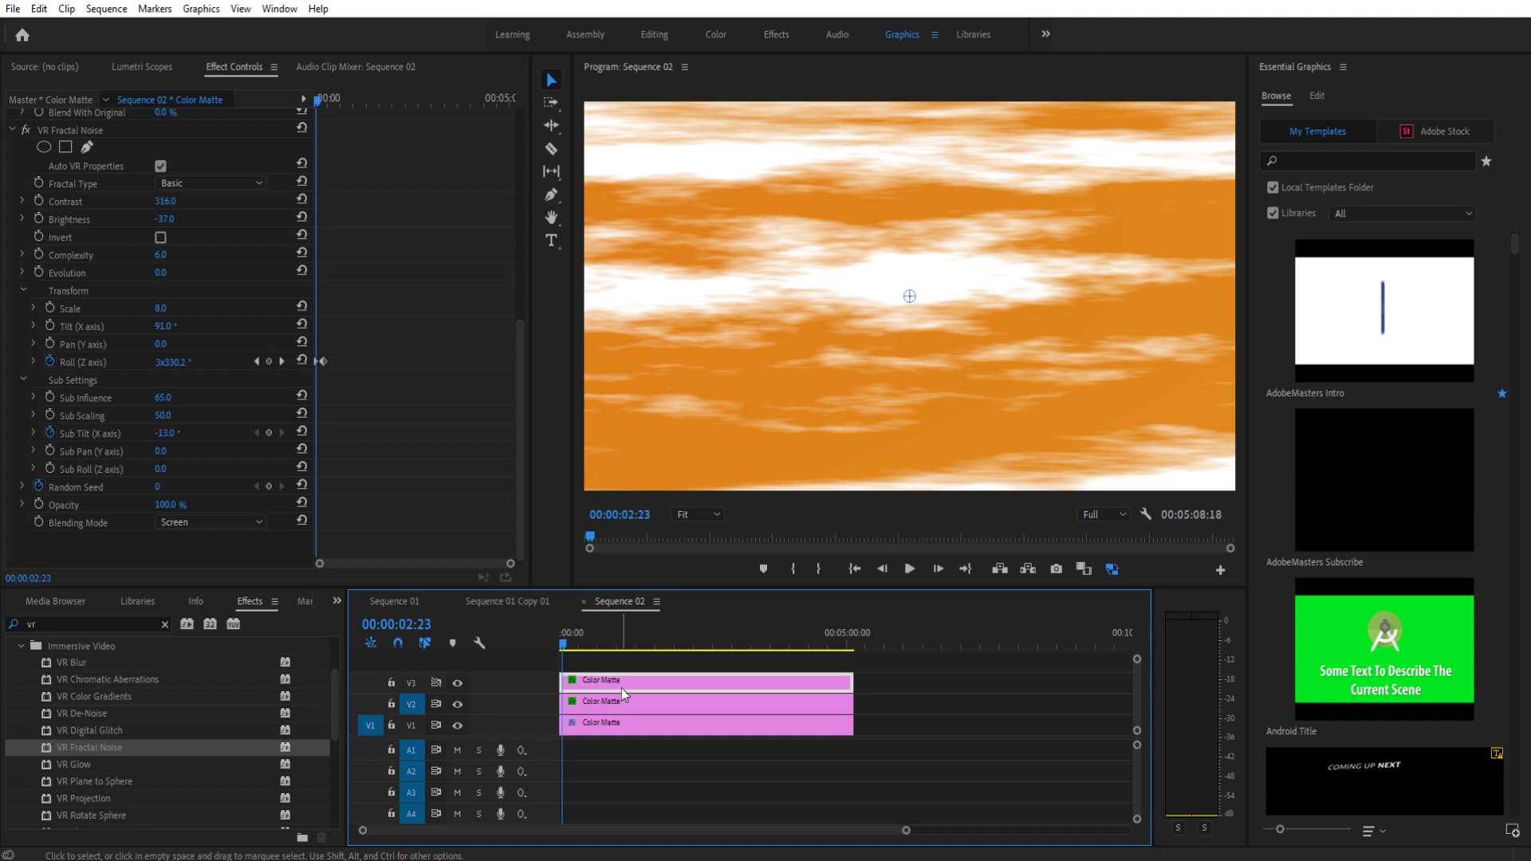
key(Delete)
Step: Add a rectangle mask to the V2 VR Fractal Noise over the streaks, feather 184, and preview
click(606, 705)
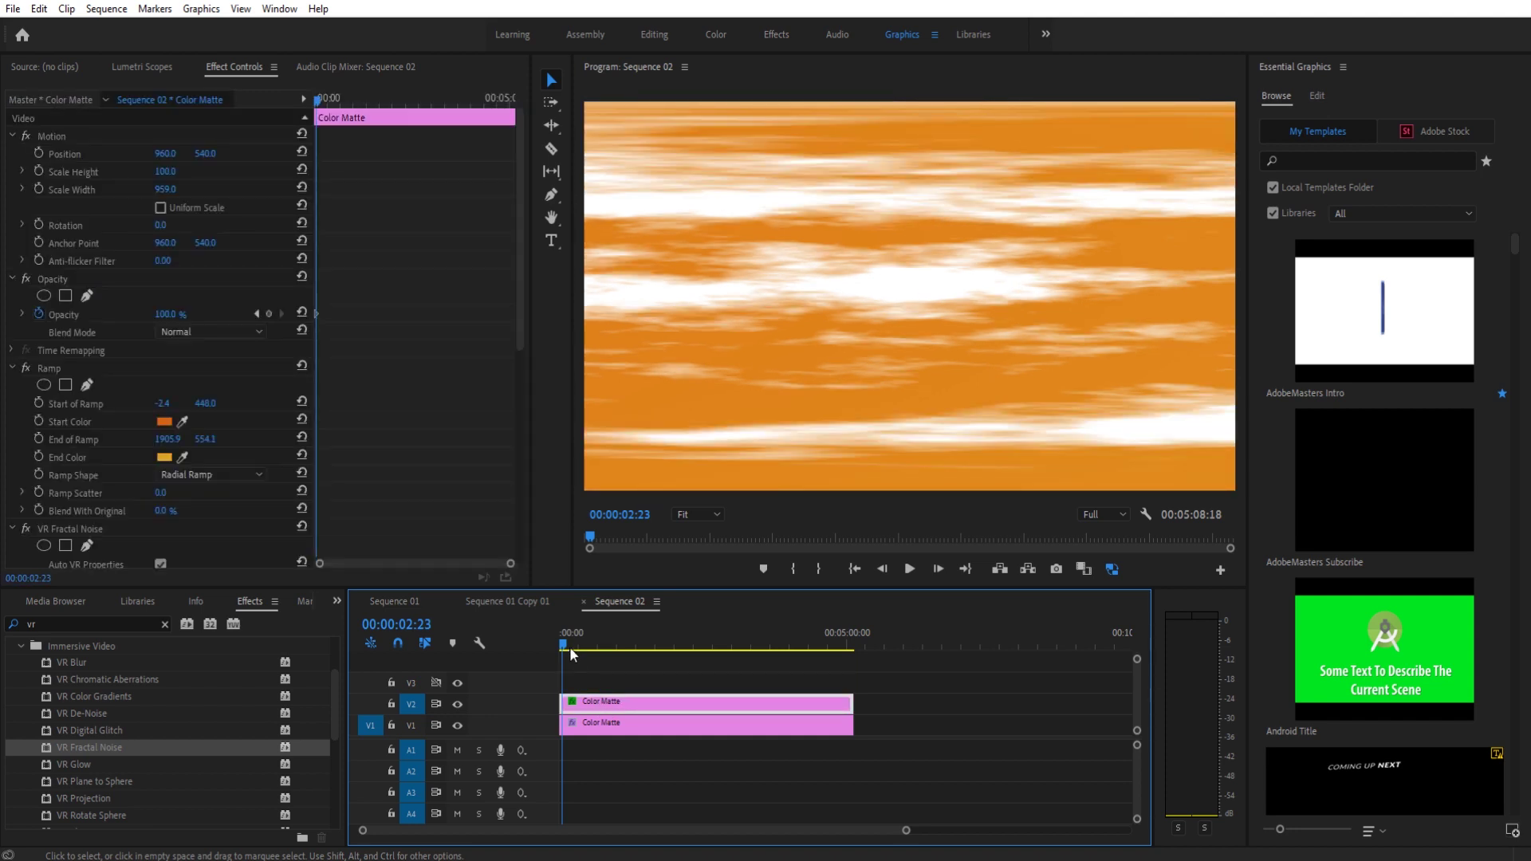
drag(567, 644, 550, 638)
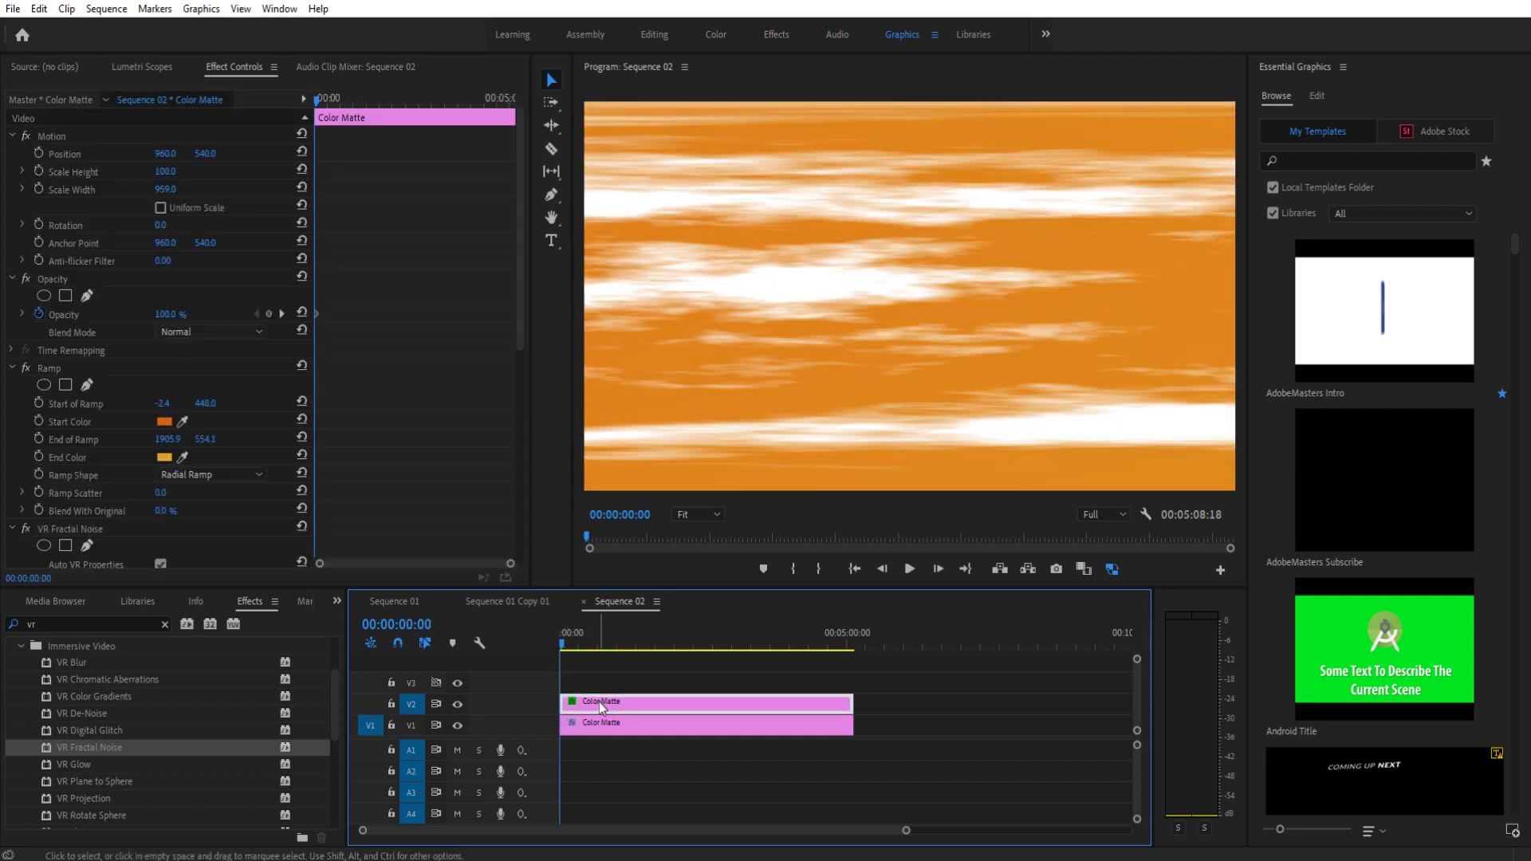
scroll(348, 379, down, 2)
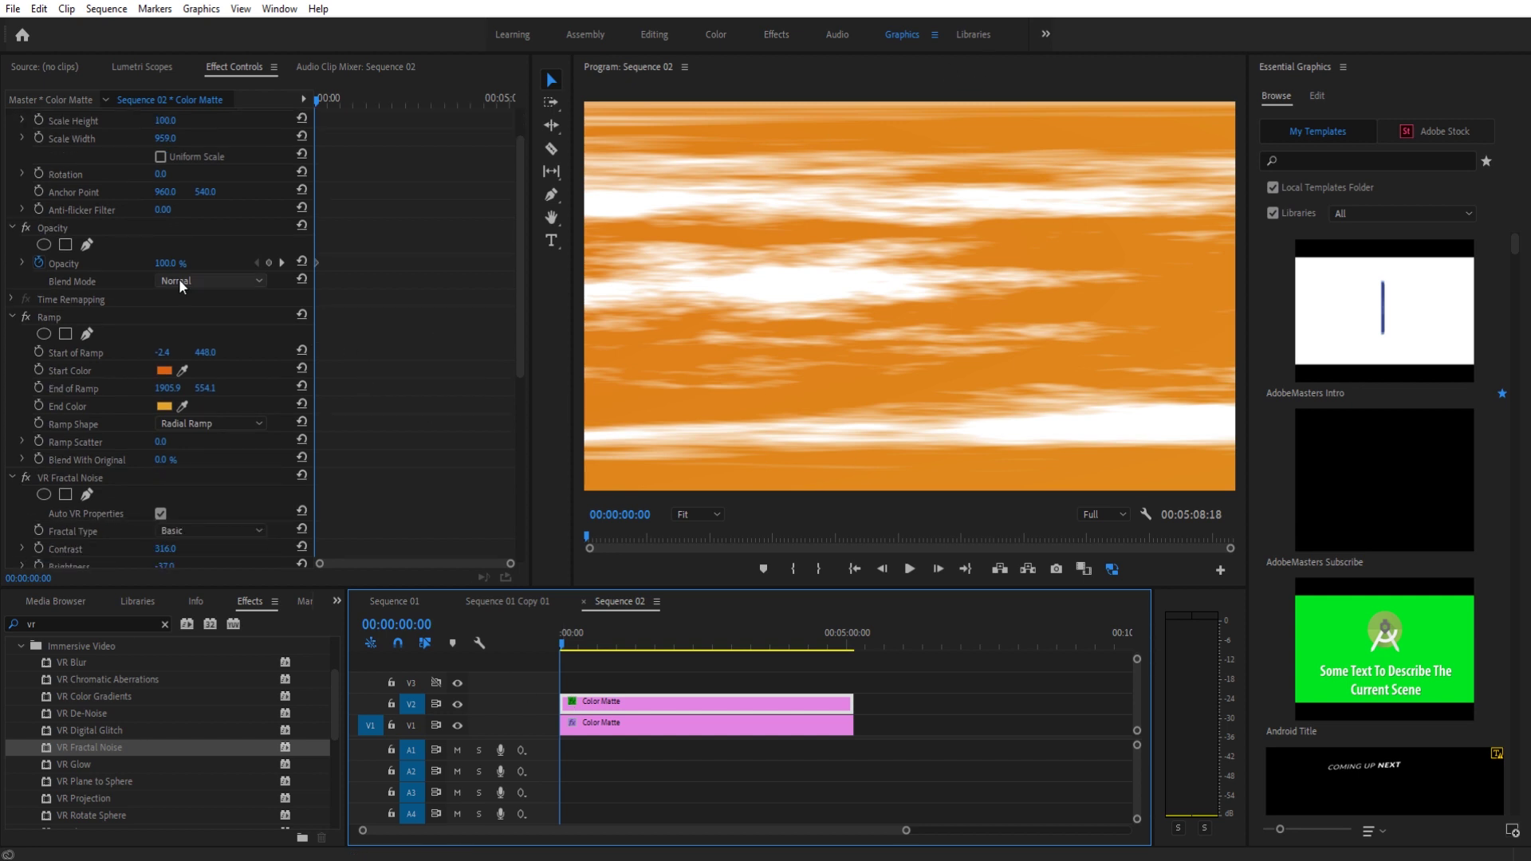
scroll(136, 308, down, 3)
click(65, 358)
drag(912, 248, 906, 195)
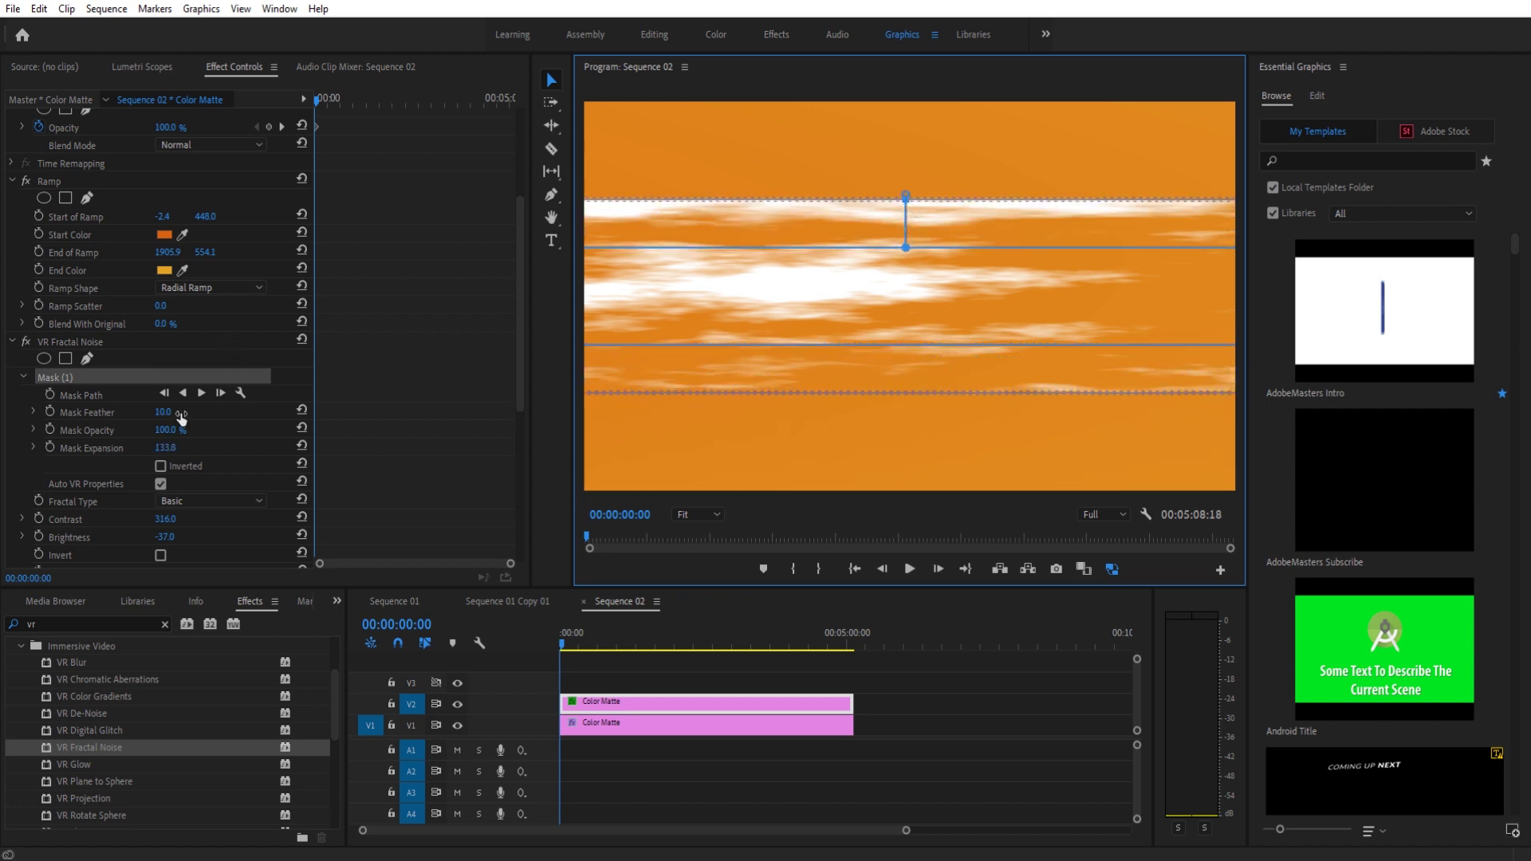
drag(163, 411, 575, 593)
key(space)
click(990, 692)
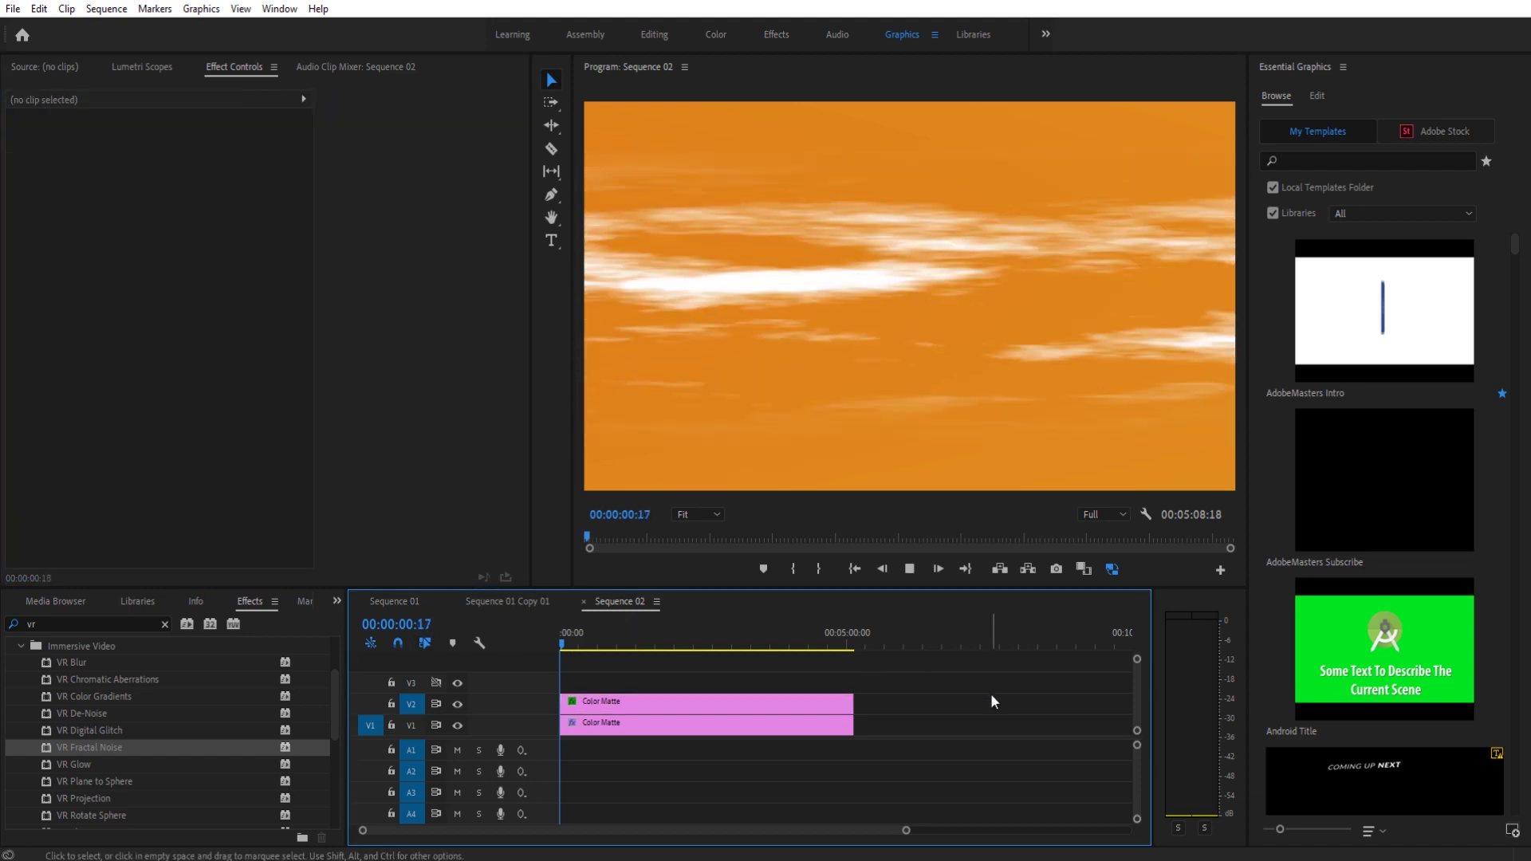
Step: Delete the rectangle mask from the VR Fractal Noise effect on the V2 matte
click(614, 707)
key(space)
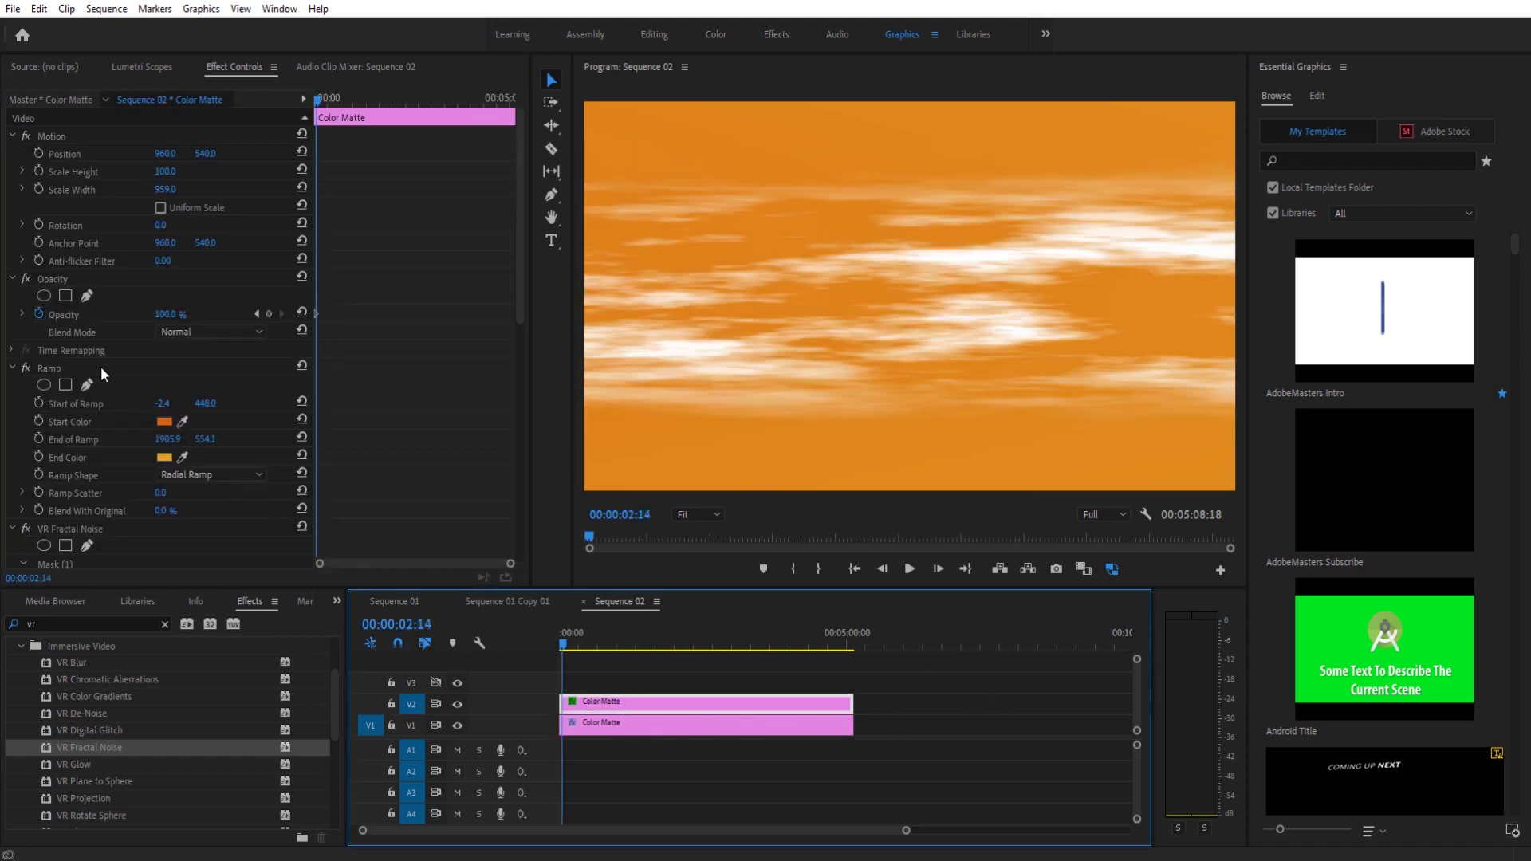
scroll(112, 430, down, 3)
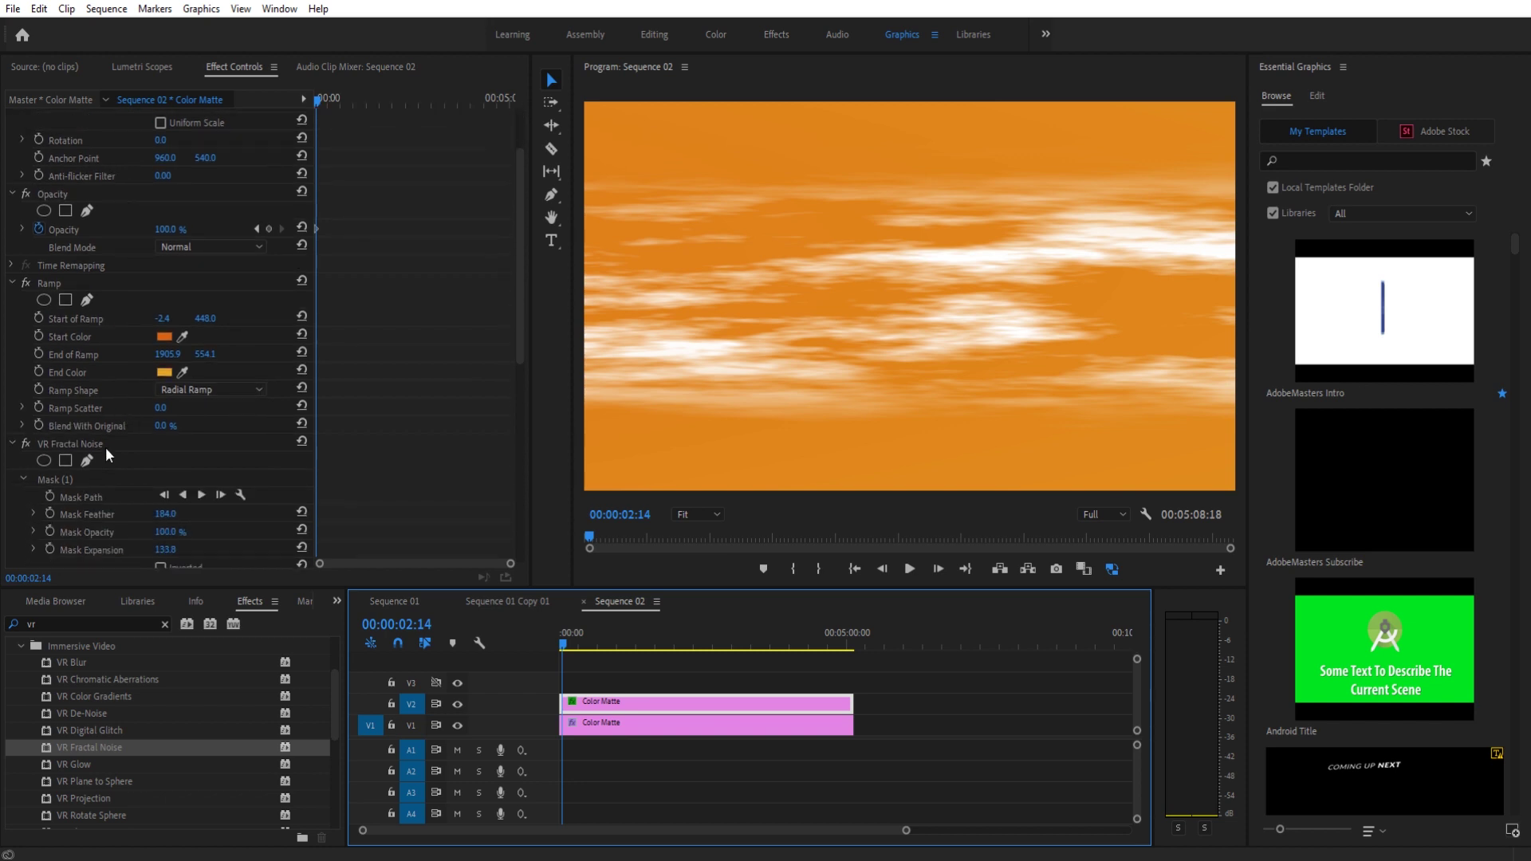
click(87, 480)
key(Delete)
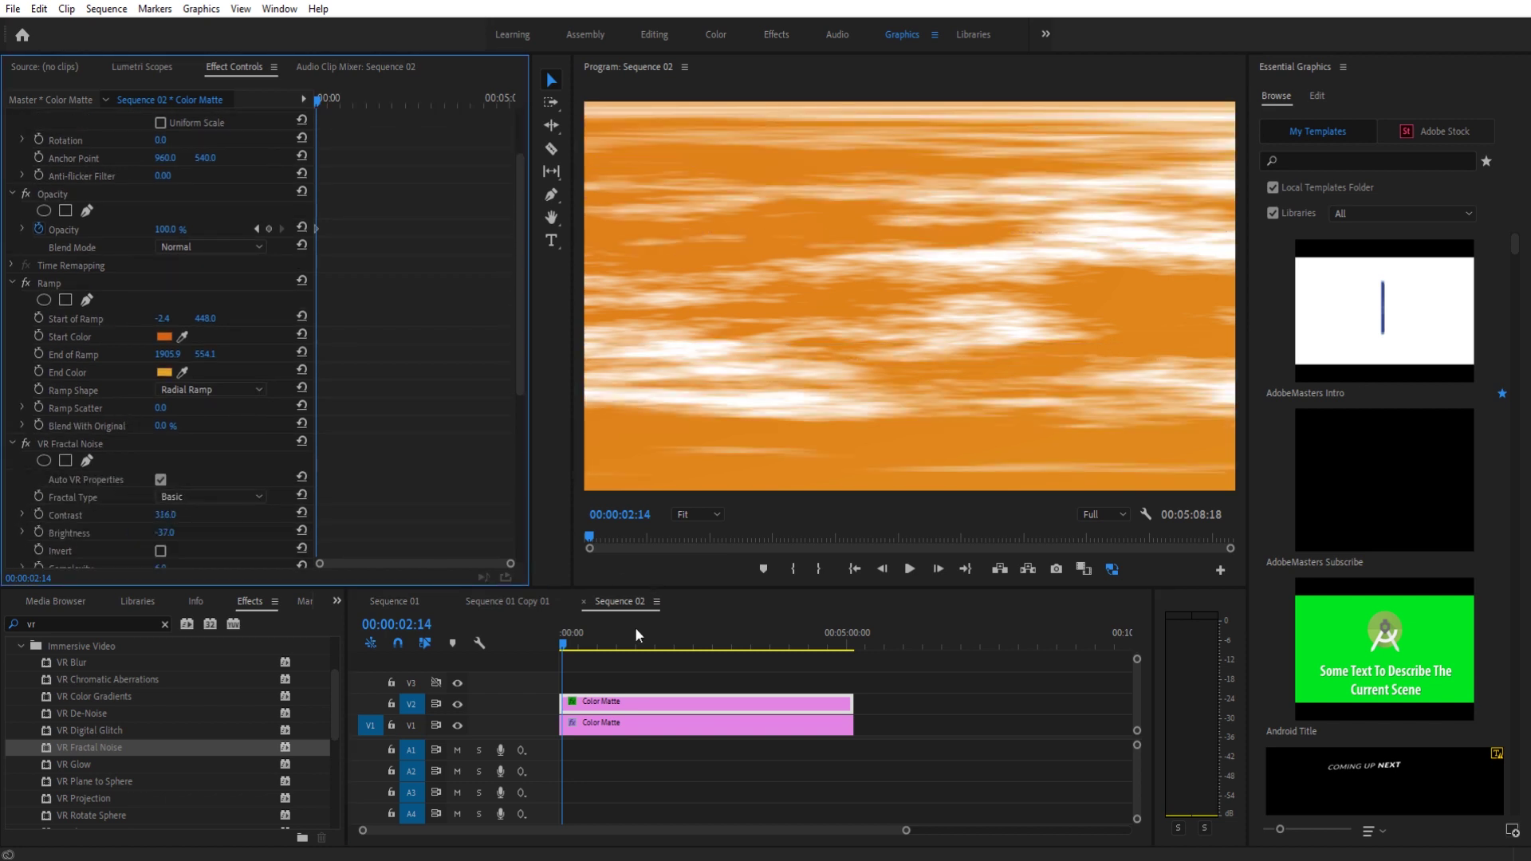
scroll(429, 362, up, 3)
Step: Rotate the sky layer to 29° under Motion and preview the diagonal streaks
drag(162, 231, 185, 231)
key(space)
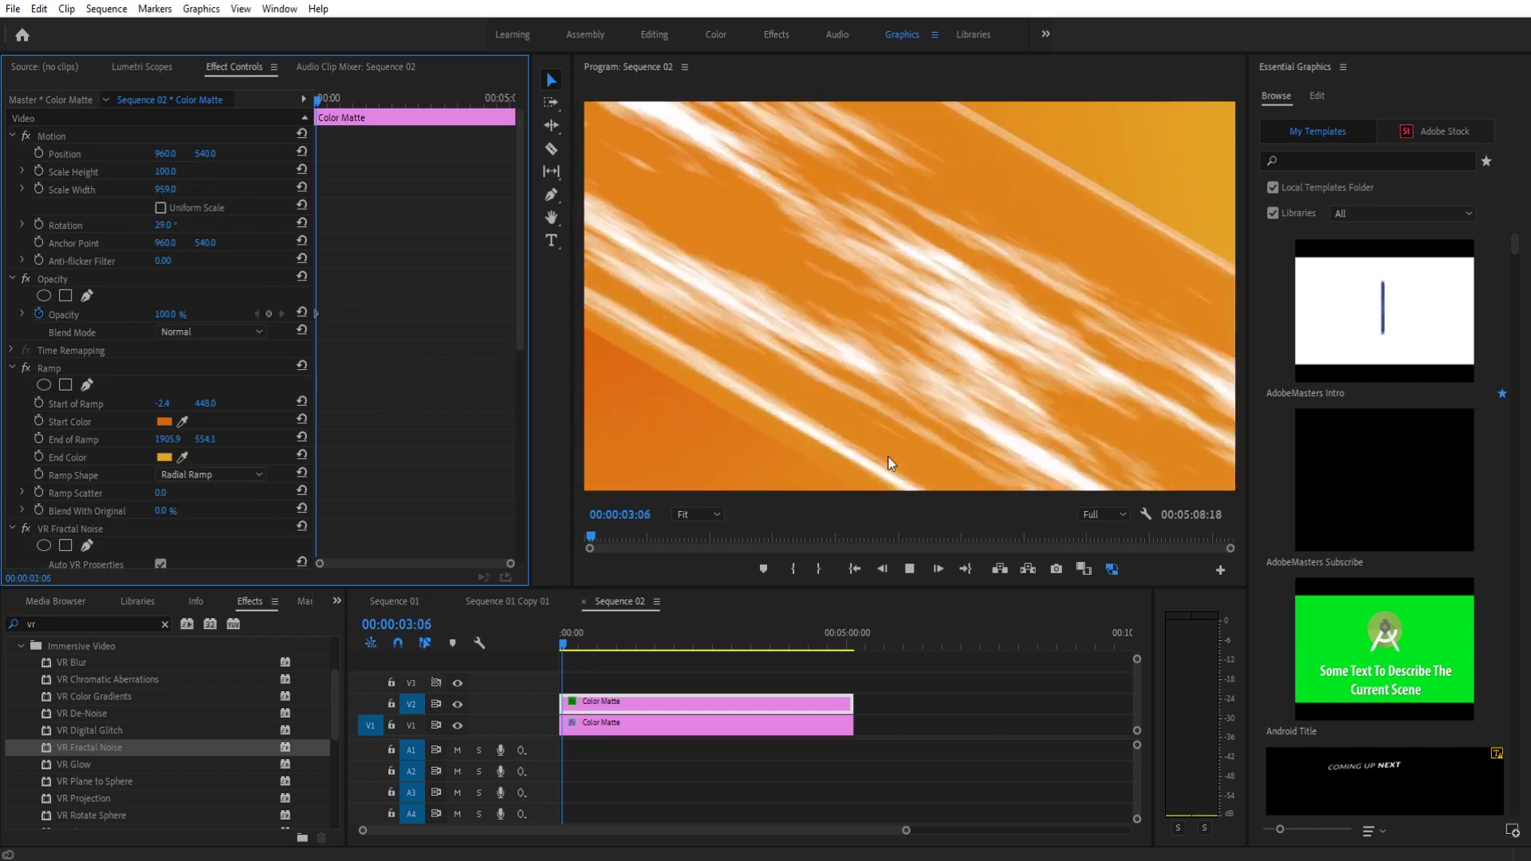
key(space)
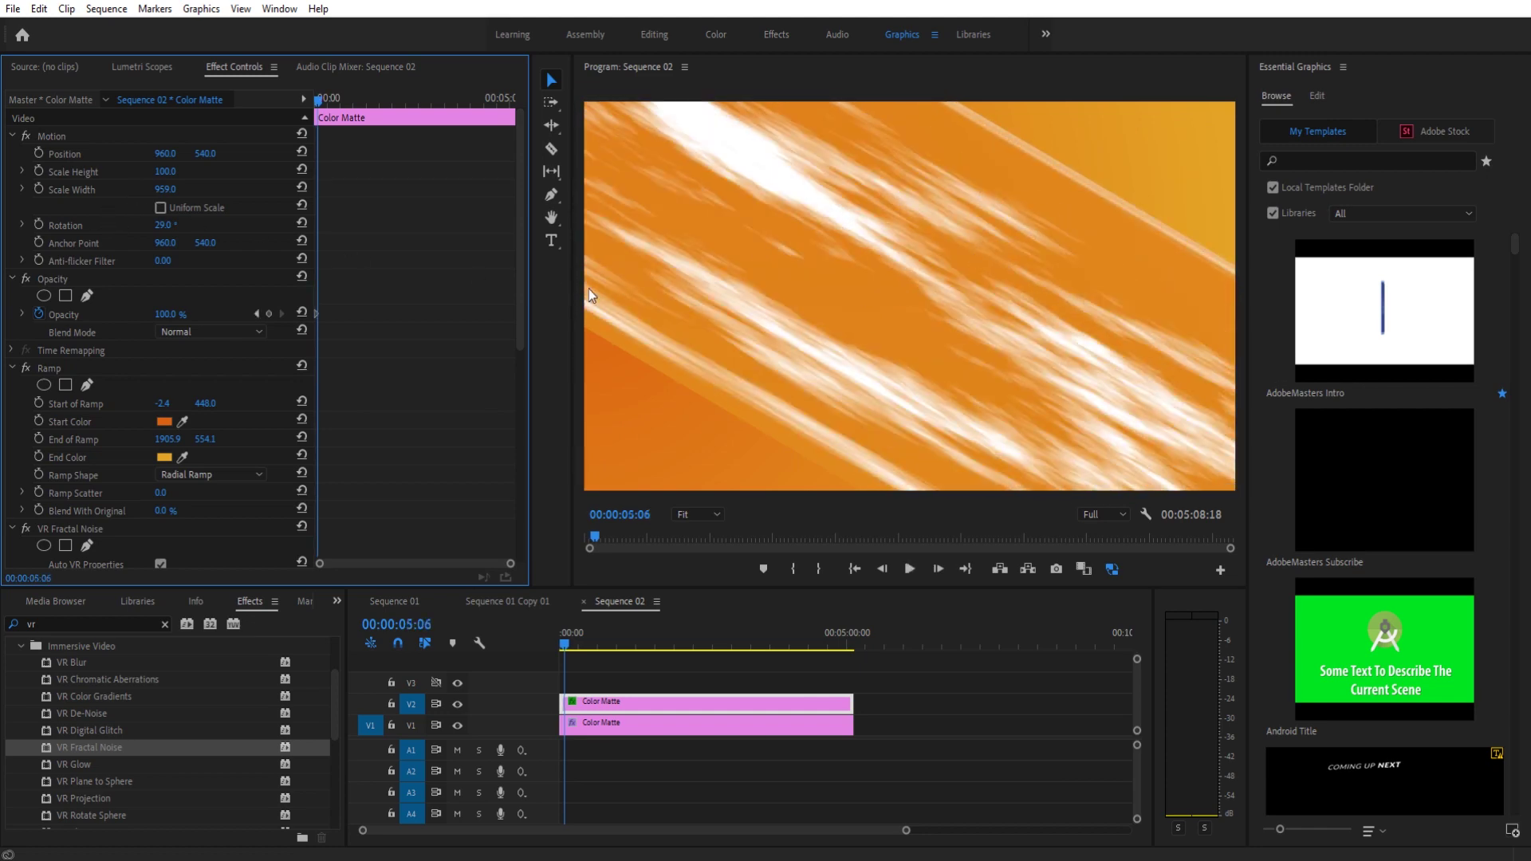
Step: Add a rectangle Opacity mask expanded to 153.8 and preview the soft diagonal band
click(66, 296)
drag(935, 256, 958, 202)
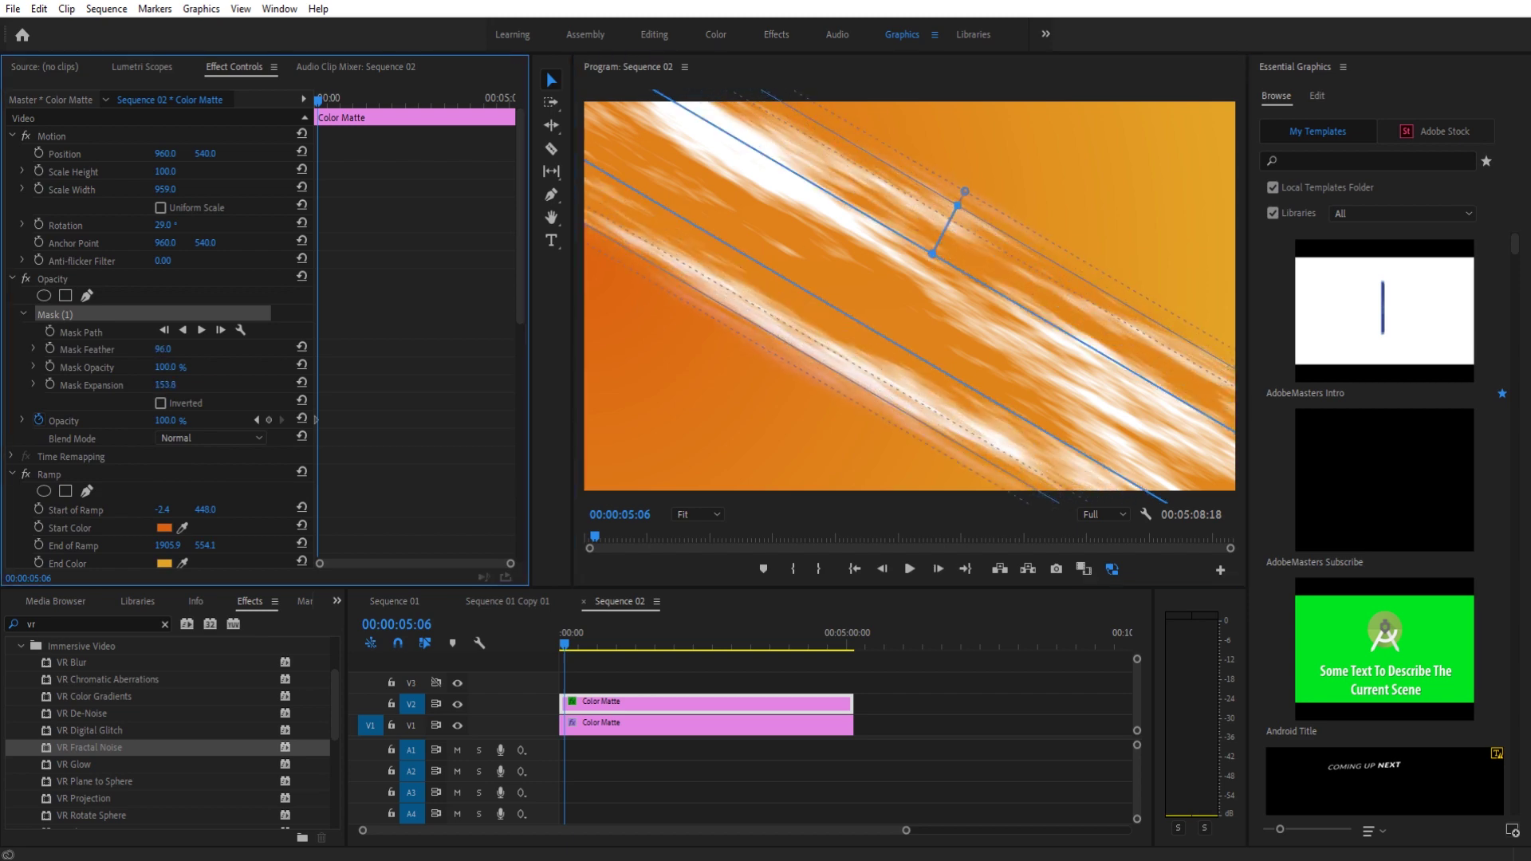
click(973, 691)
key(space)
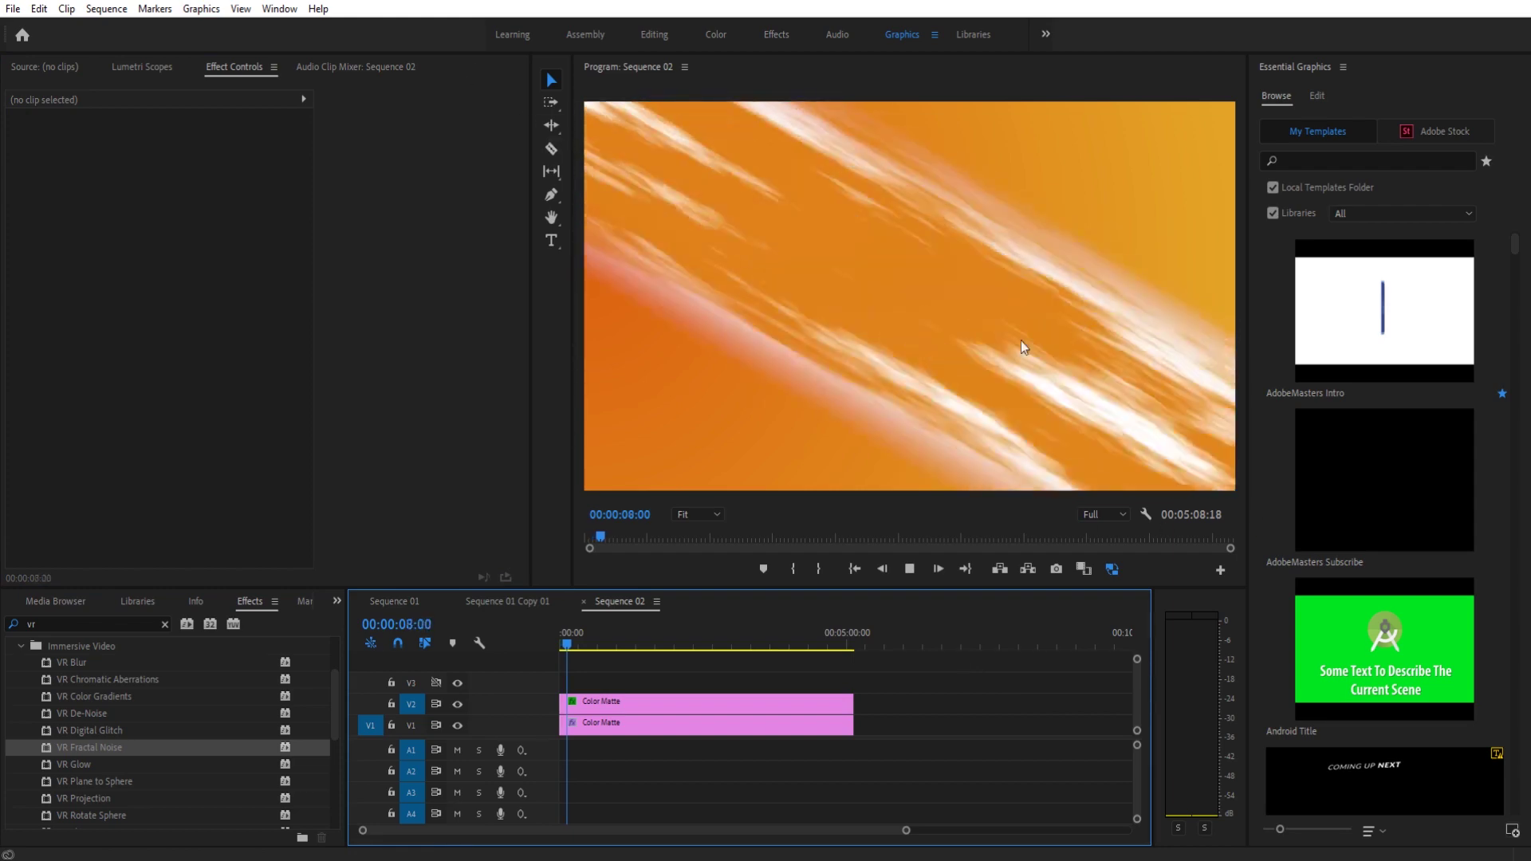
Step: Set the V2 matte's Motion Rotation to 207° and preview the streaks slanting the other way
click(681, 476)
key(space)
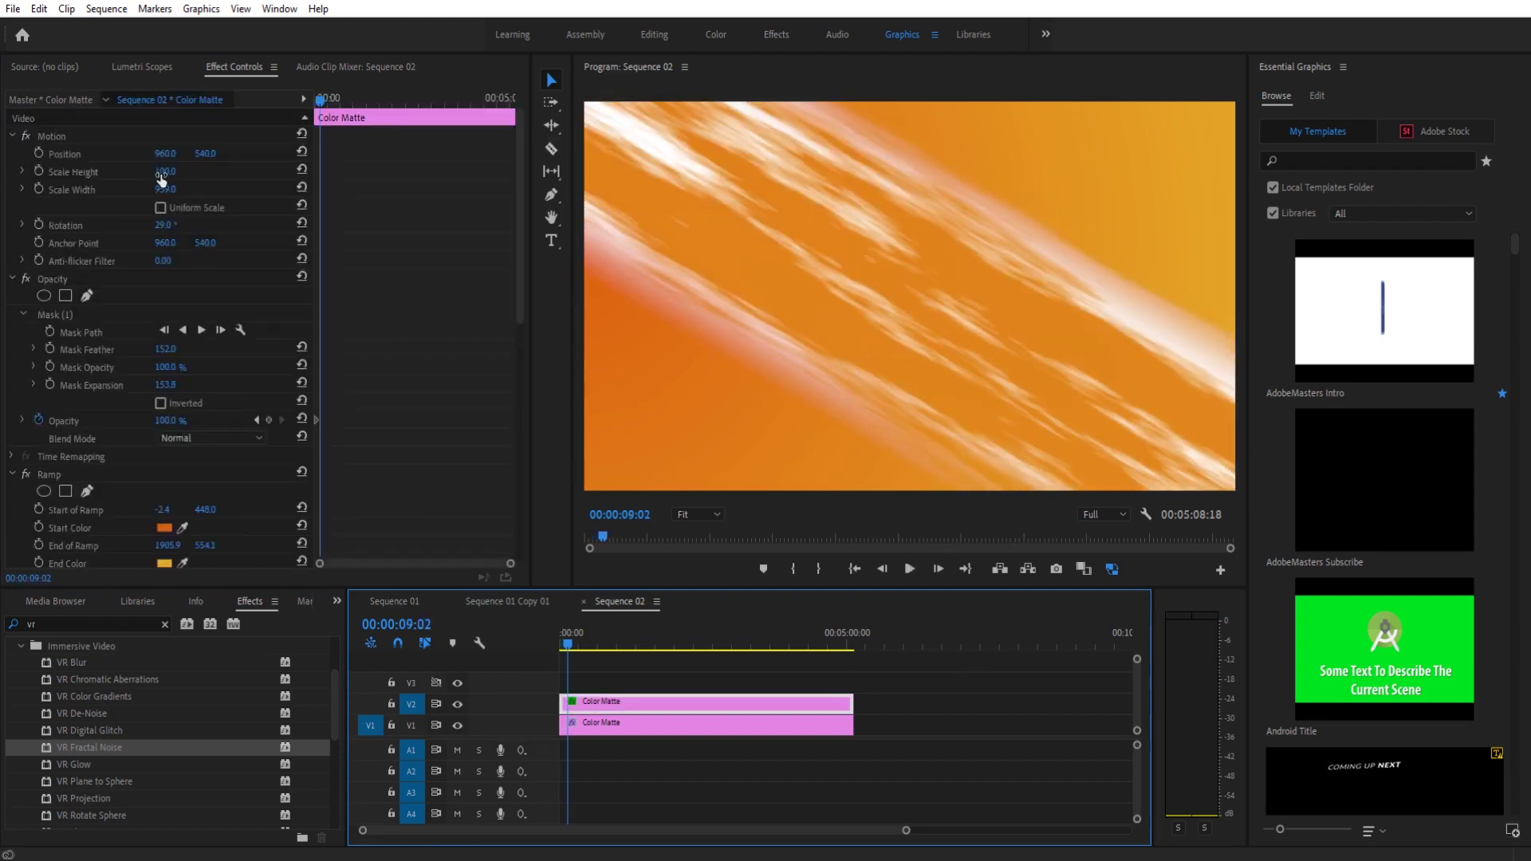
drag(163, 224, 215, 224)
key(space)
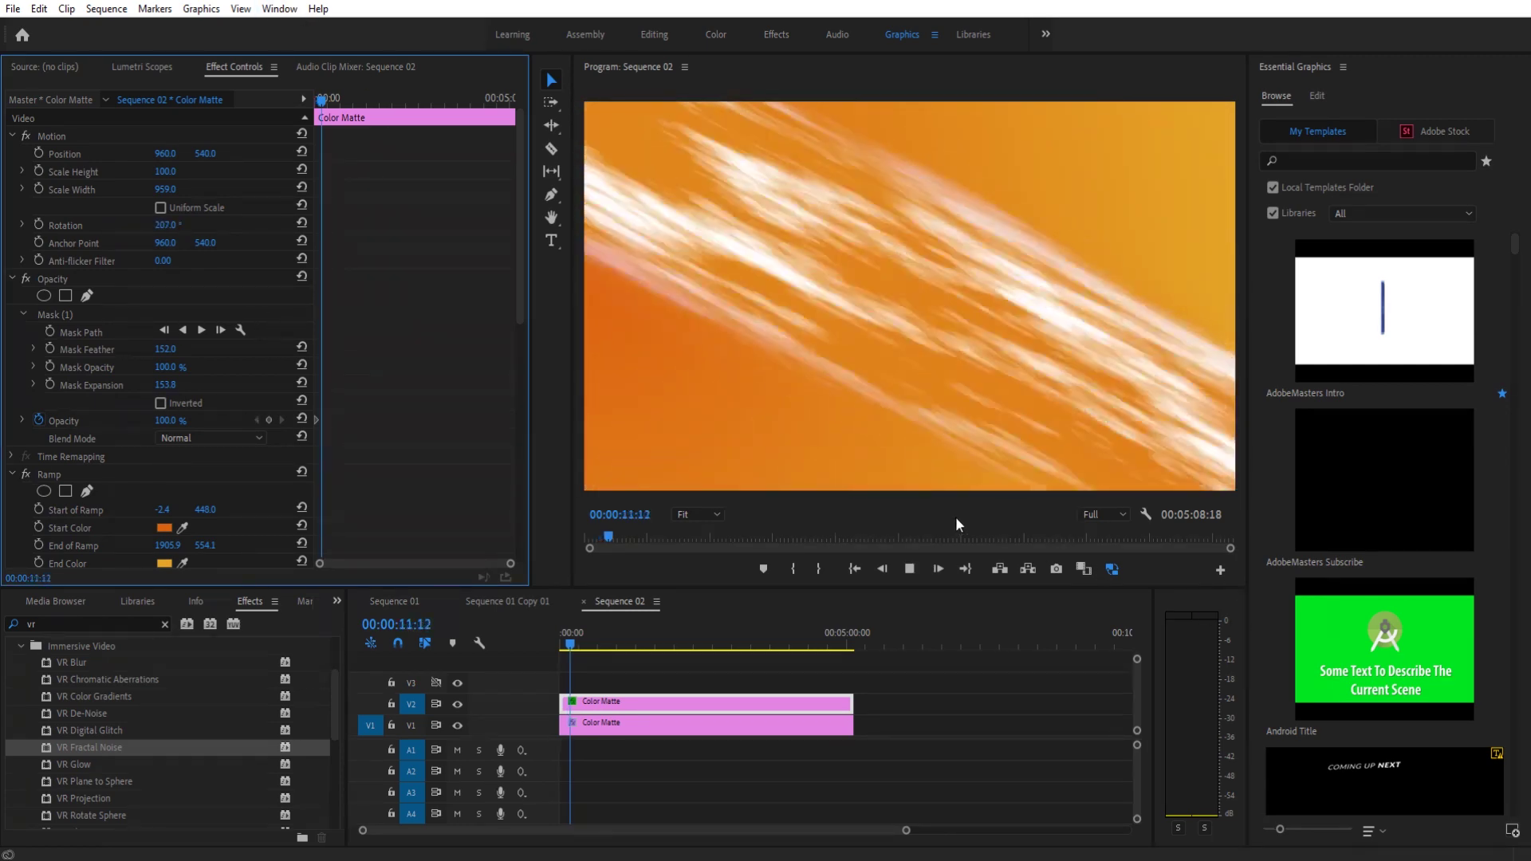
key(space)
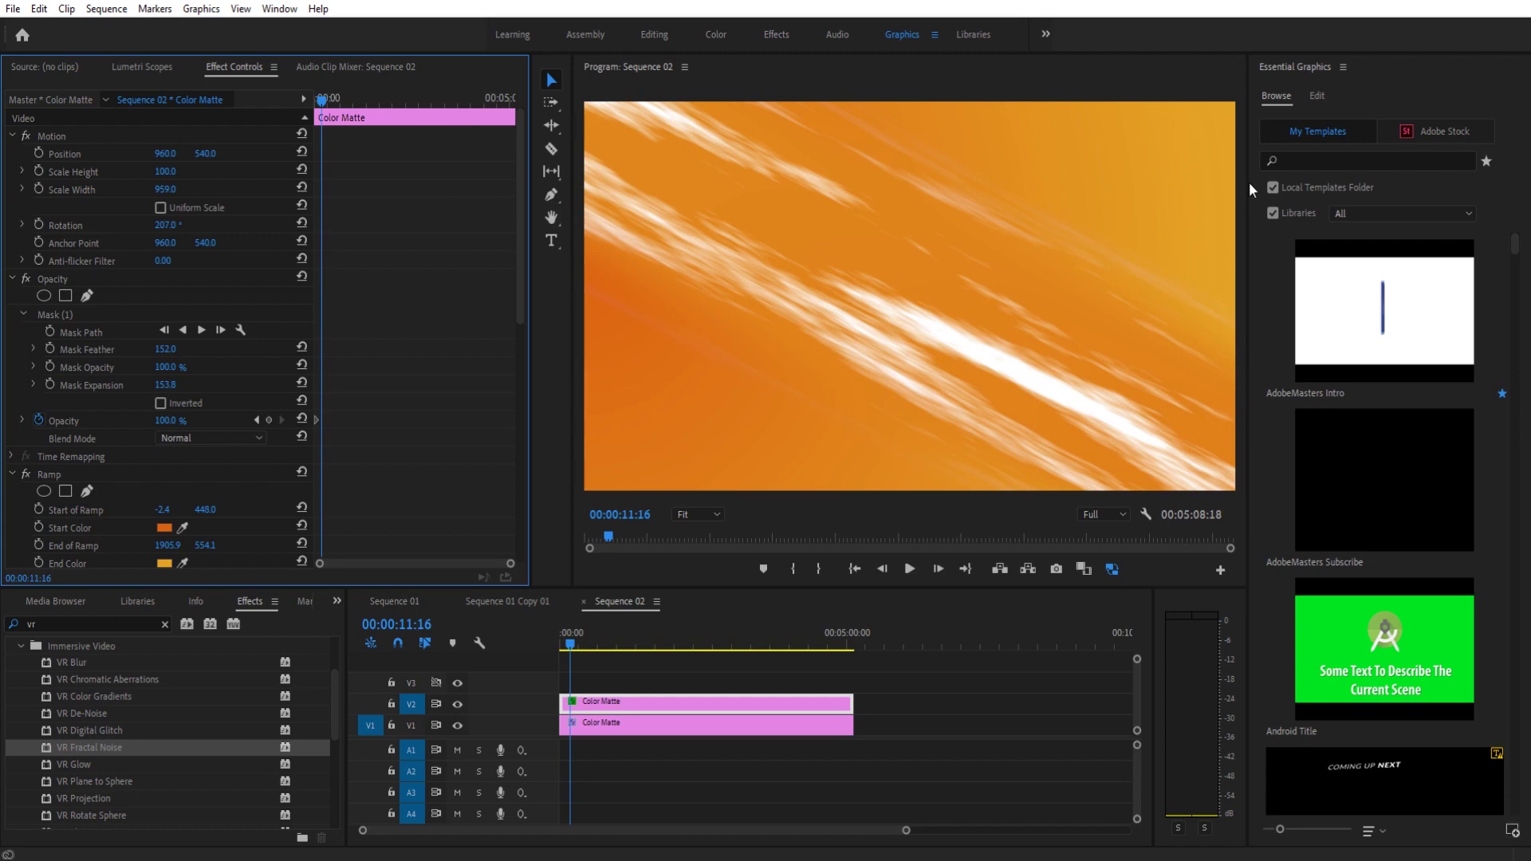
key(space)
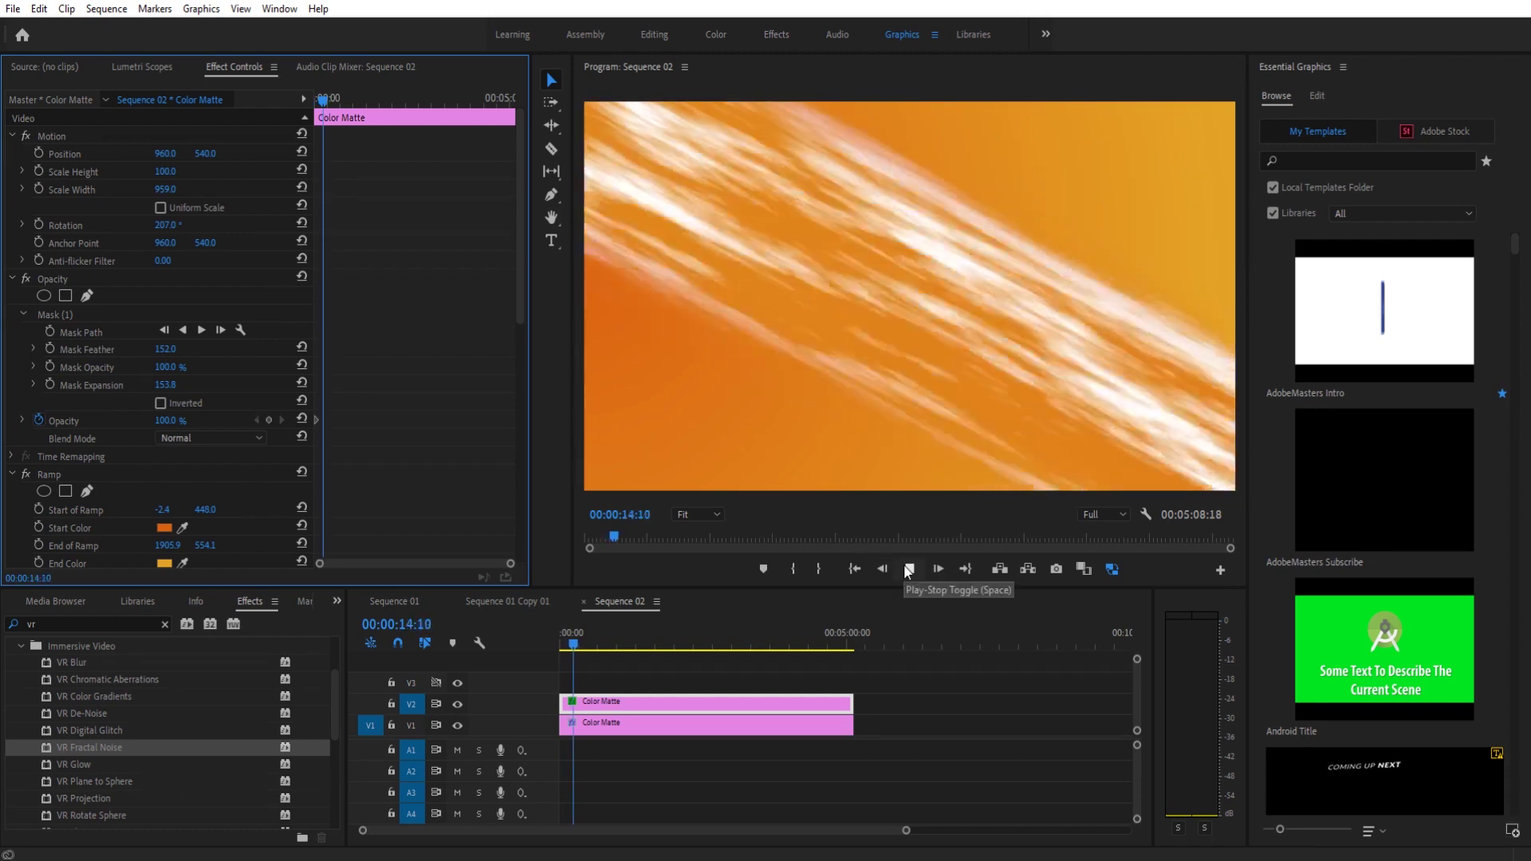
click(908, 570)
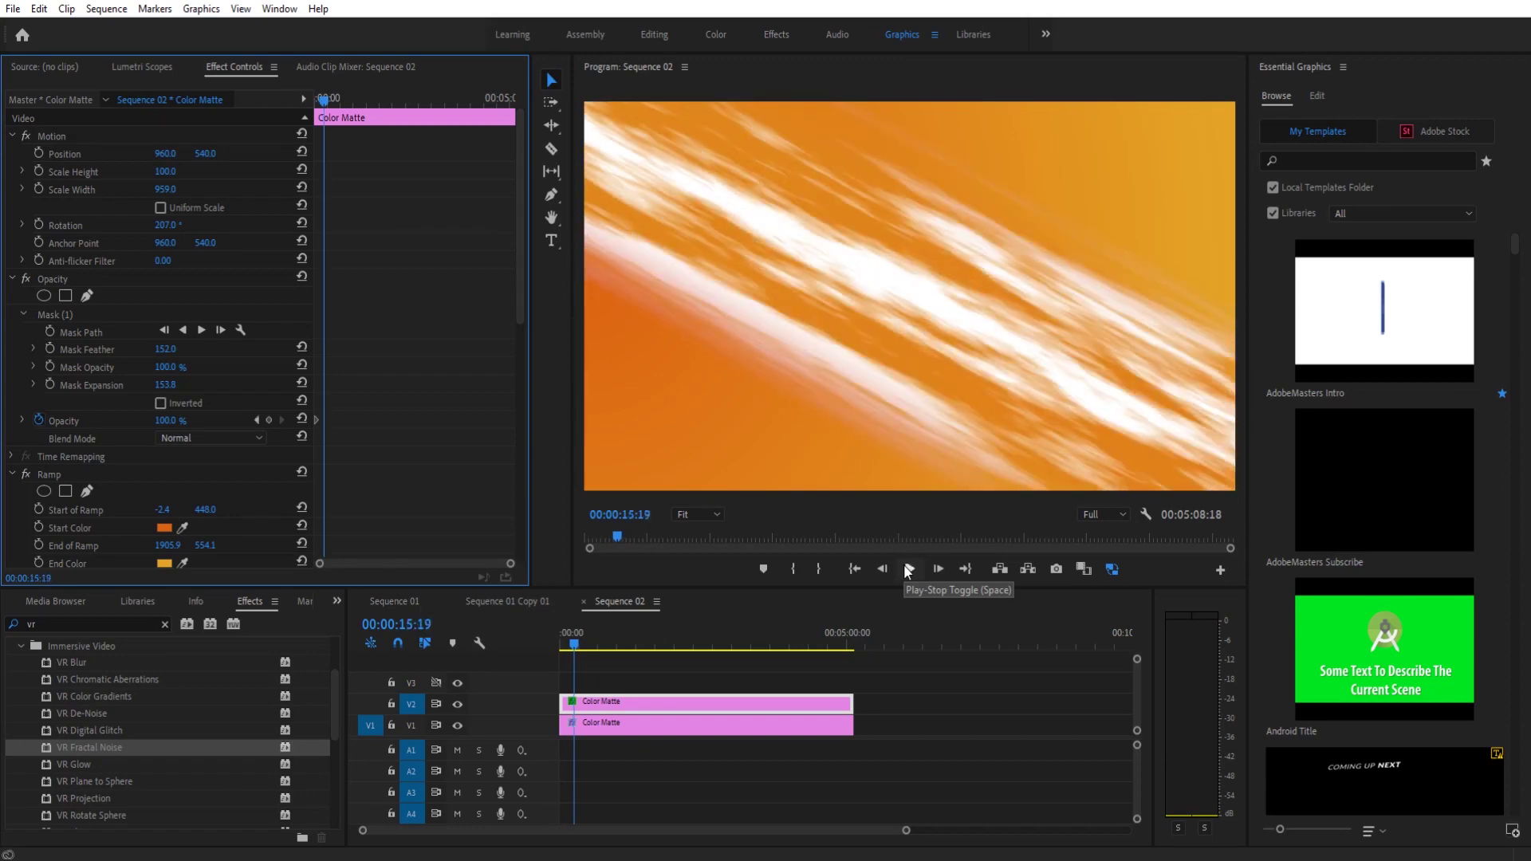
click(908, 570)
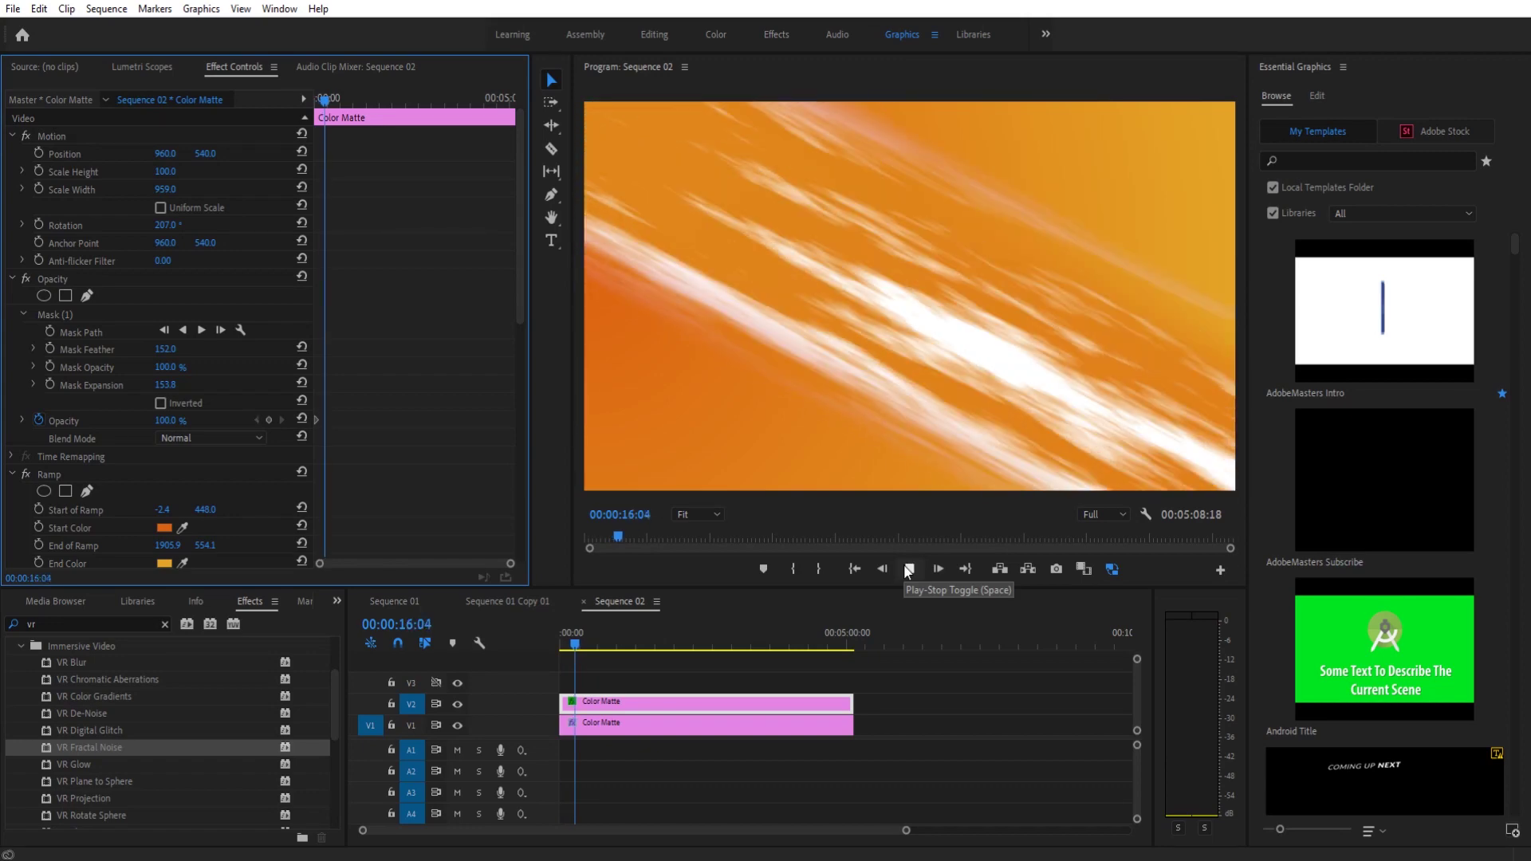
click(908, 715)
key(Home)
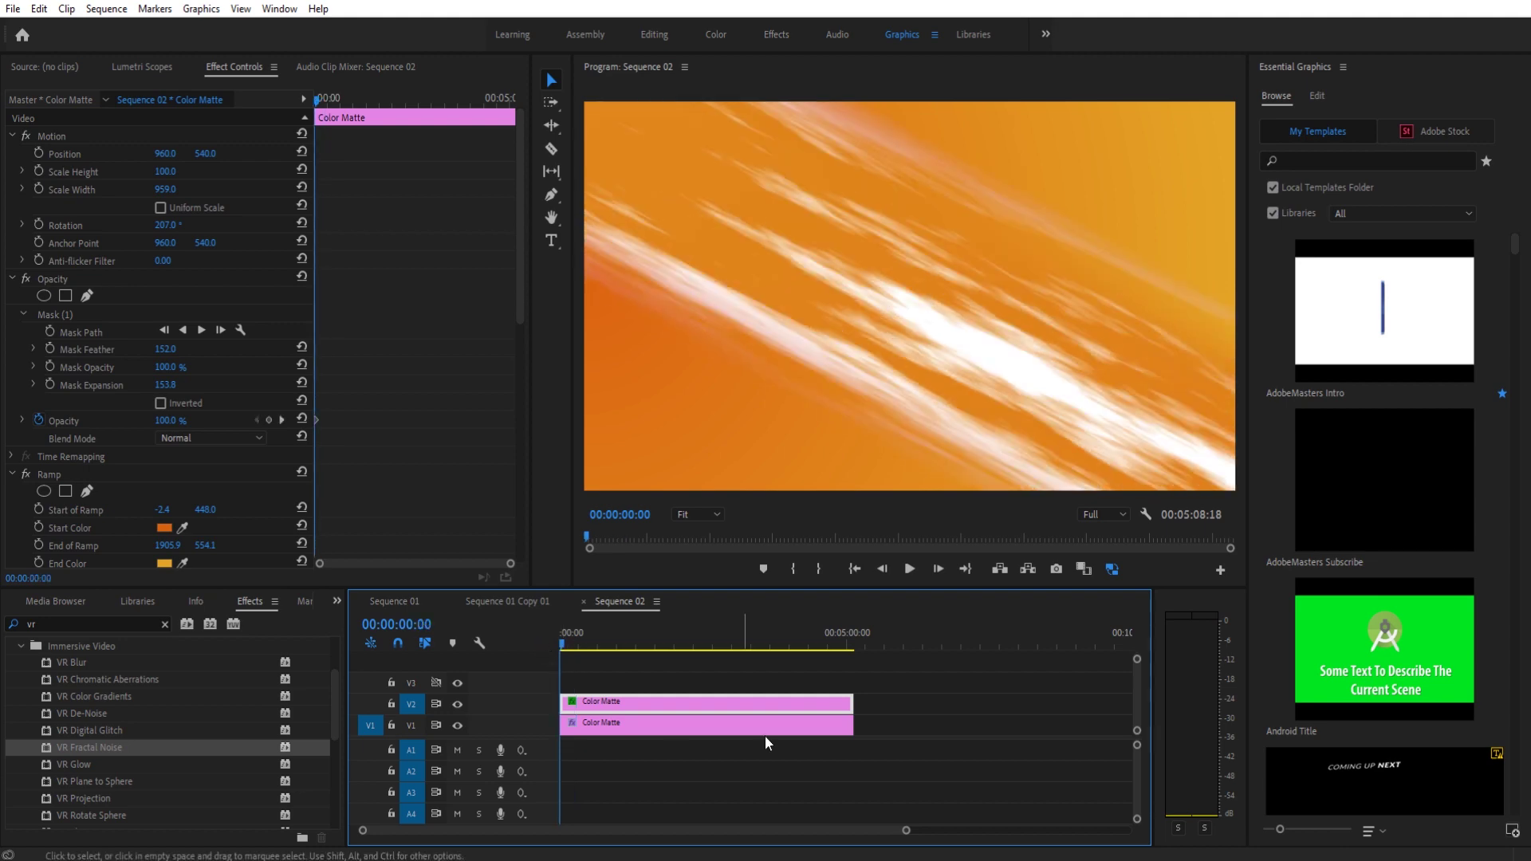
key(space)
key(space)
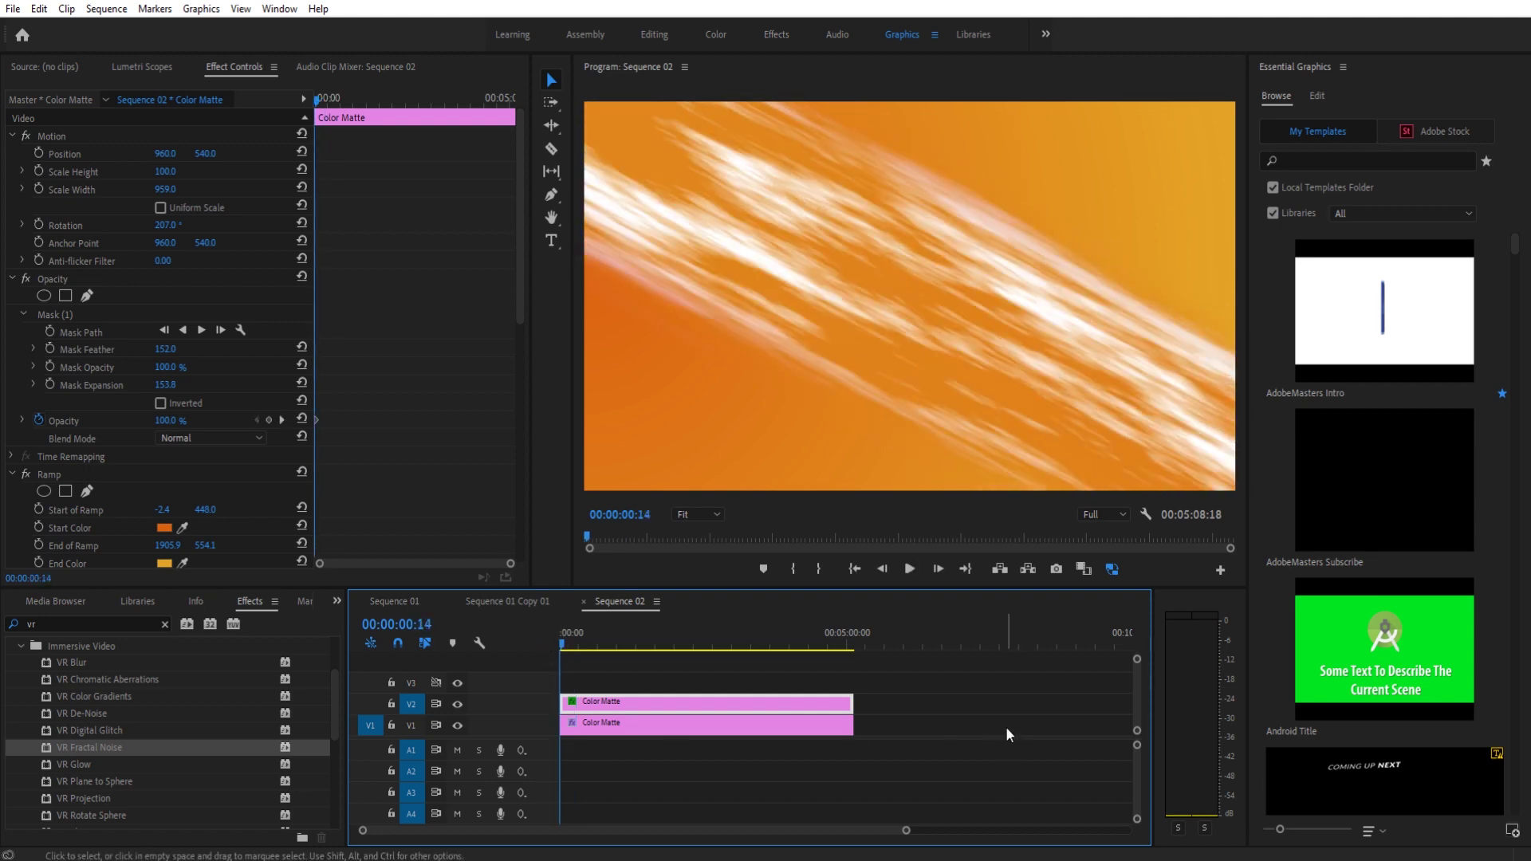